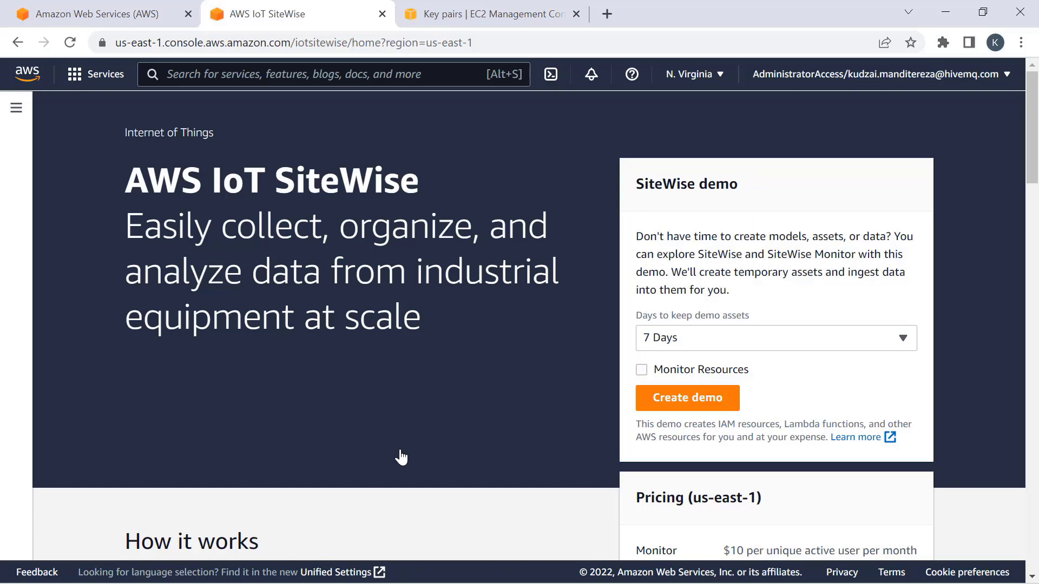
- Look through SiteWise Models, the Create model form and Assets, then check the N. Virginia region
click(16, 110)
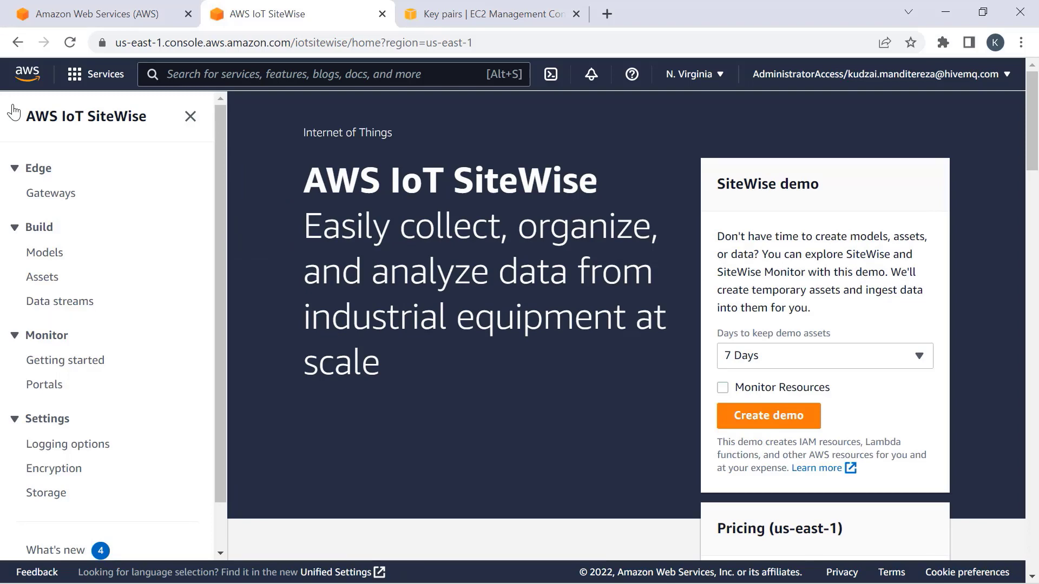
click(57, 259)
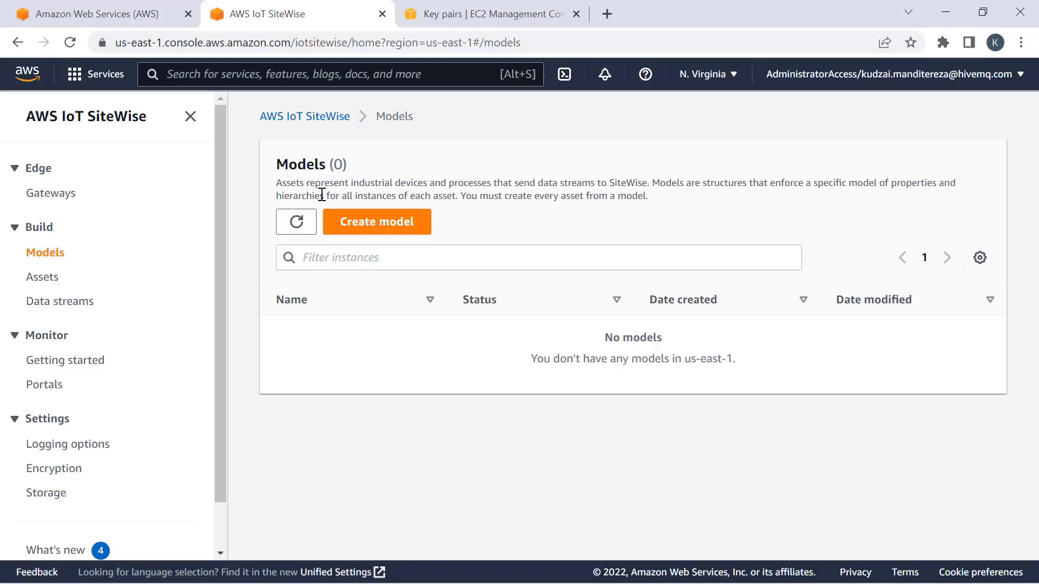
click(378, 233)
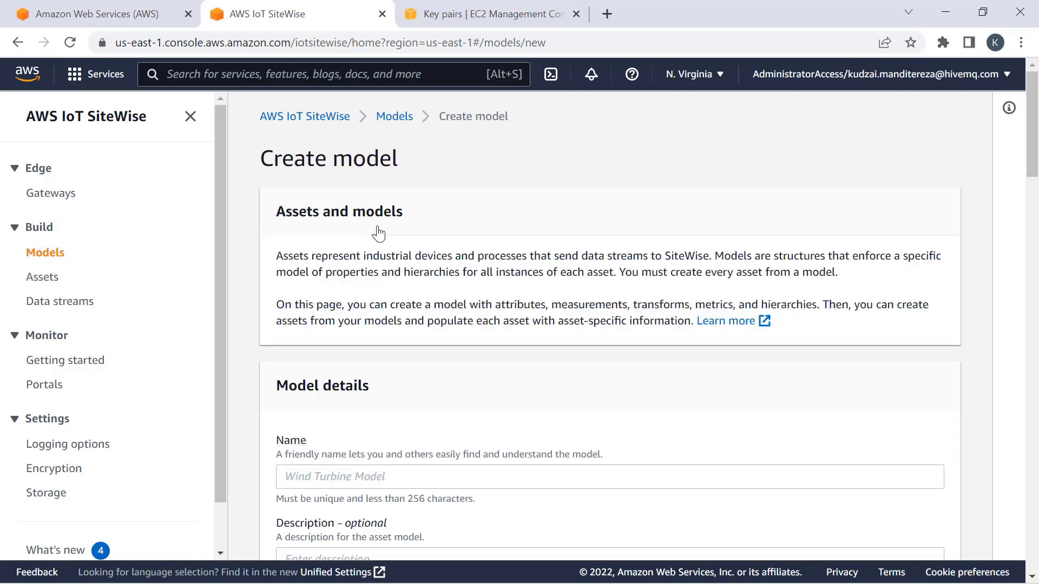
scroll(525, 265, down, 3)
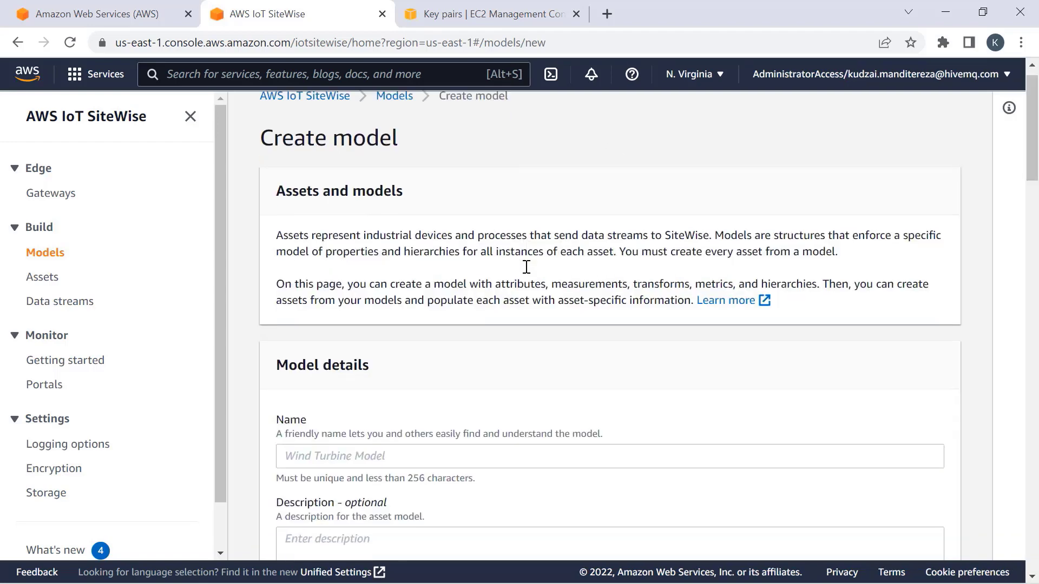
scroll(526, 267, down, 6)
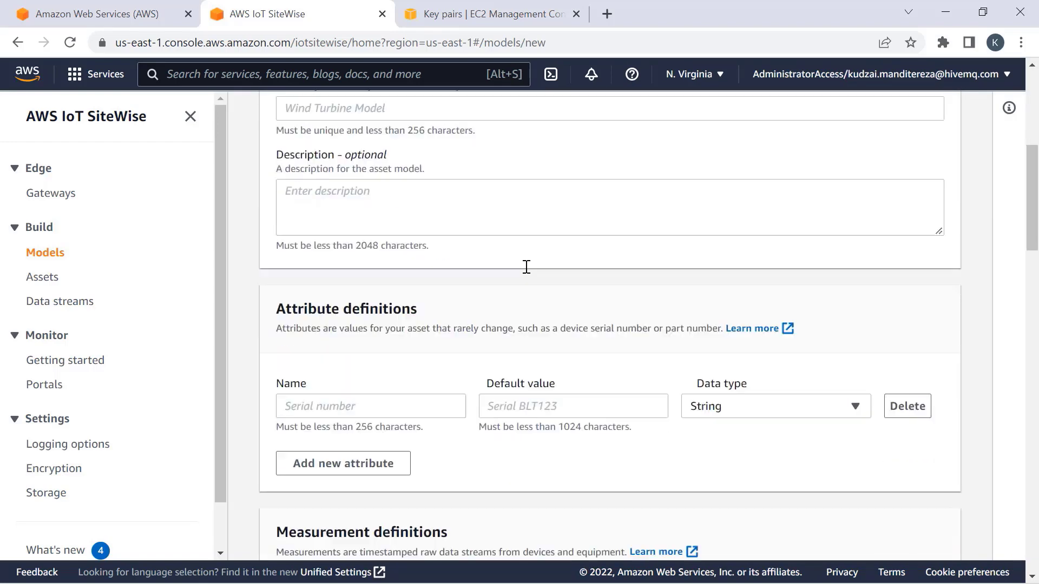
scroll(529, 270, down, 2)
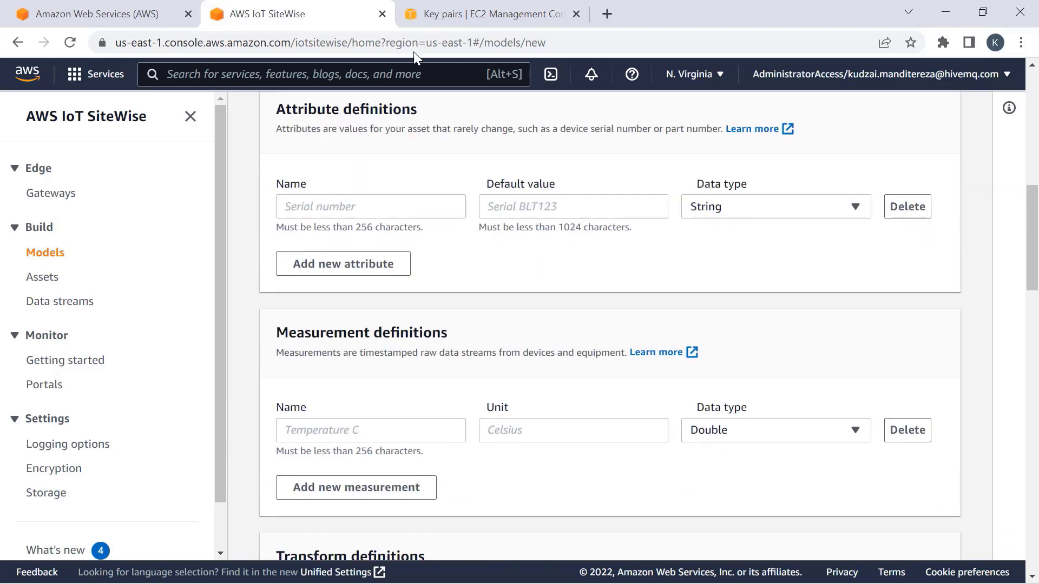
click(51, 275)
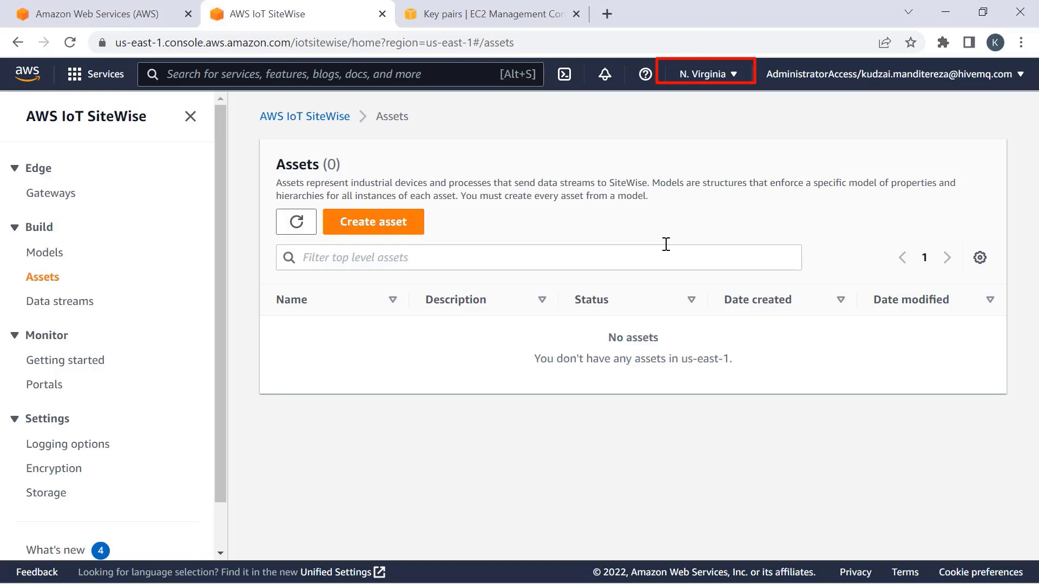
click(718, 74)
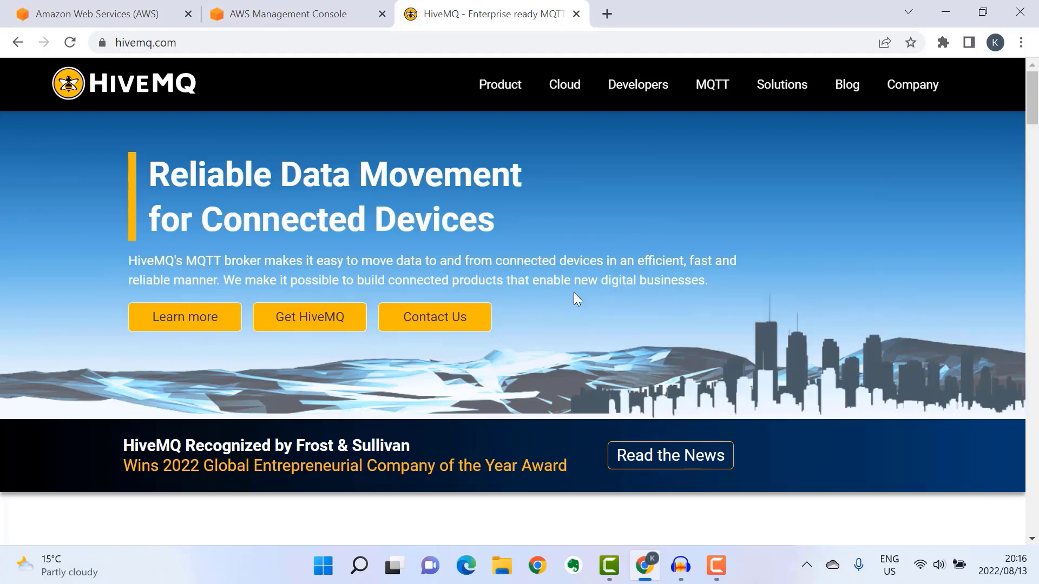
- From hivemq.com's downloads, follow the HiveMQ AMI guide and launch the AMI in US East 1
click(284, 321)
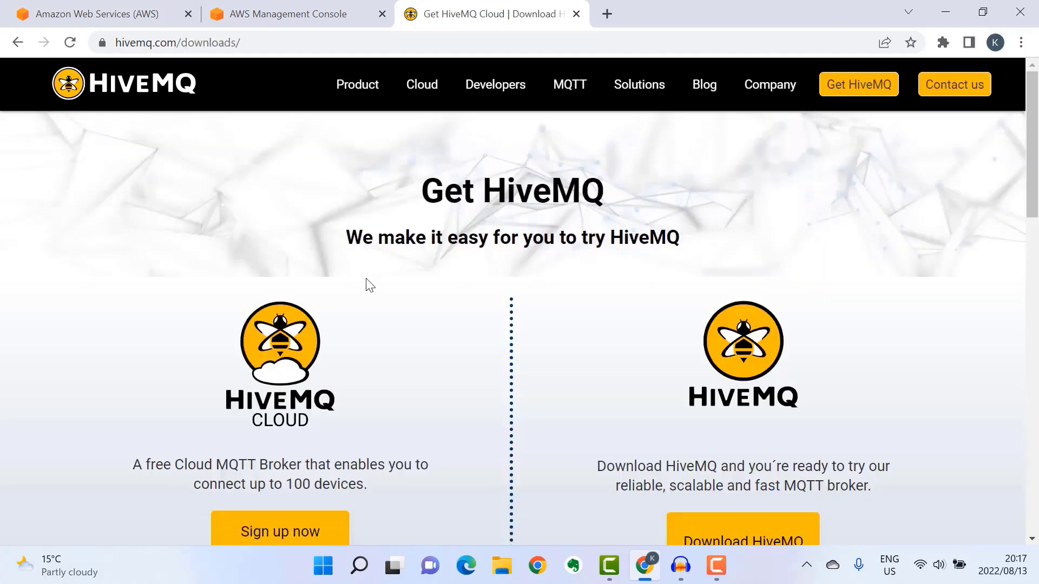
scroll(367, 280, down, 4)
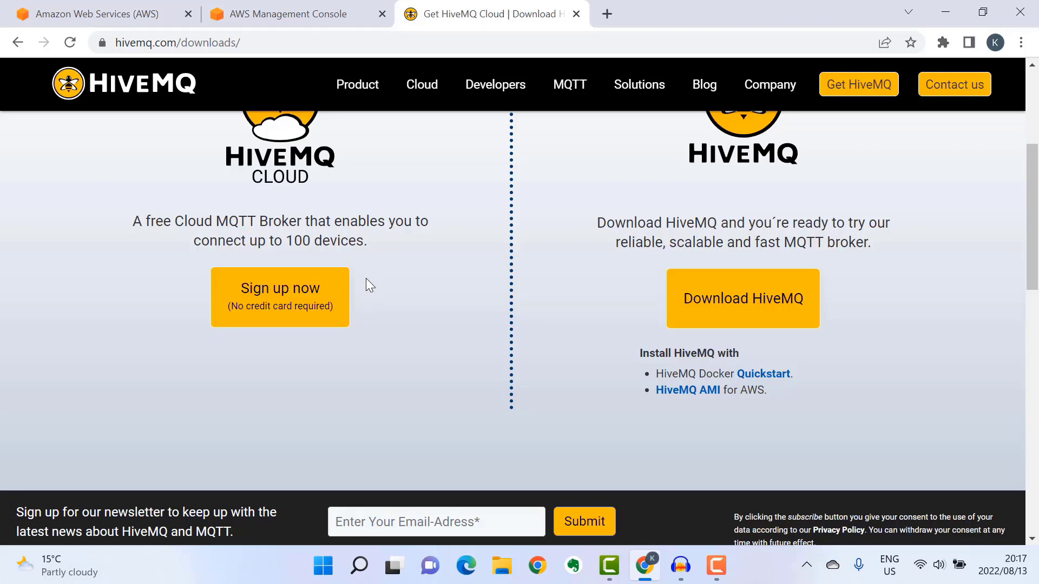
click(686, 390)
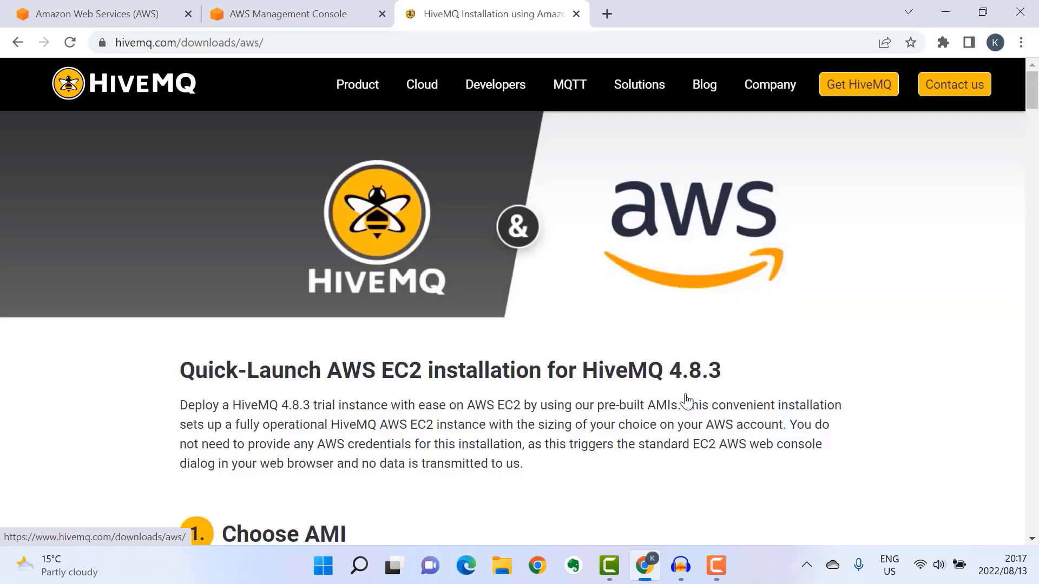
scroll(590, 334, down, 8)
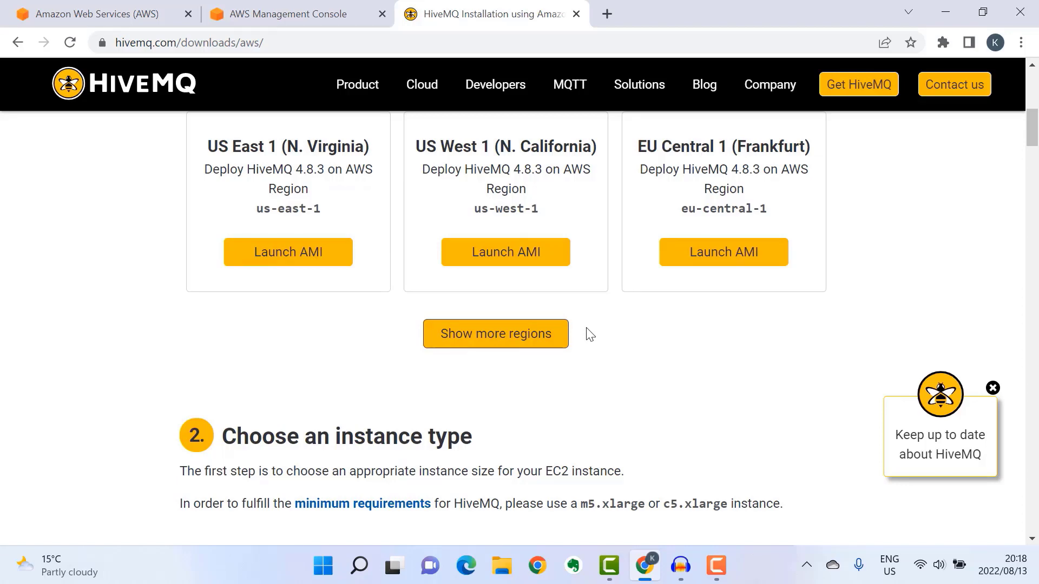
click(324, 259)
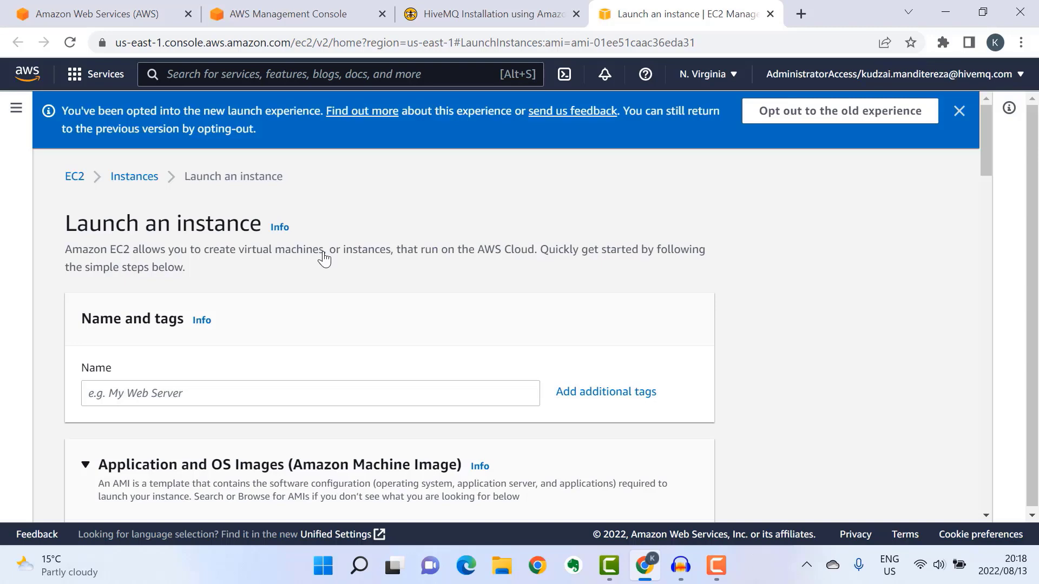
- Name the instance 'My HiveMQ MQTT Server' and review the HiveMQ 4.8.3 AMI selection
click(134, 394)
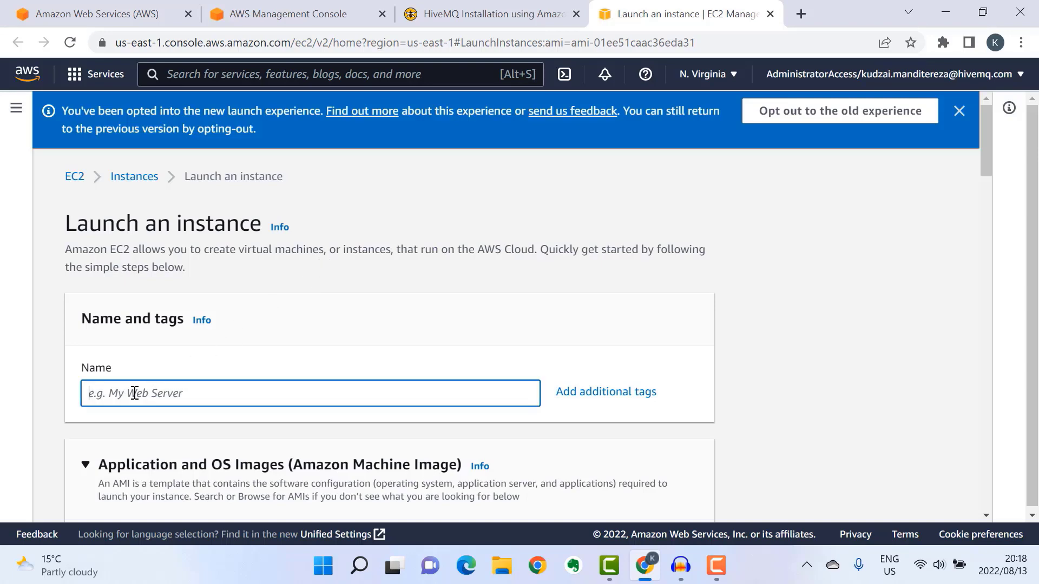
text(My HiveMQ MQTT Server)
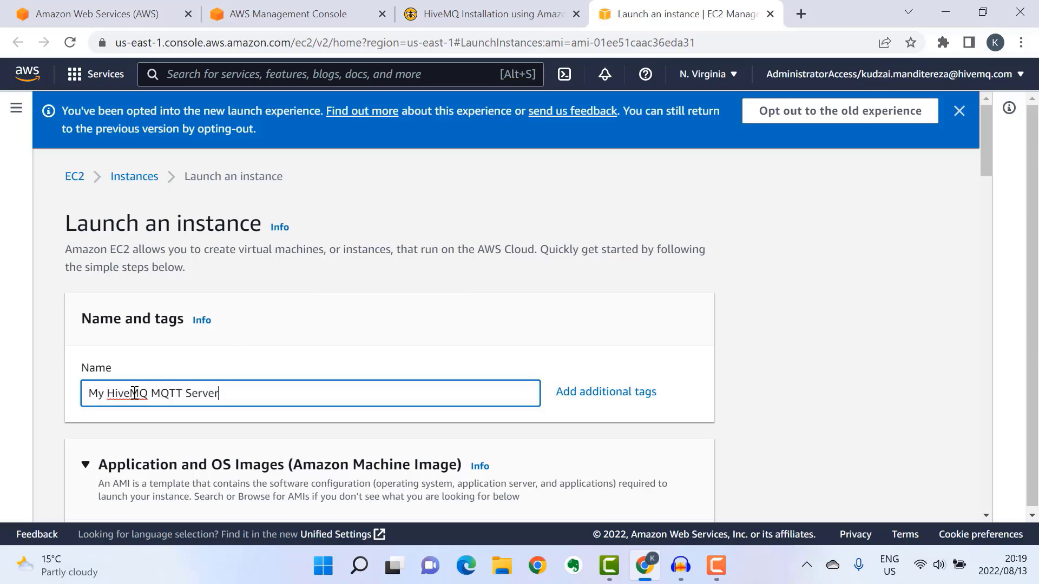
scroll(183, 382, down, 4)
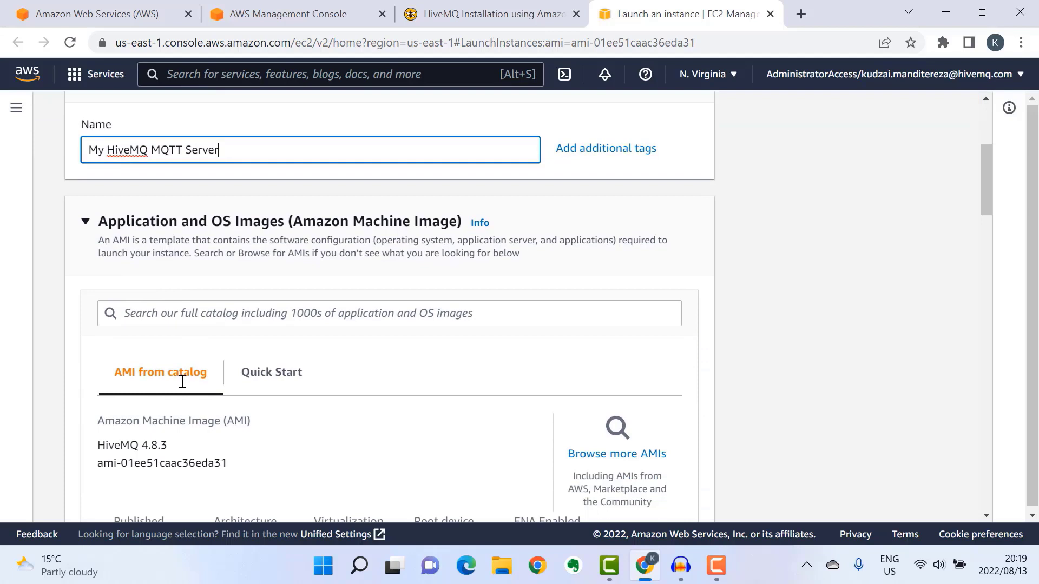
scroll(182, 381, down, 3)
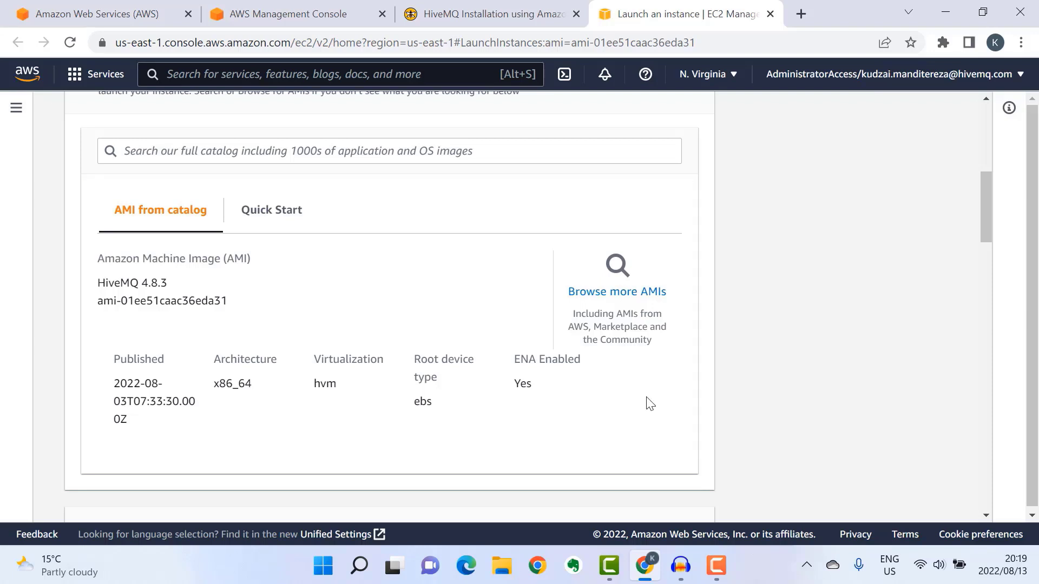
scroll(649, 404, down, 7)
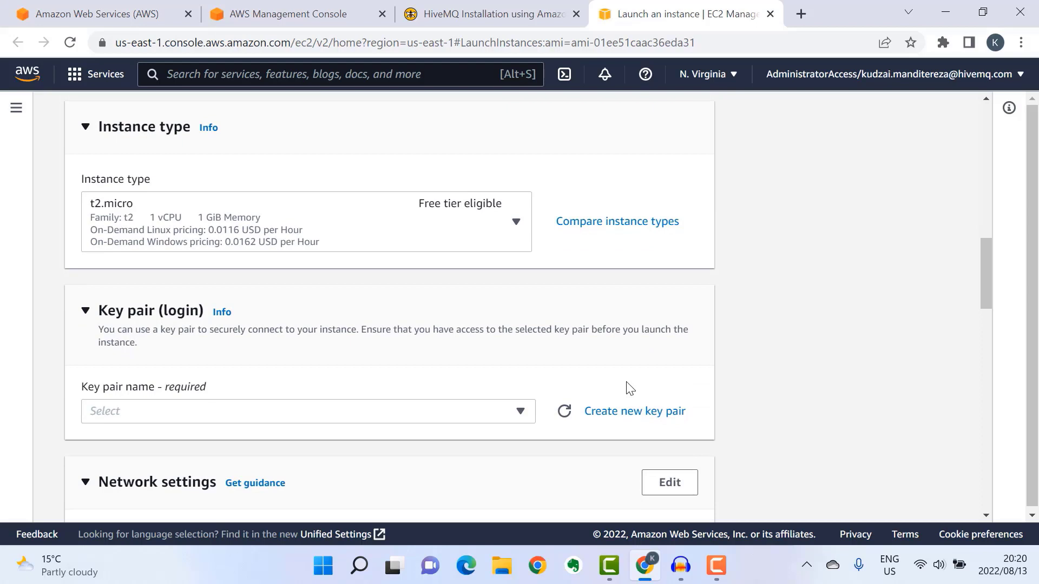
- Change the instance type from t2.micro to m5.xlarge and begin creating a new key pair
click(406, 233)
scroll(368, 353, down, 5)
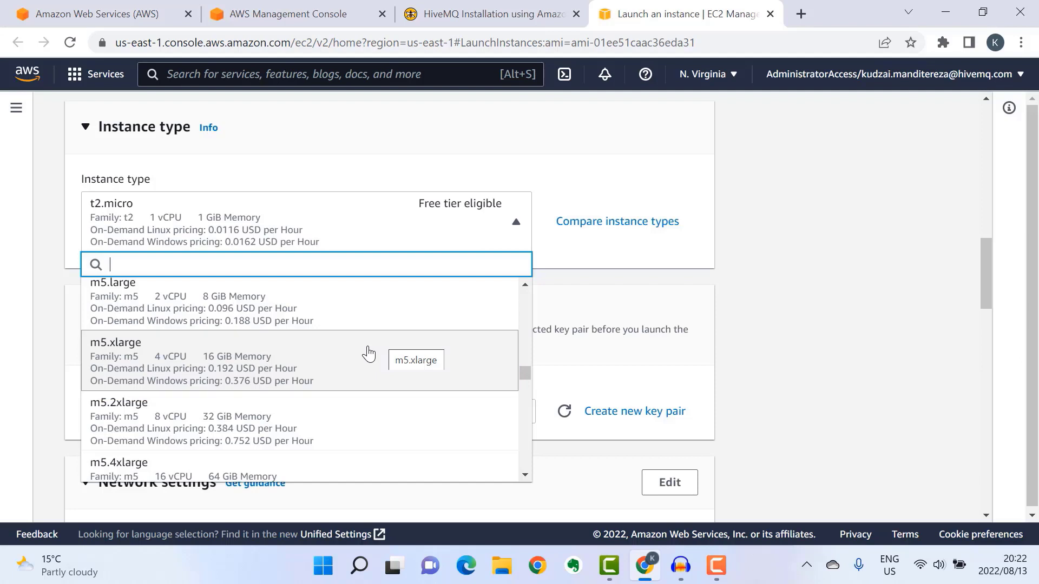
click(369, 353)
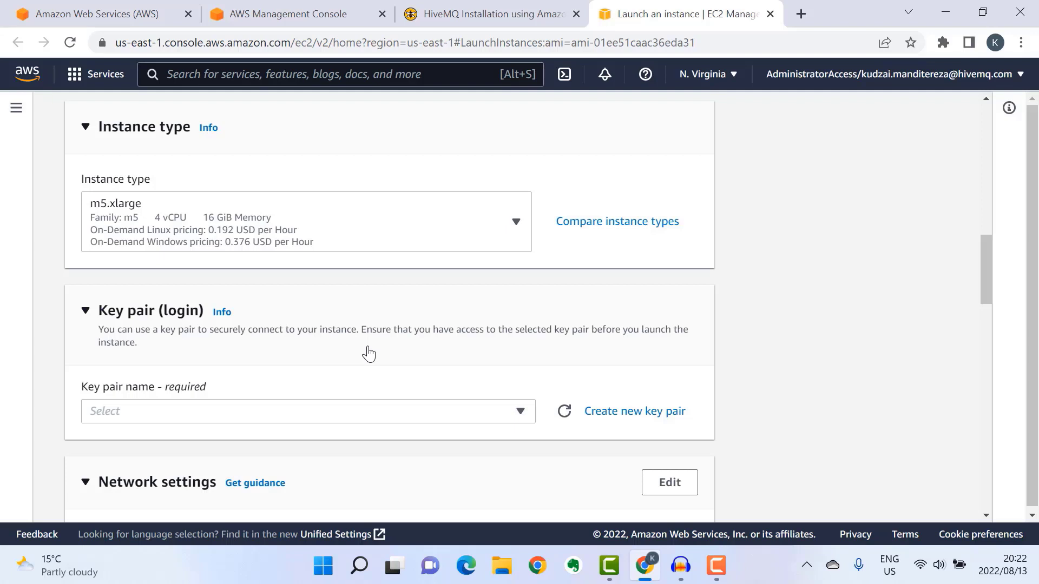
click(636, 415)
click(473, 313)
- Create and download RSA key pair MyHiveMQDemoInstance in .ppk format
text(MyHiveMQDemoInstance)
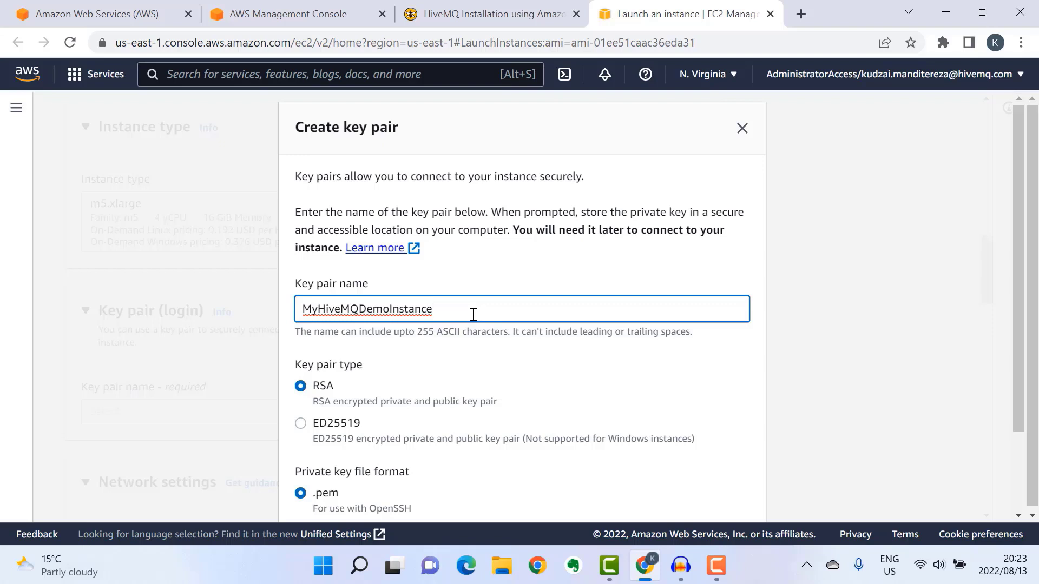
scroll(473, 314, down, 2)
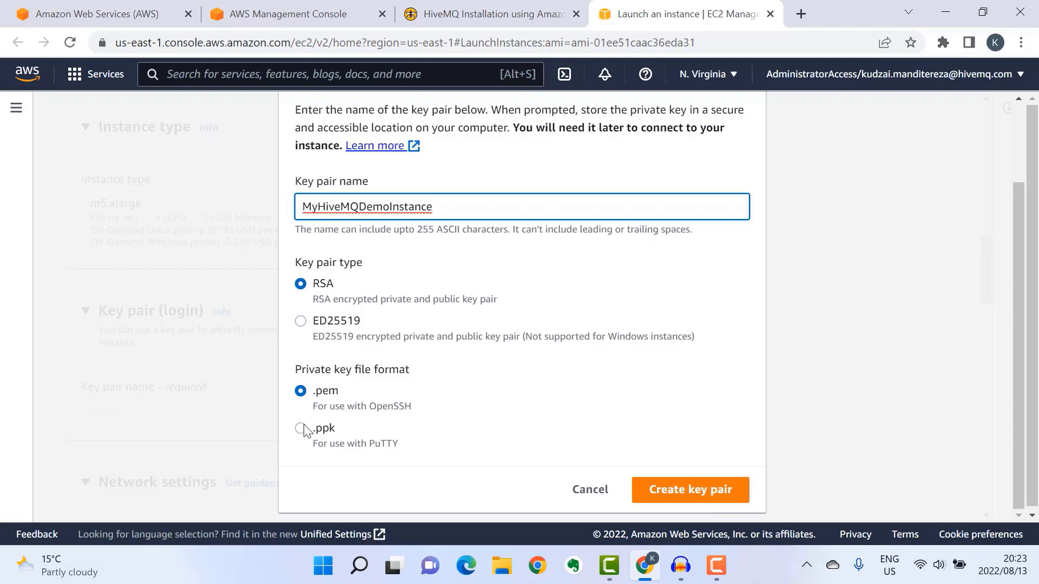
click(303, 428)
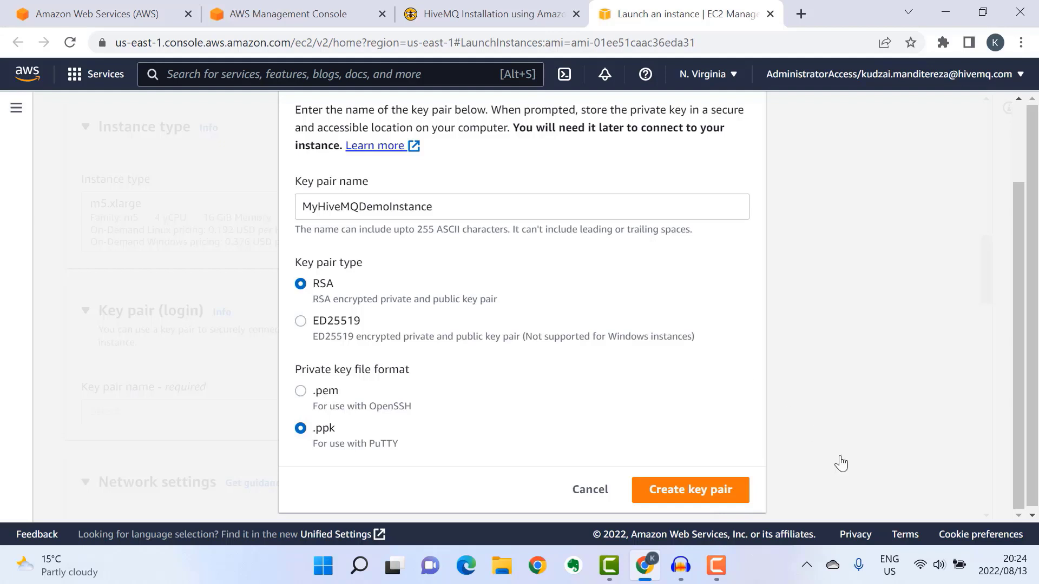
click(723, 490)
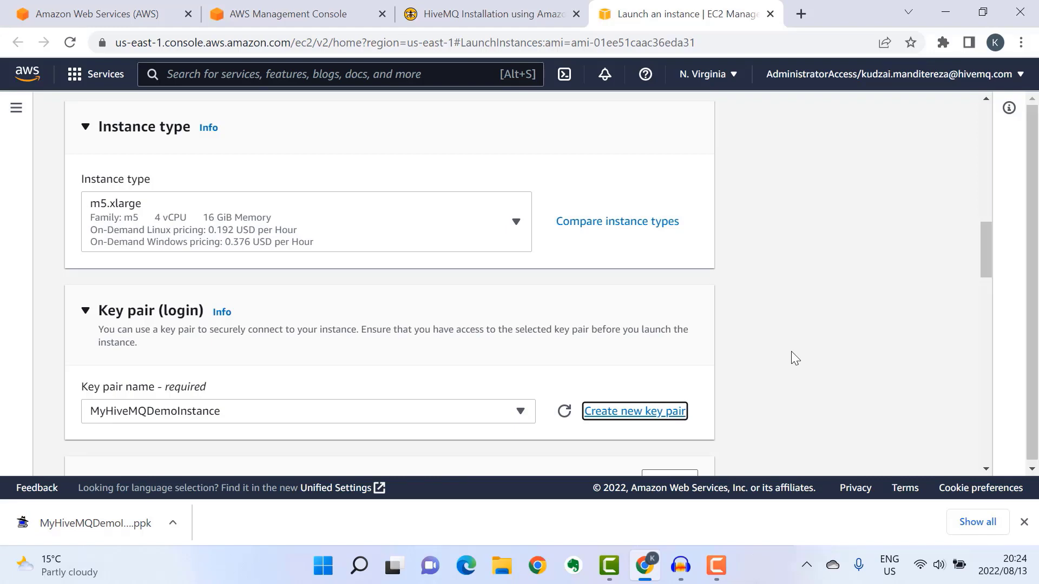
- Name the new security group hivemq-demo-instance-security-config and edit its allow-mqtt-client description
scroll(783, 315, down, 6)
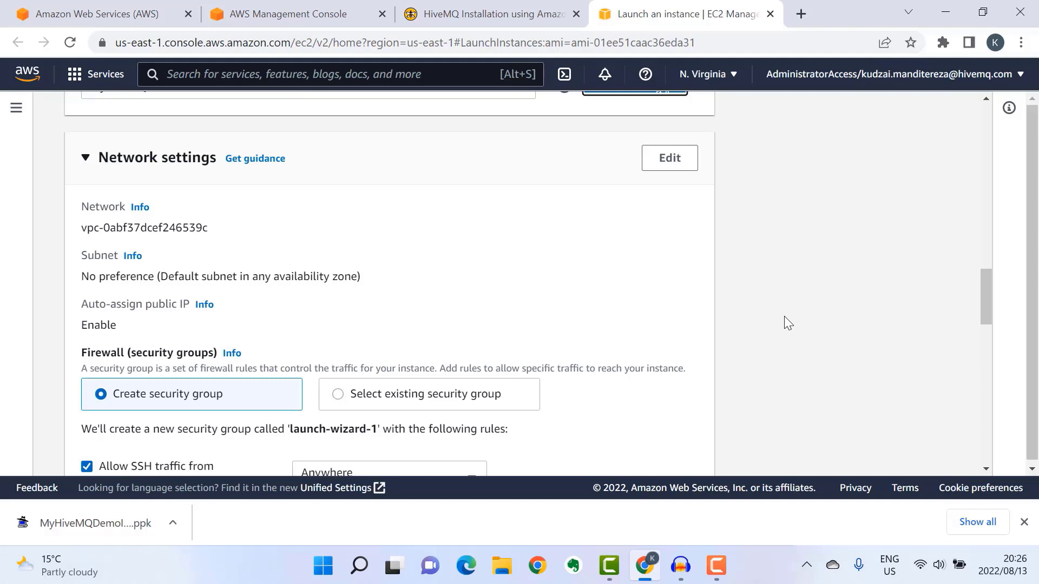
click(683, 163)
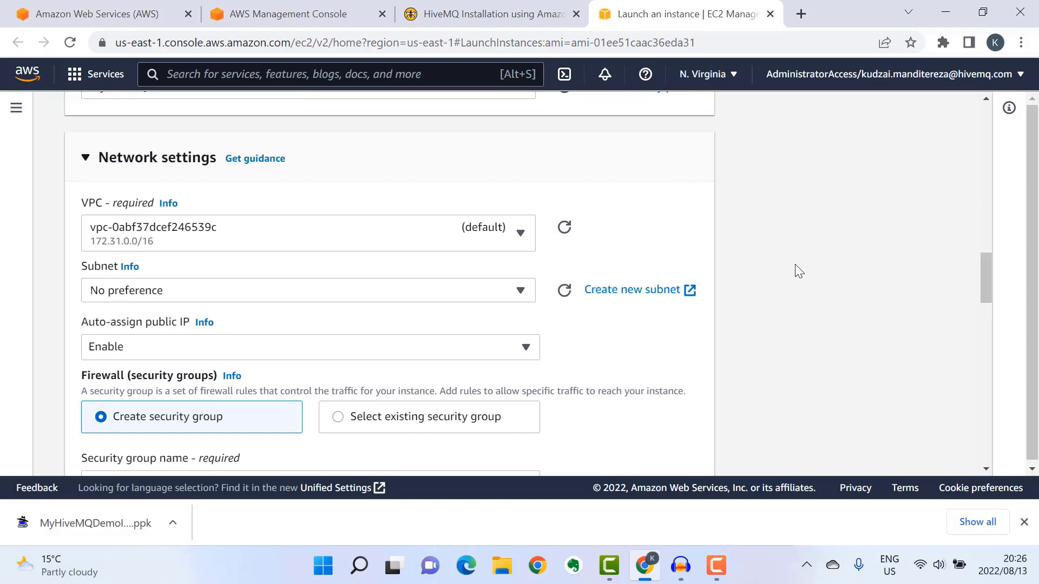
scroll(794, 265, down, 4)
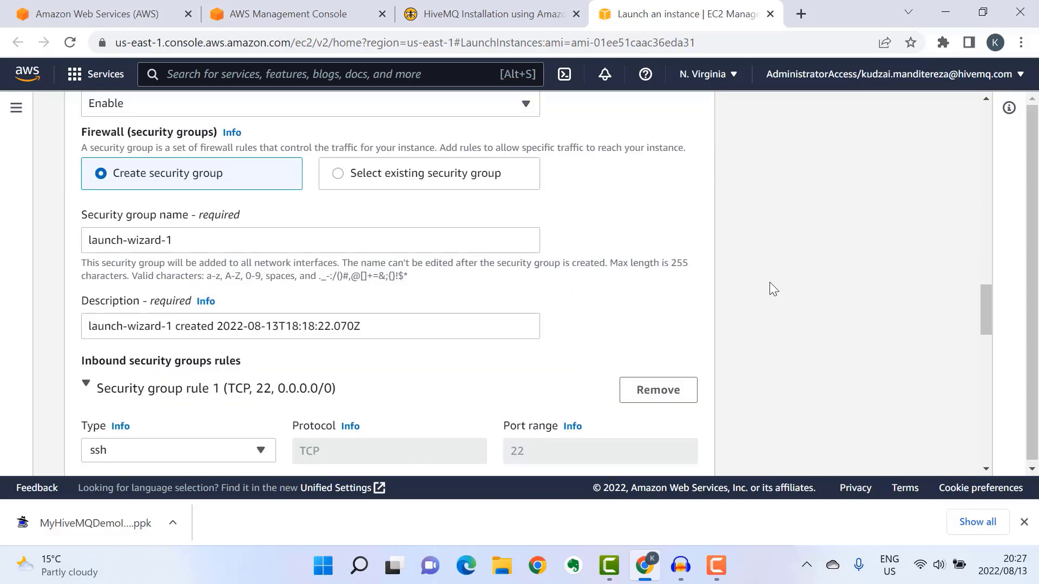
drag(233, 241, 75, 240)
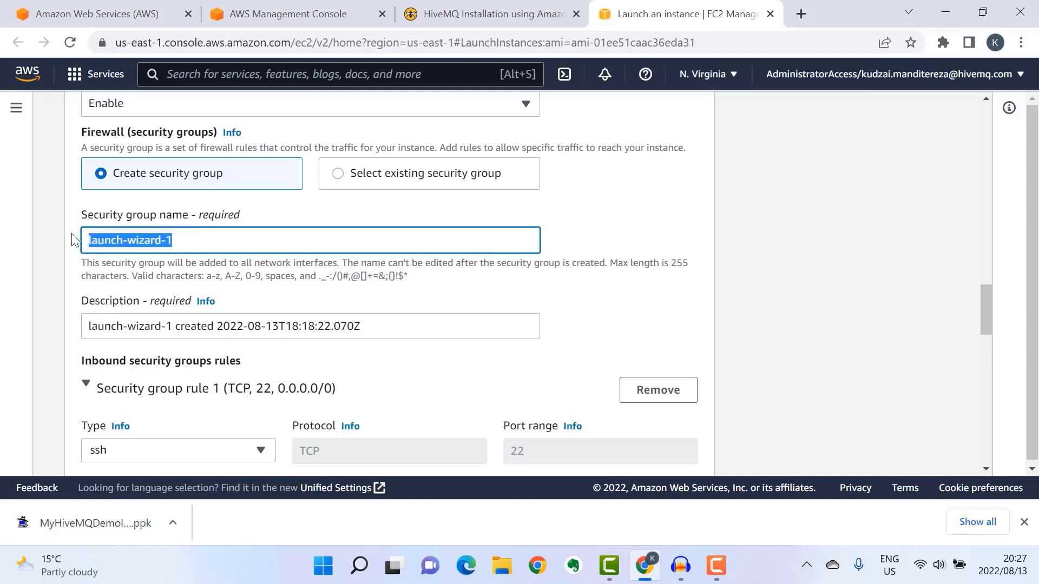
text(hivemq-demo-instance-security-config)
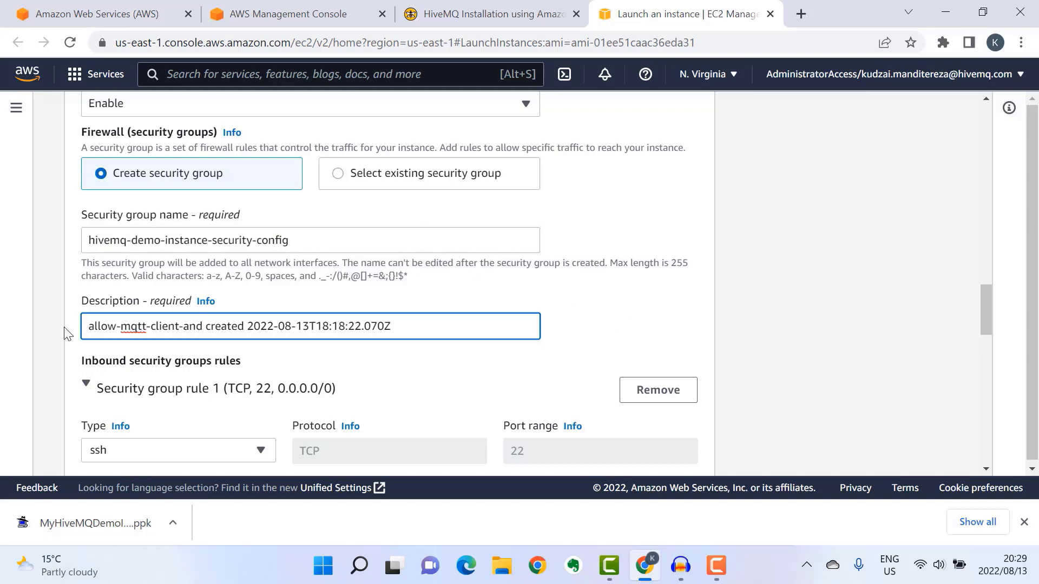
text(-ssh)
scroll(786, 320, down, 4)
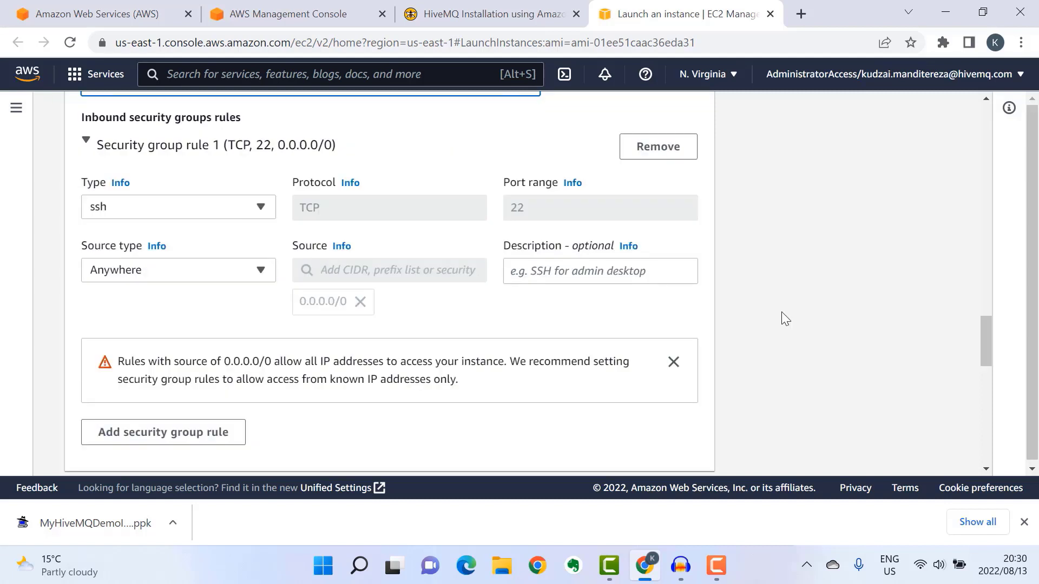
- Add an inbound Custom TCP rule for port 1883 from Anywhere
click(157, 433)
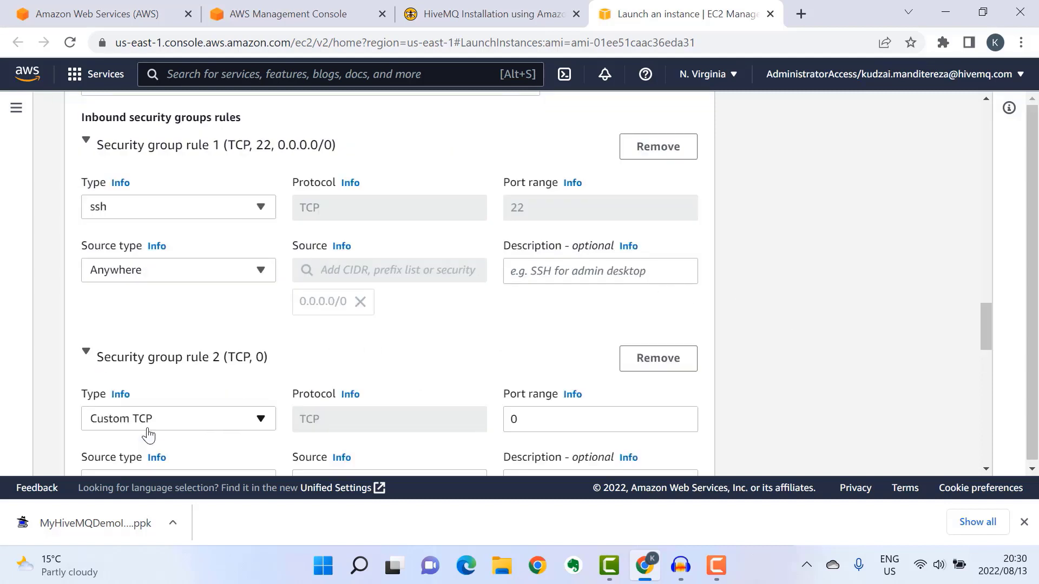
scroll(806, 289, down, 3)
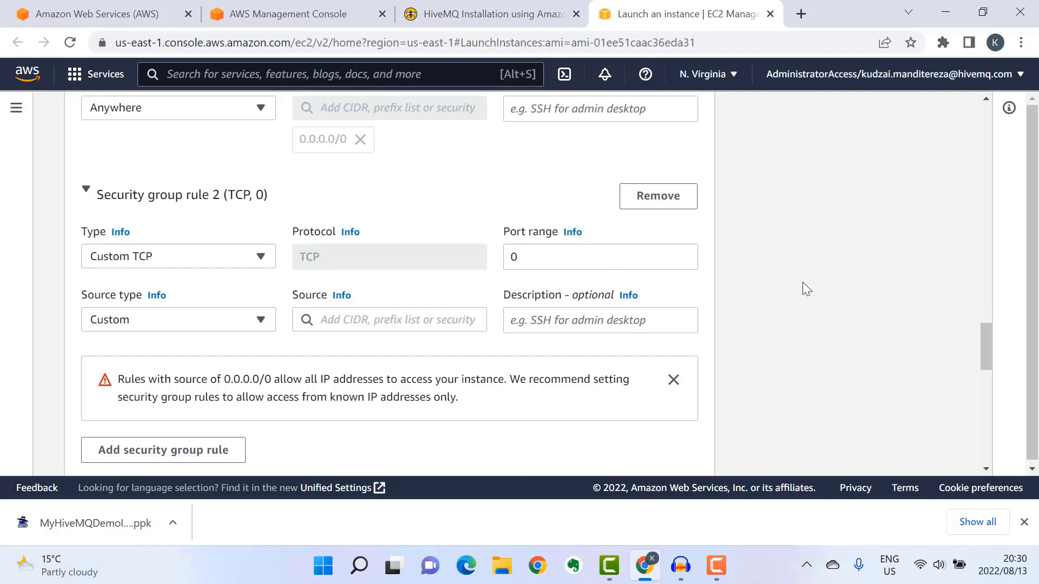
double_click(530, 257)
text(1883)
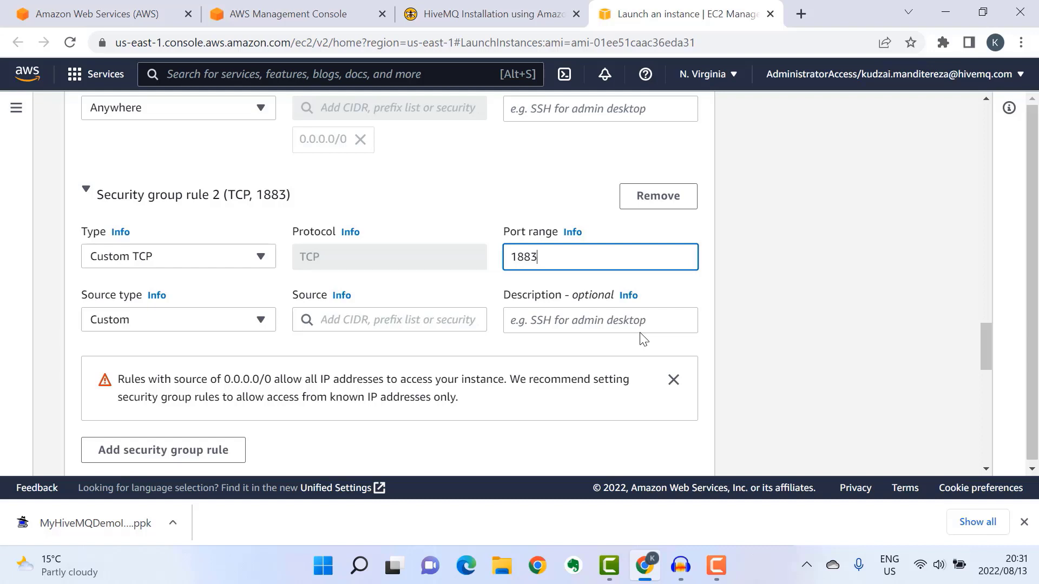
click(175, 323)
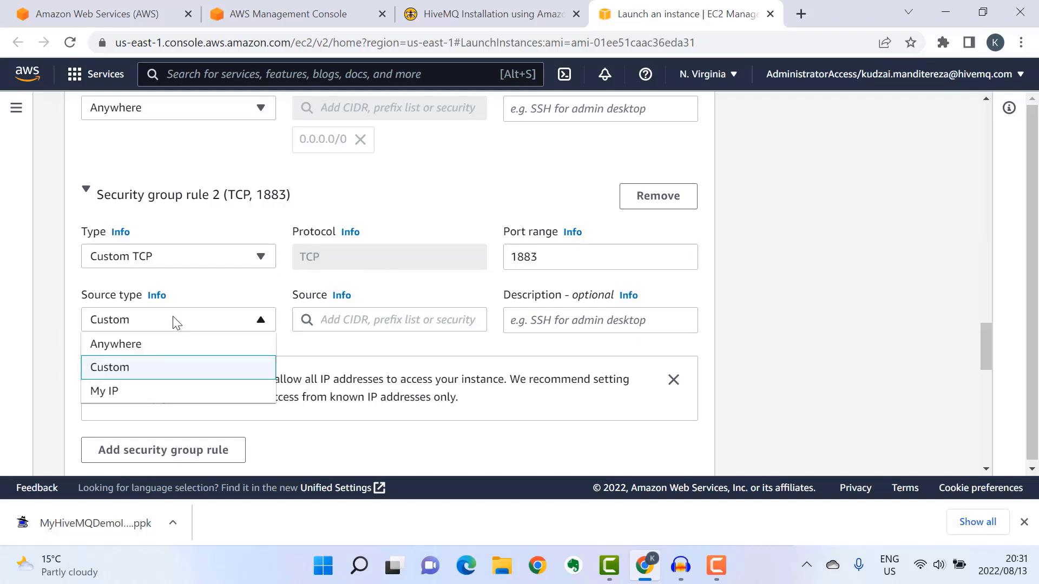
click(159, 350)
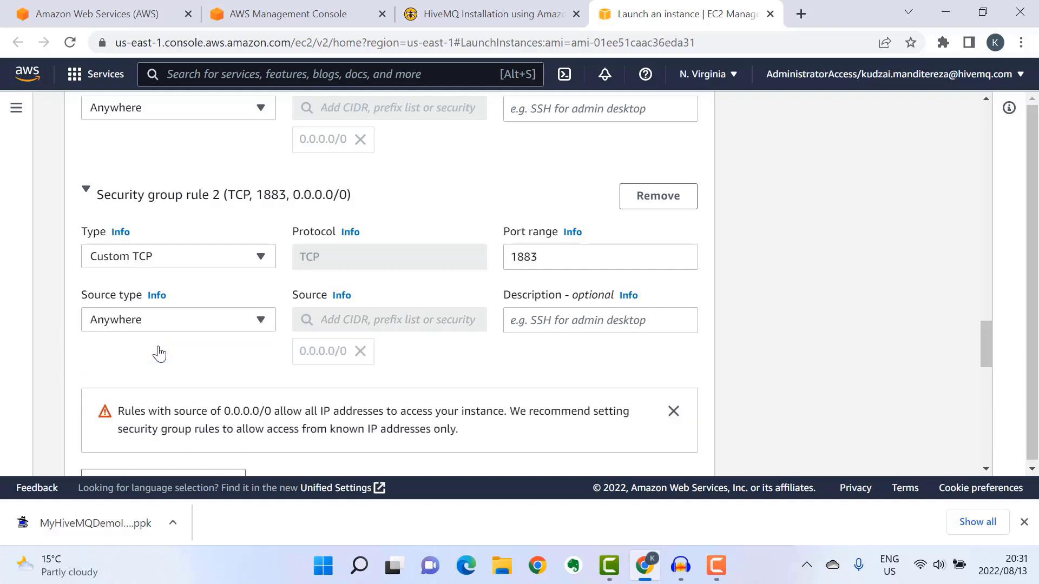
scroll(843, 330, down, 1)
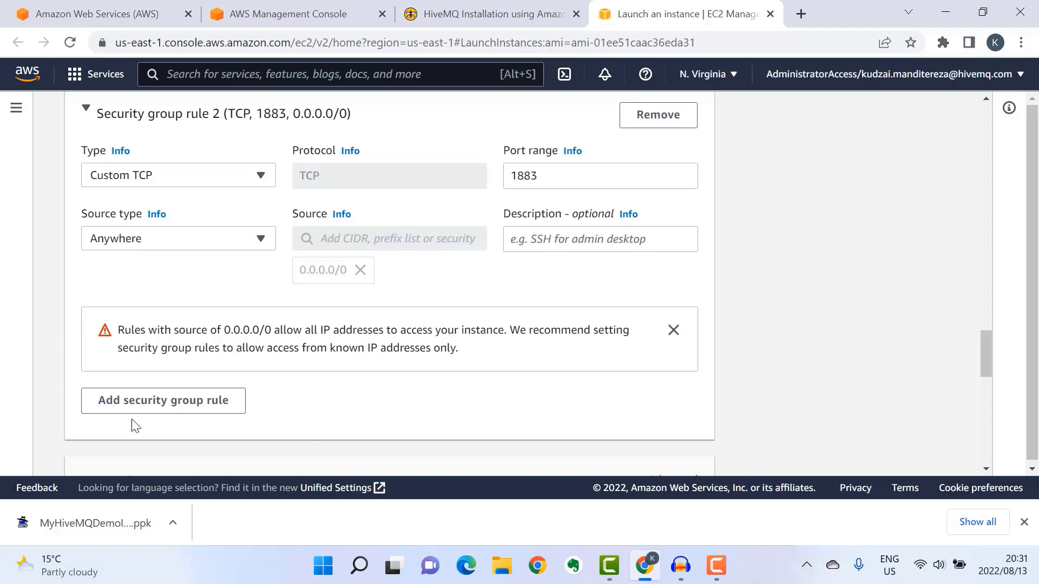
- Add an inbound Custom TCP rule for port 8080 restricted to My IP
click(140, 401)
scroll(775, 314, down, 1)
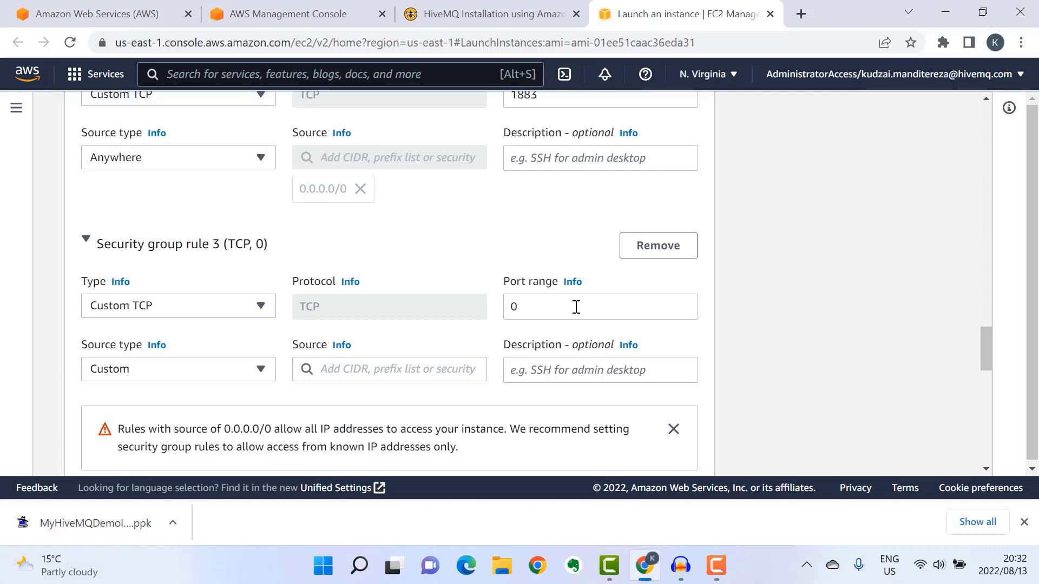
click(541, 306)
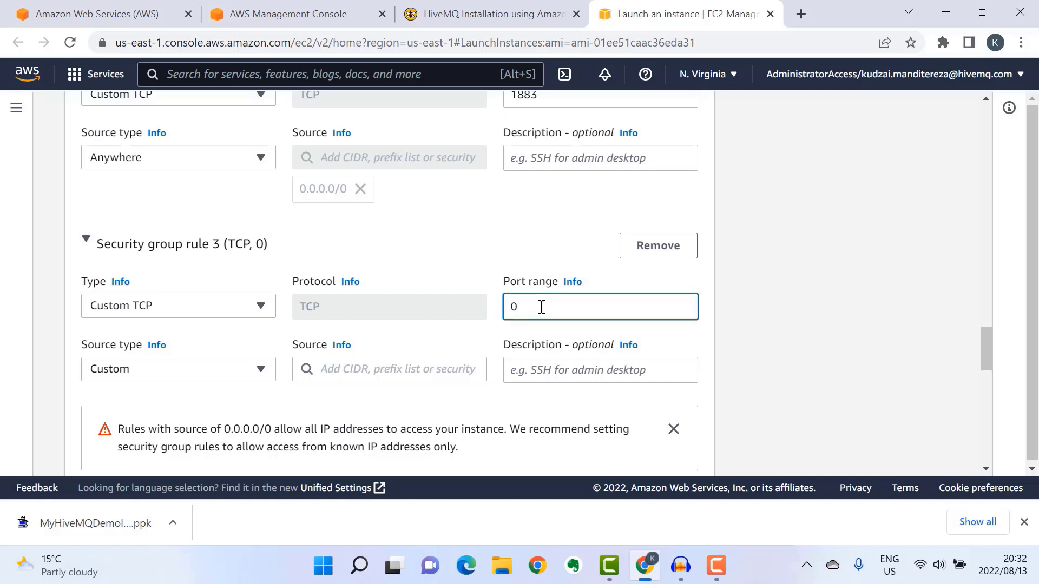
key(BackSpace)
text(8080)
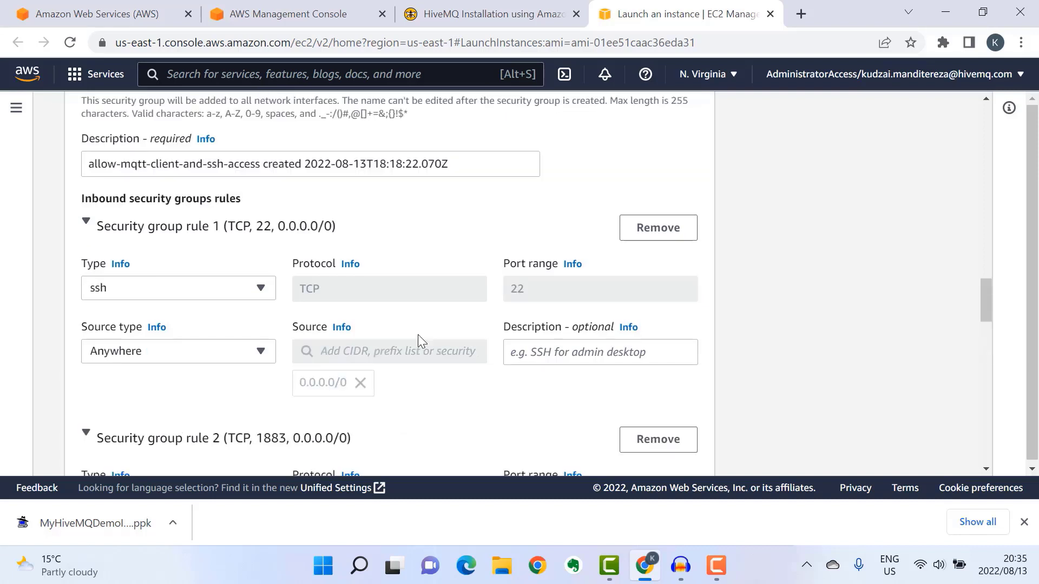
scroll(417, 334, down, 3)
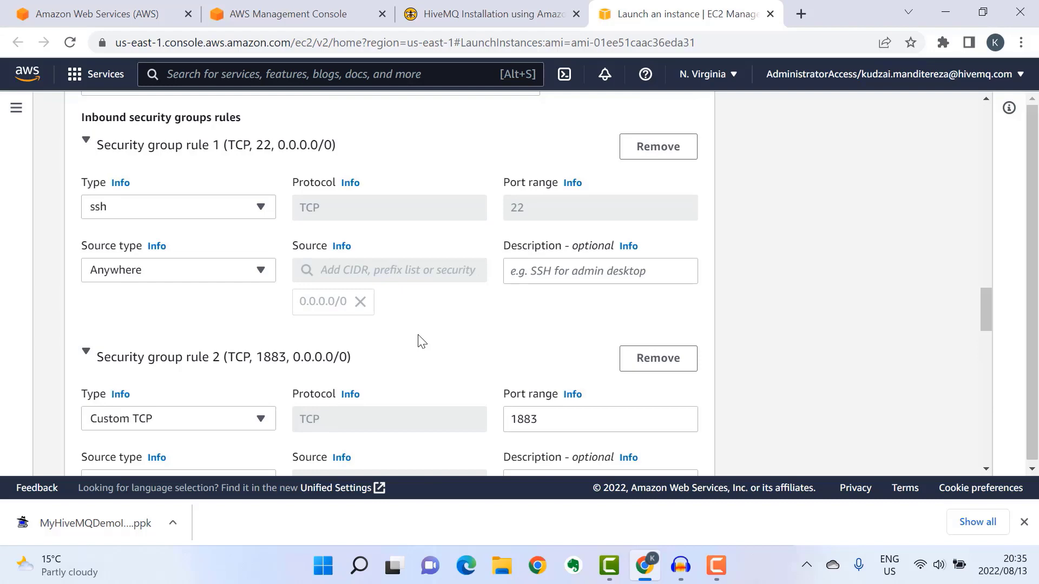
click(186, 273)
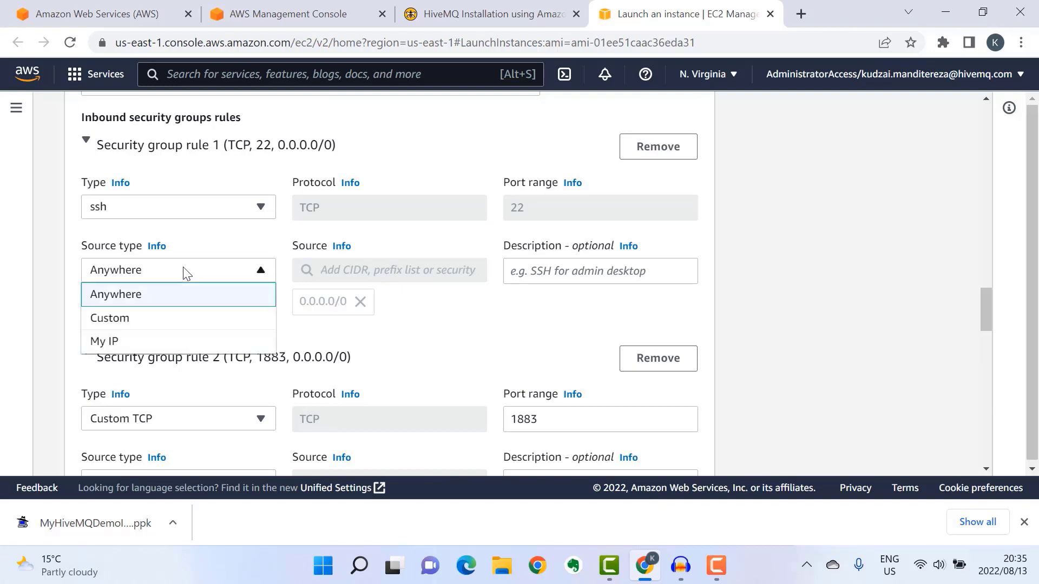
click(105, 340)
- Review the summary and launch the HiveMQ instance
scroll(662, 291, down, 10)
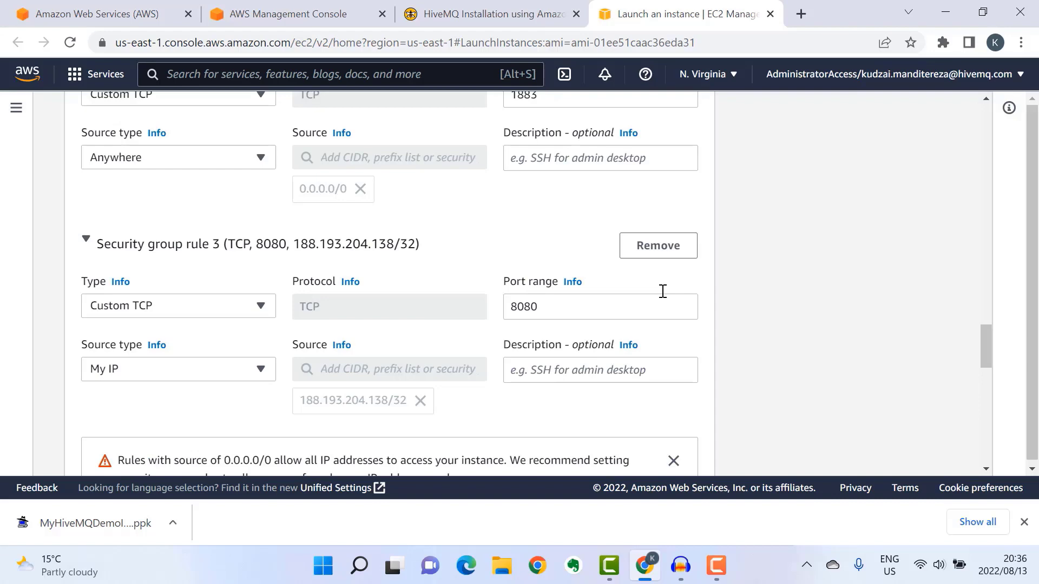
scroll(662, 291, down, 12)
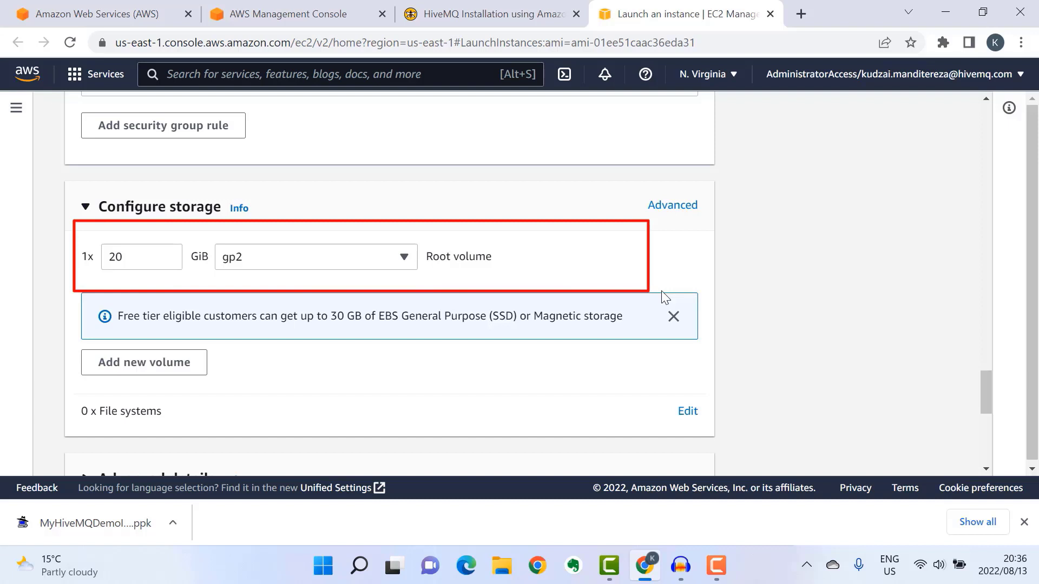
scroll(665, 296, down, 7)
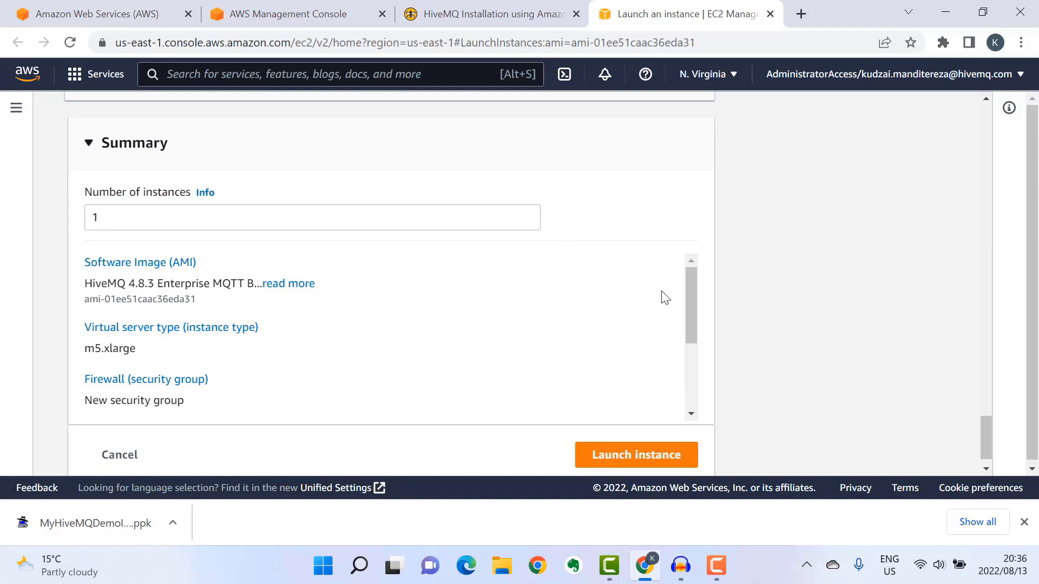
scroll(665, 298, down, 1)
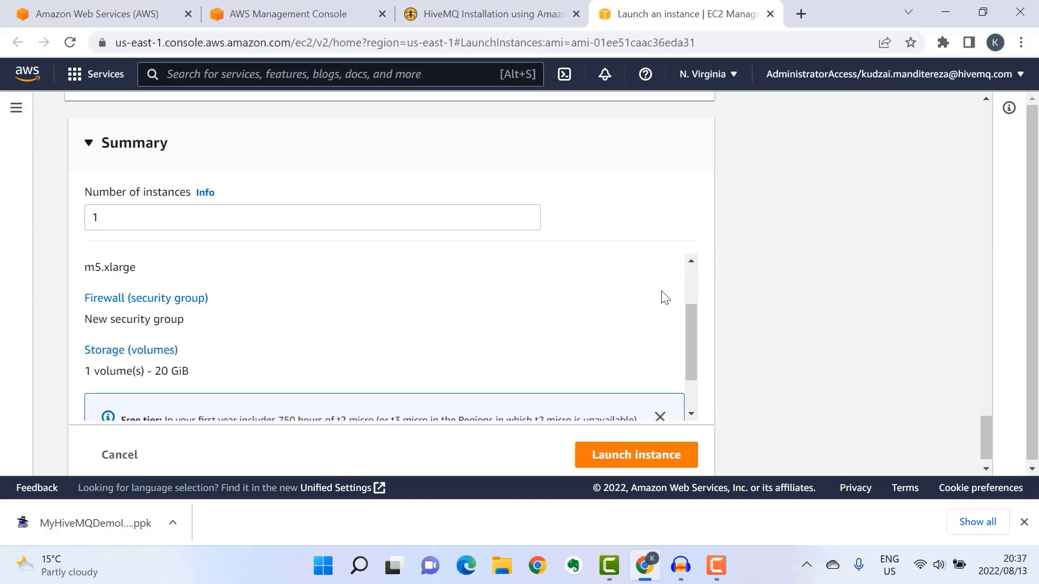
scroll(665, 298, down, 1)
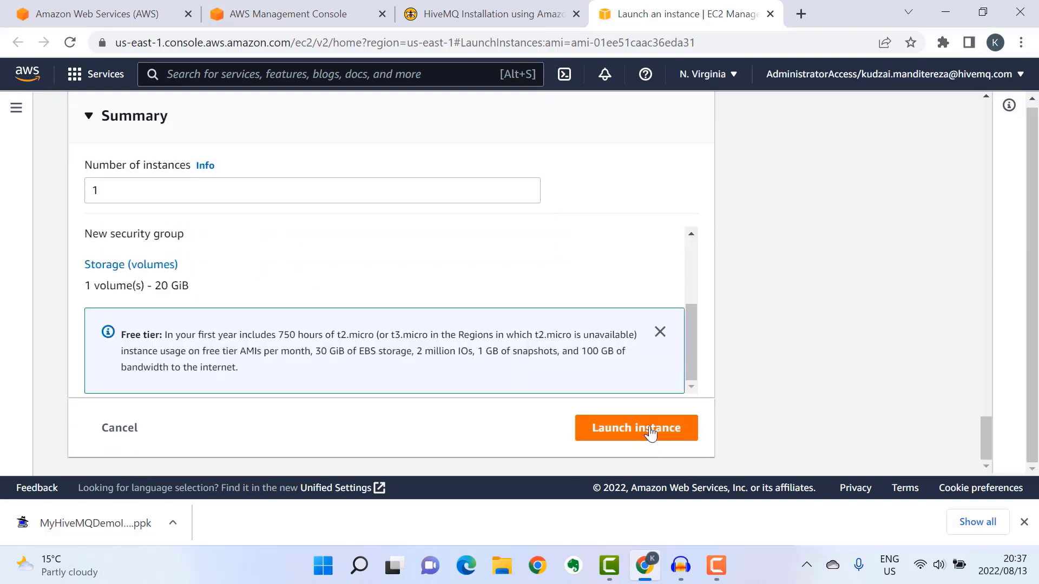
click(655, 427)
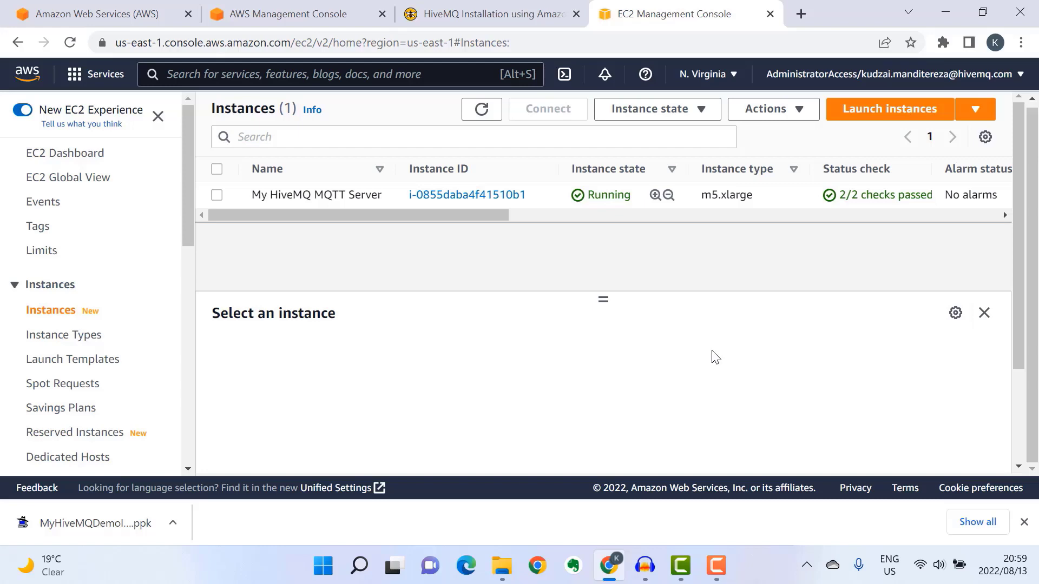
- Open My HiveMQ MQTT Server's details and copy its public IPv4 address 54.89.109.39
click(476, 194)
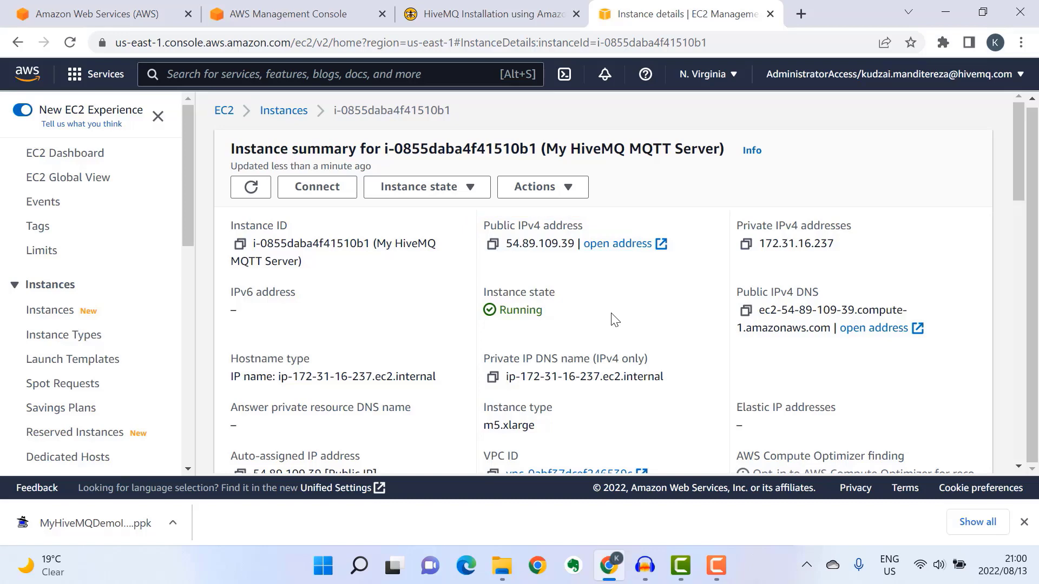
click(492, 245)
- Load the HiveMQ Control Center at the instance's public IP on port 8080 in a new tab
key(ctrl+t)
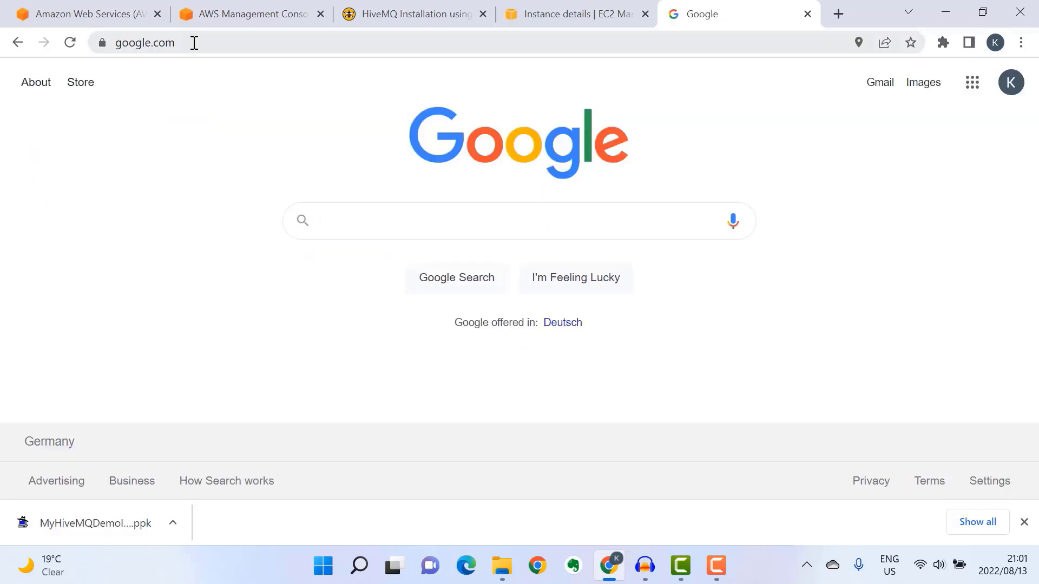
click(194, 42)
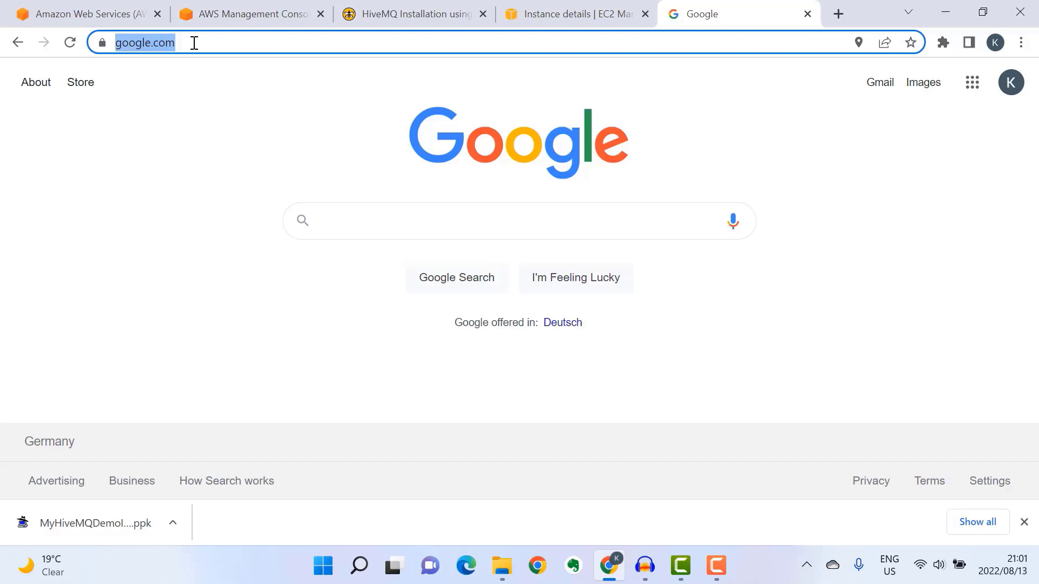
key(ctrl+v)
text(:8080)
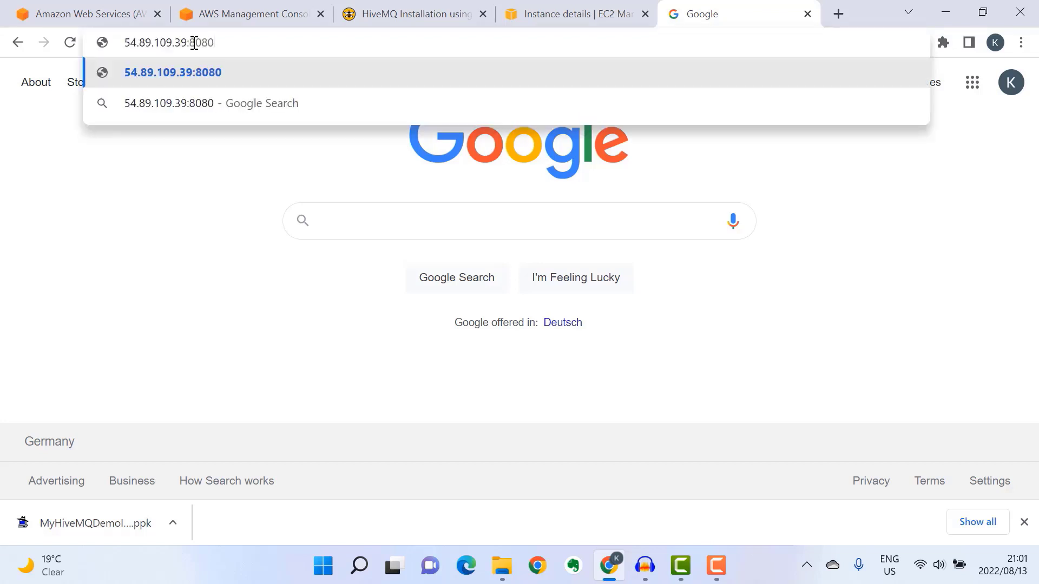
key(Return)
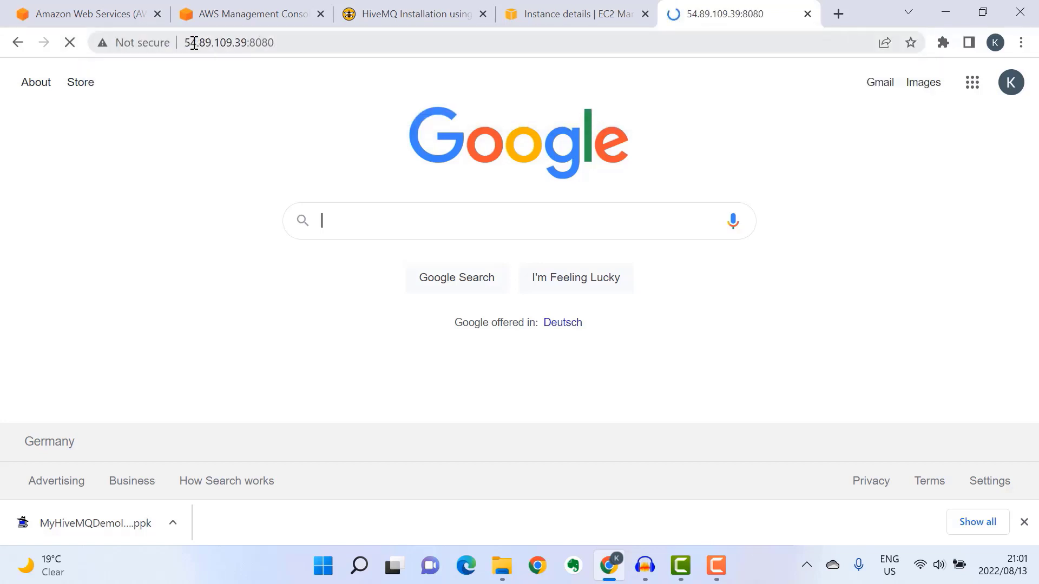
- Sign in as admin with the control center password and dismiss the save-password prompt
click(489, 353)
text(admin)
key(Tab)
text(hivemq)
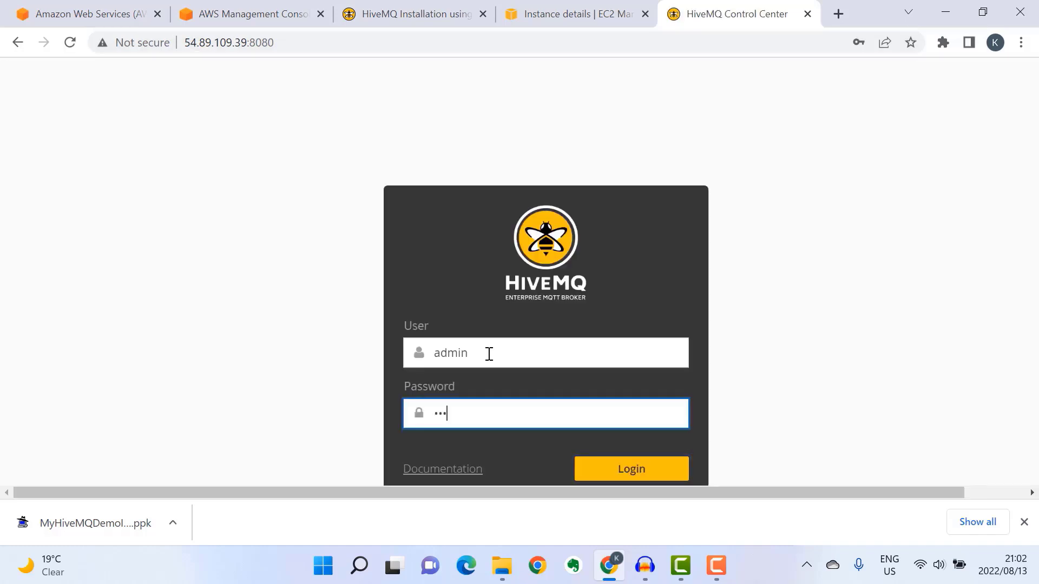
click(638, 473)
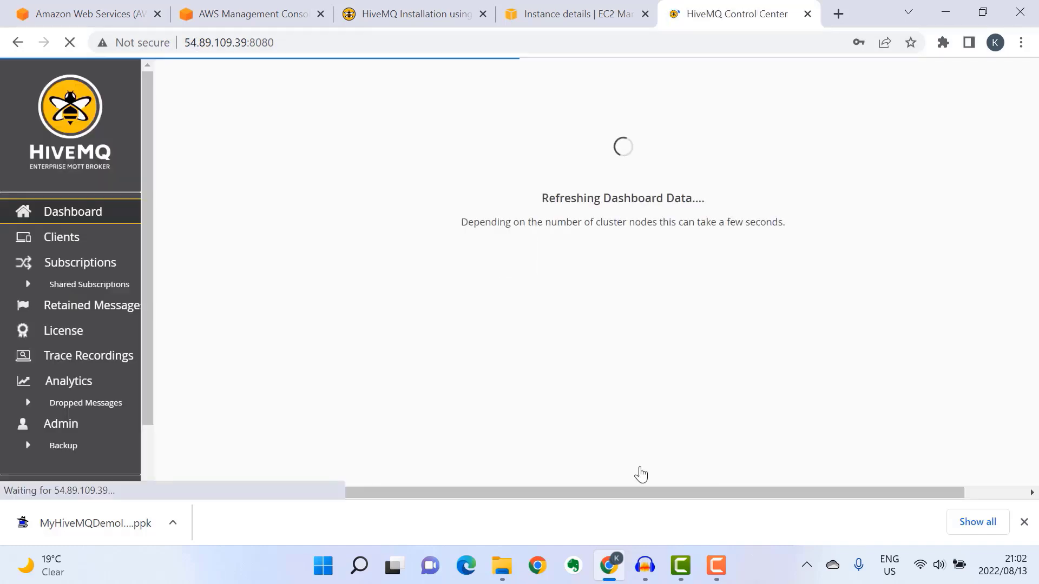
click(651, 261)
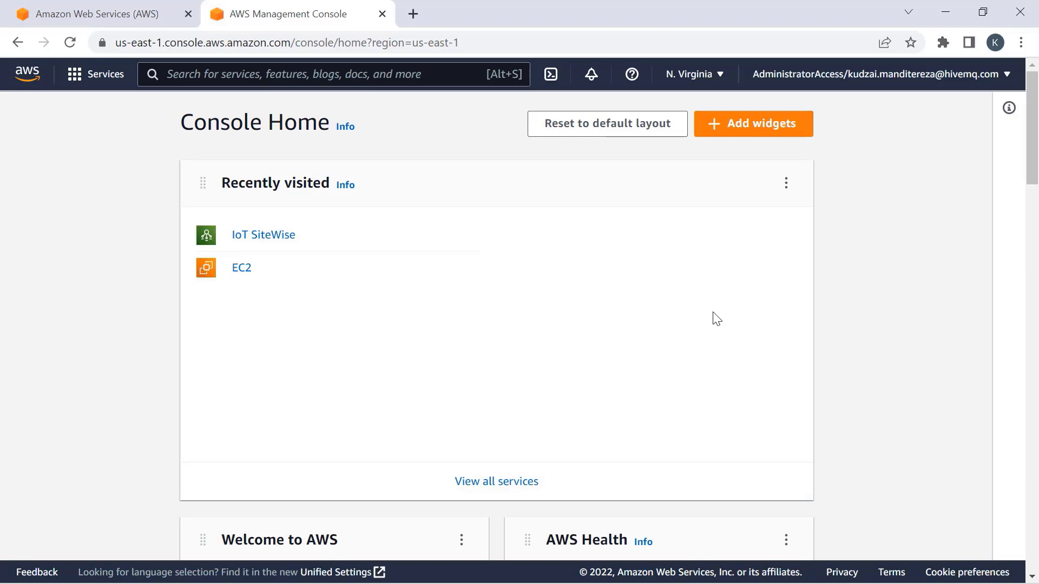
- Go to EC2 Key pairs and start a new key pair
click(238, 270)
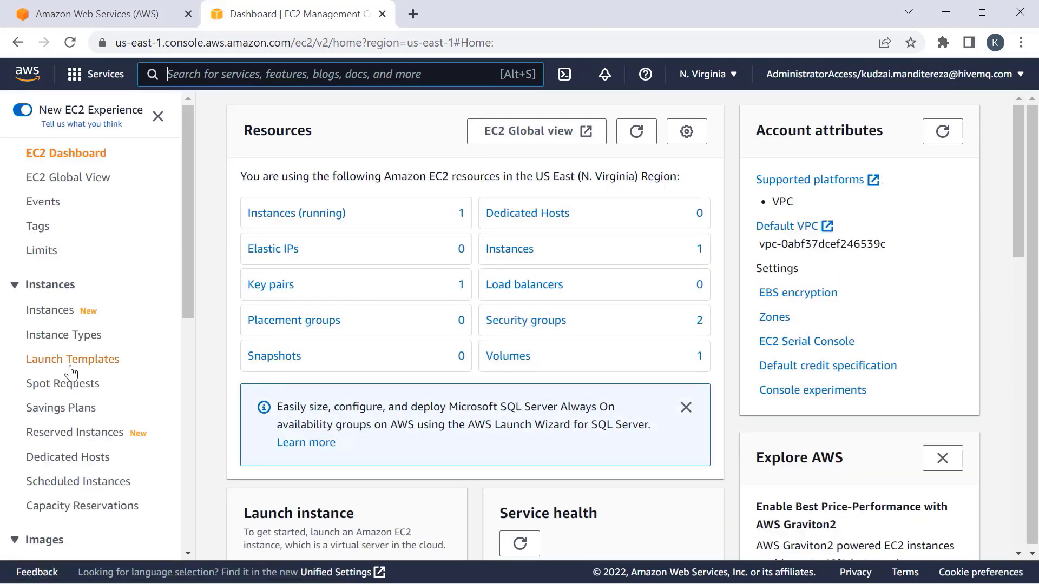
scroll(91, 339, down, 9)
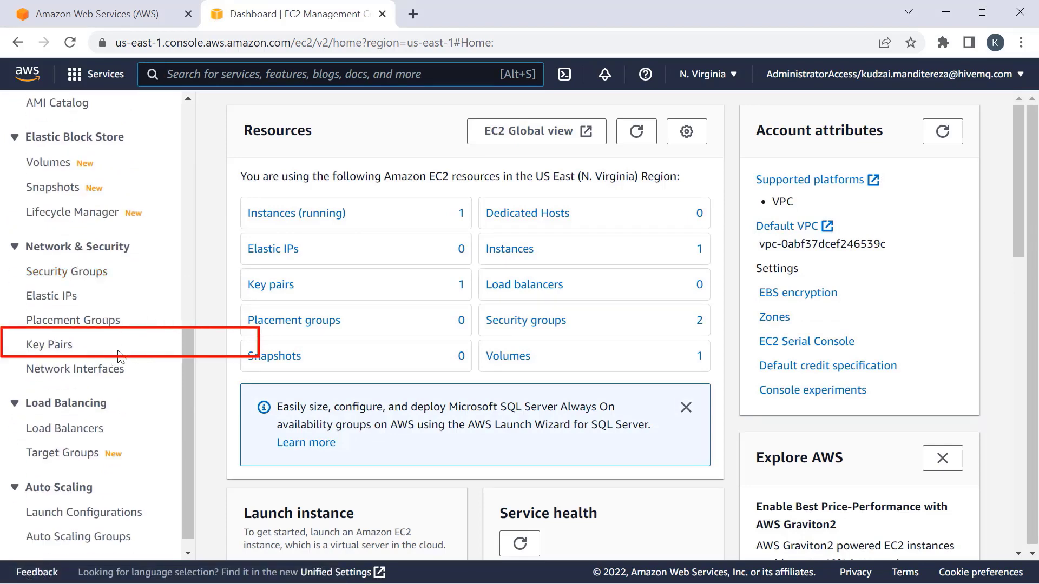
click(60, 351)
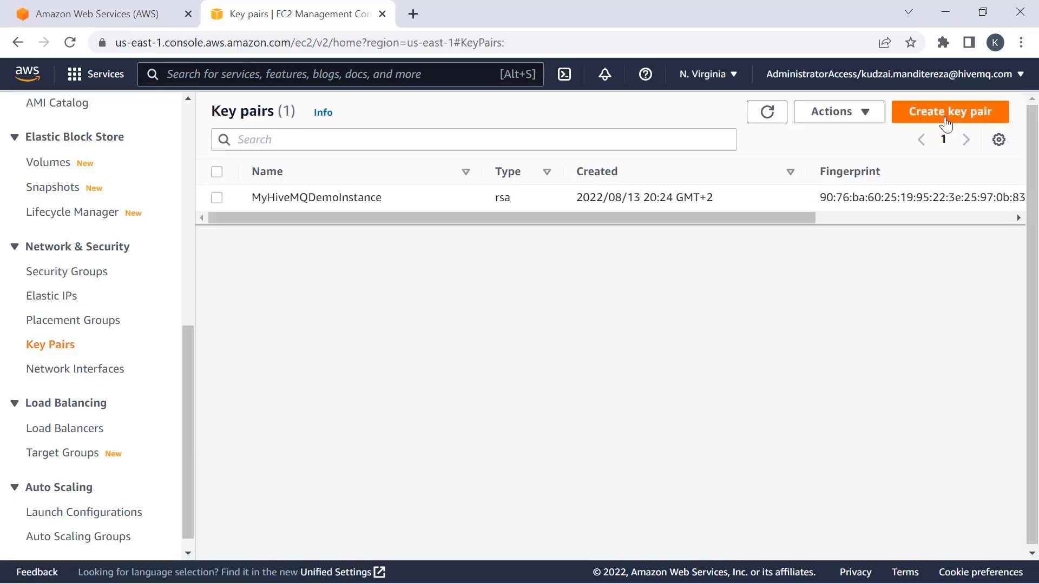
click(946, 112)
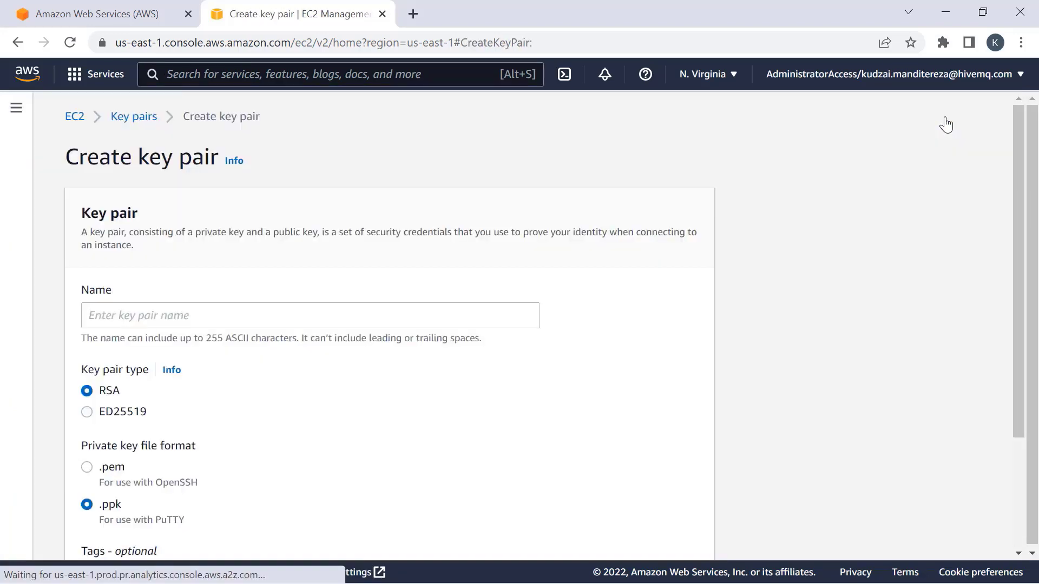
- Create key pair MyIoTBridgeInstance with tag Owner = HiveMQIoTBridgeDemo
click(142, 314)
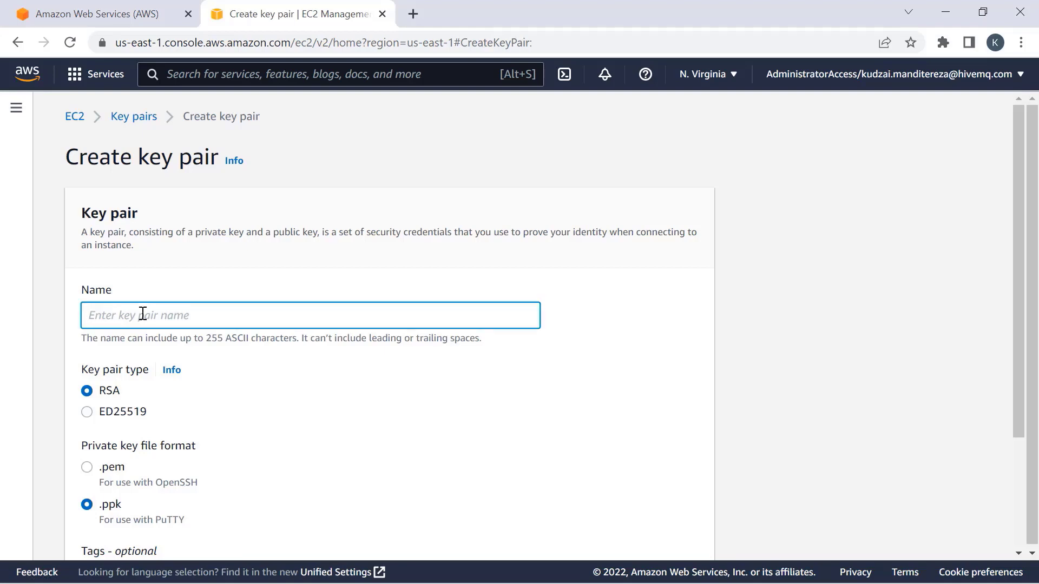
key(ctrl+v)
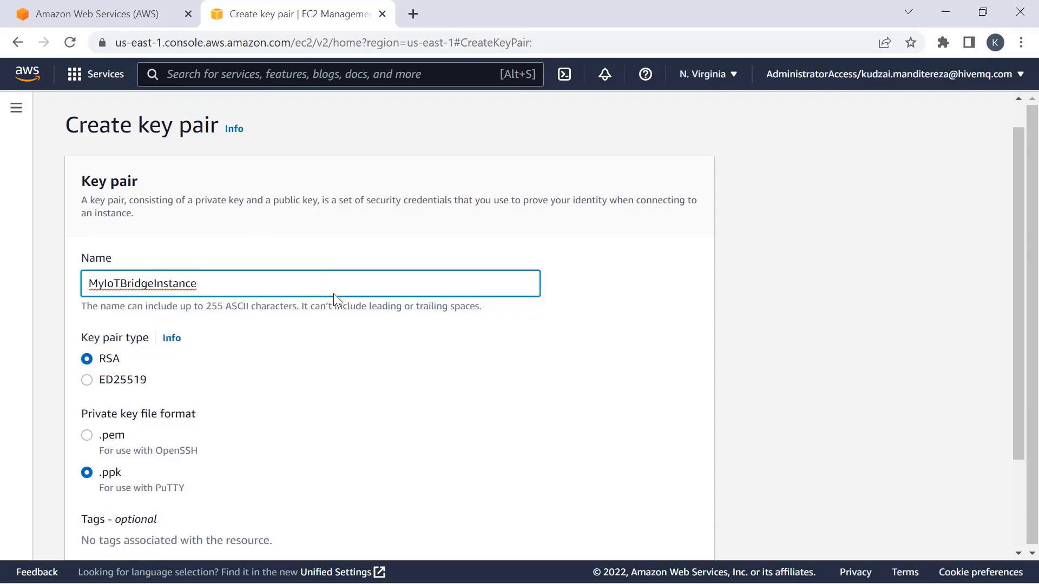
scroll(333, 298, down, 3)
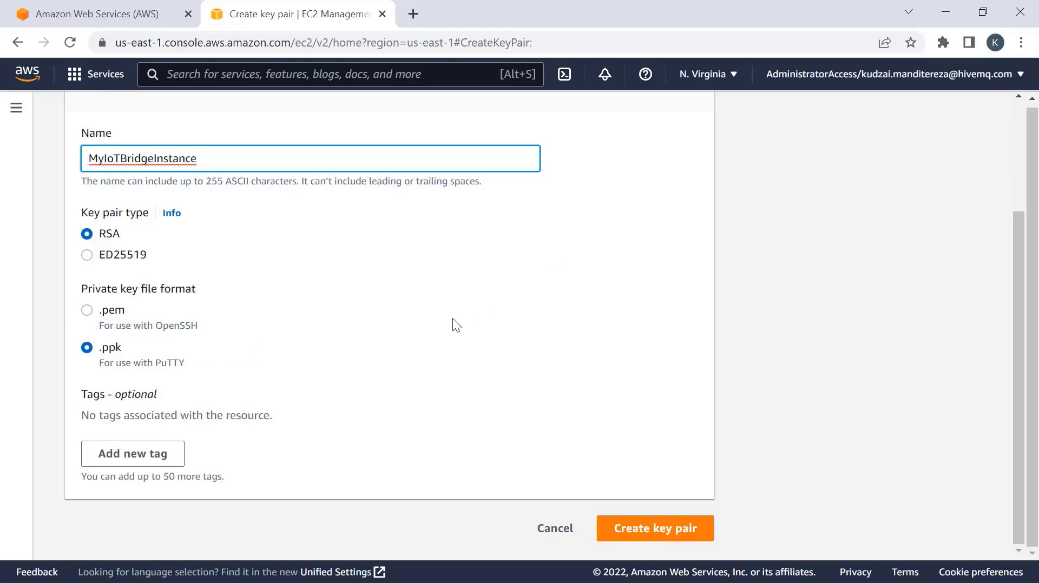
click(154, 455)
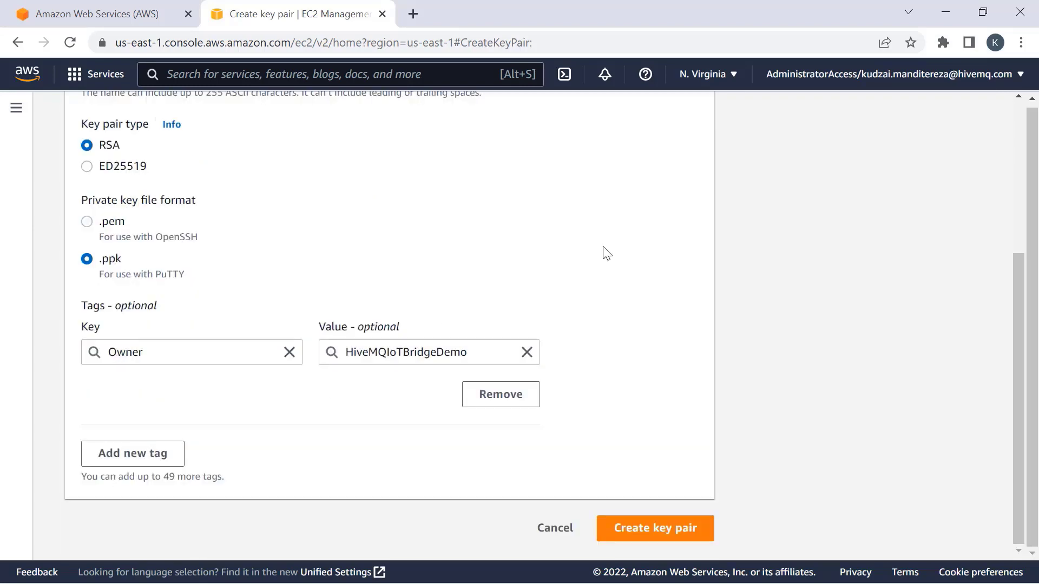
click(653, 529)
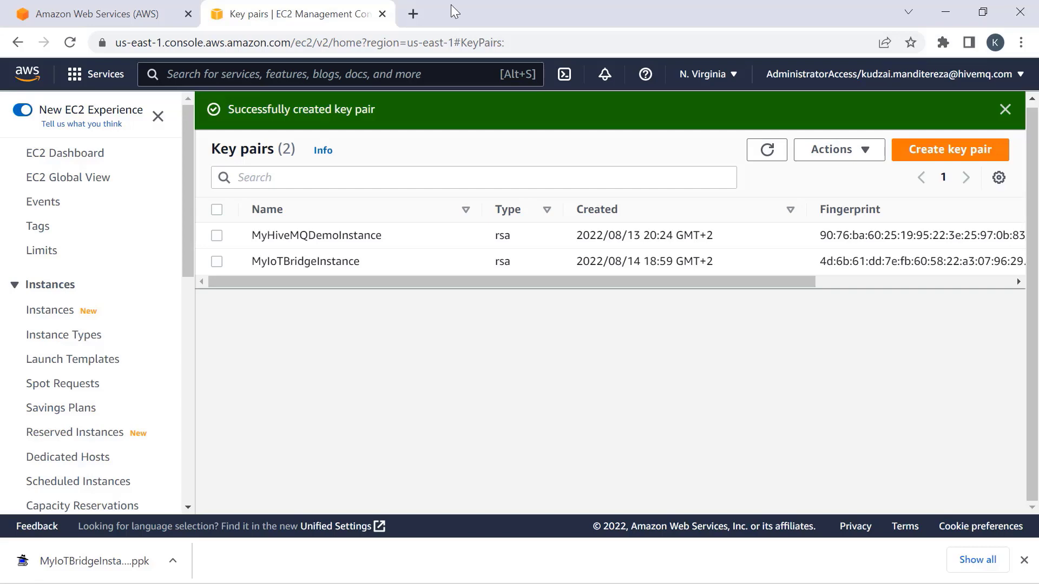
- Search AWS Marketplace in a new tab for IoT Bridge for SiteWise and open its product page
click(411, 15)
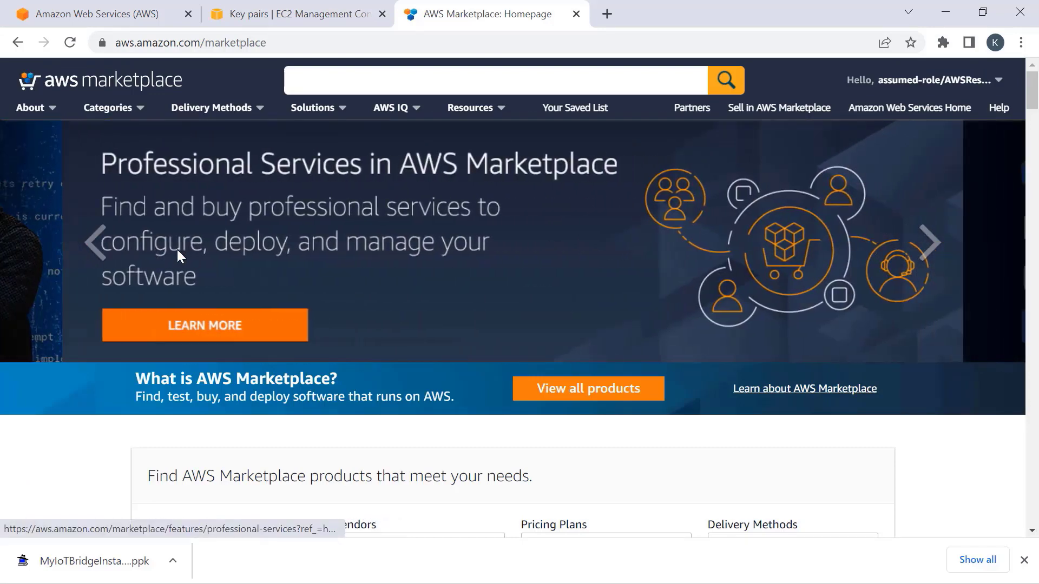
click(345, 72)
text(IoT Bridge for Sitewise)
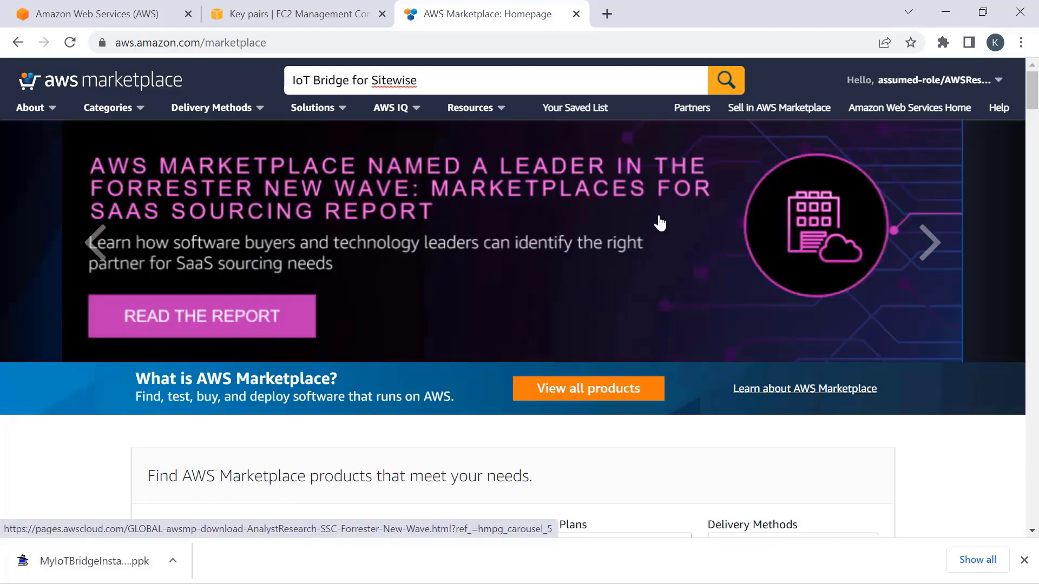
key(Return)
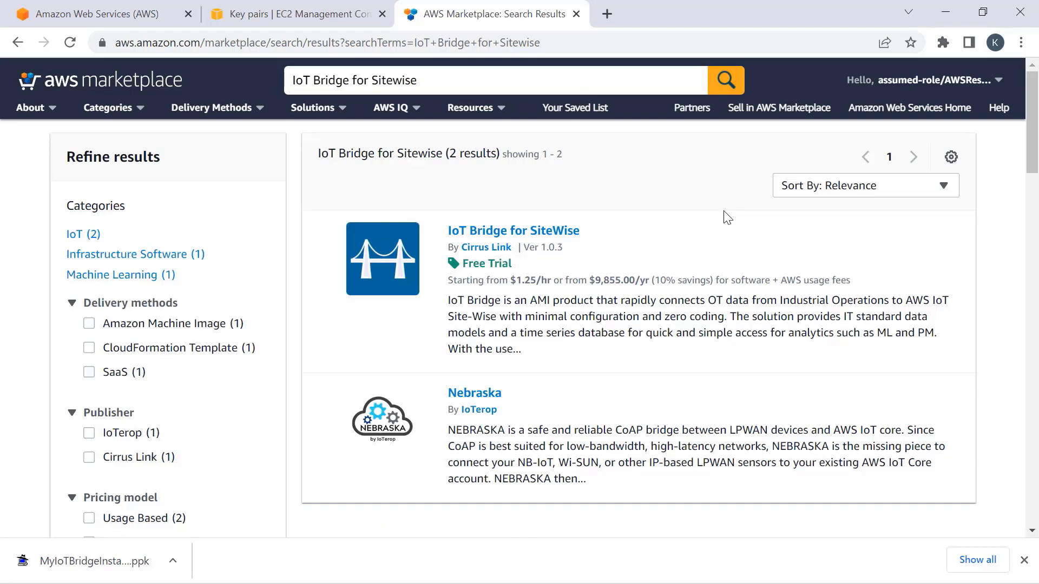
click(544, 231)
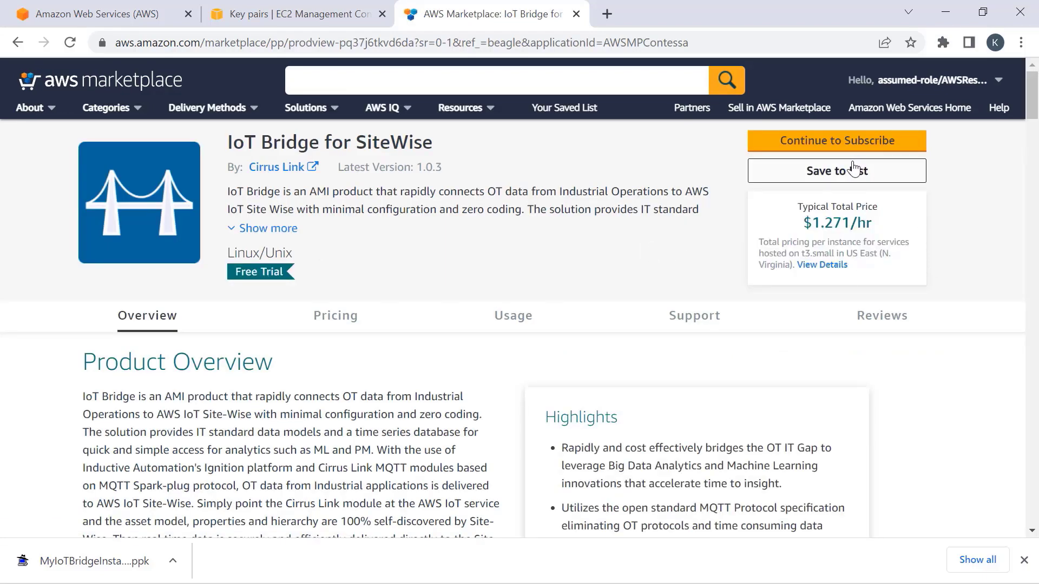
- Subscribe to IoT Bridge for SiteWise, accept its terms, and continue to configuration
click(838, 141)
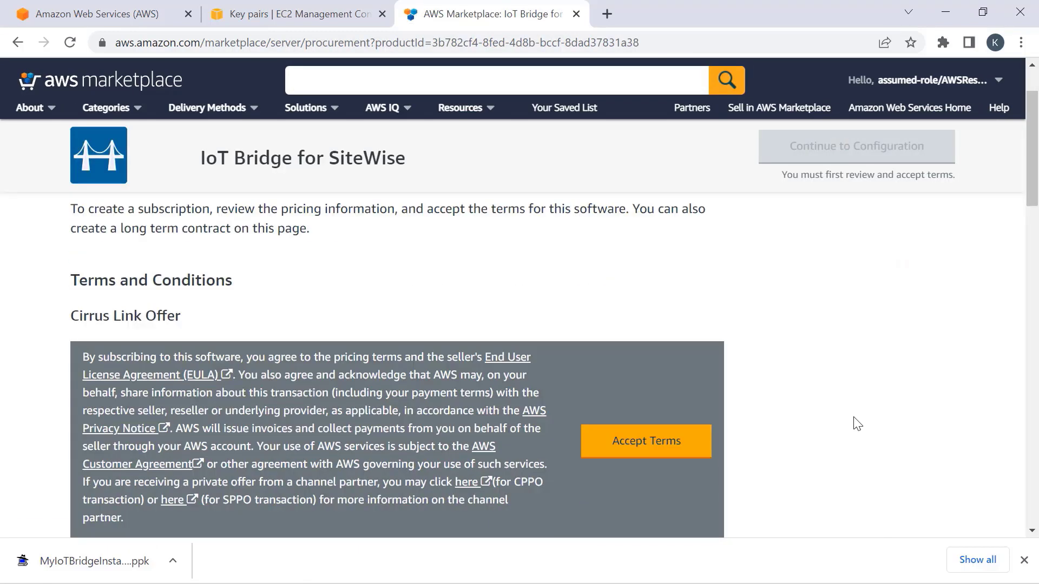
click(595, 451)
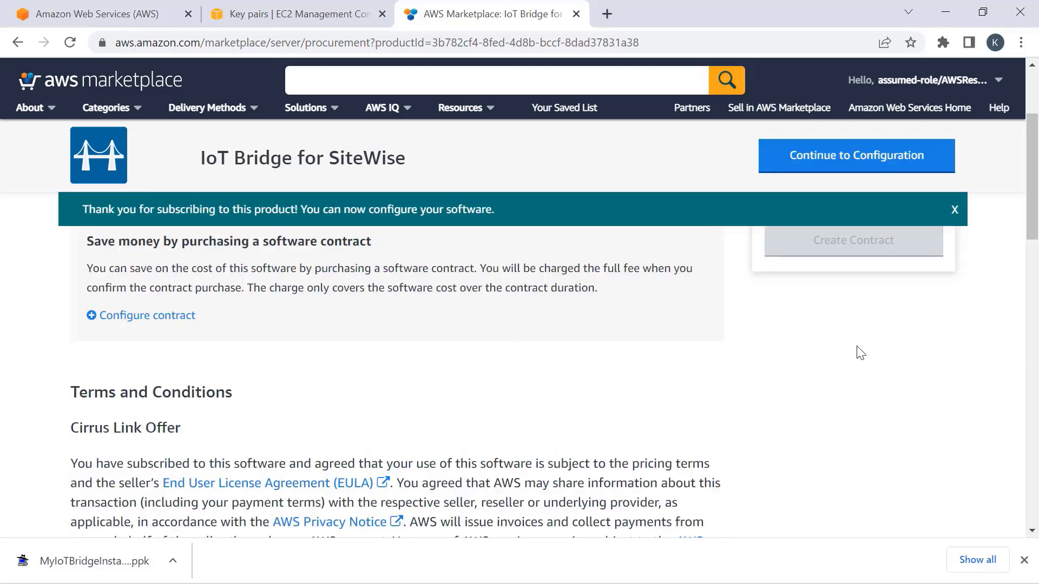
click(825, 161)
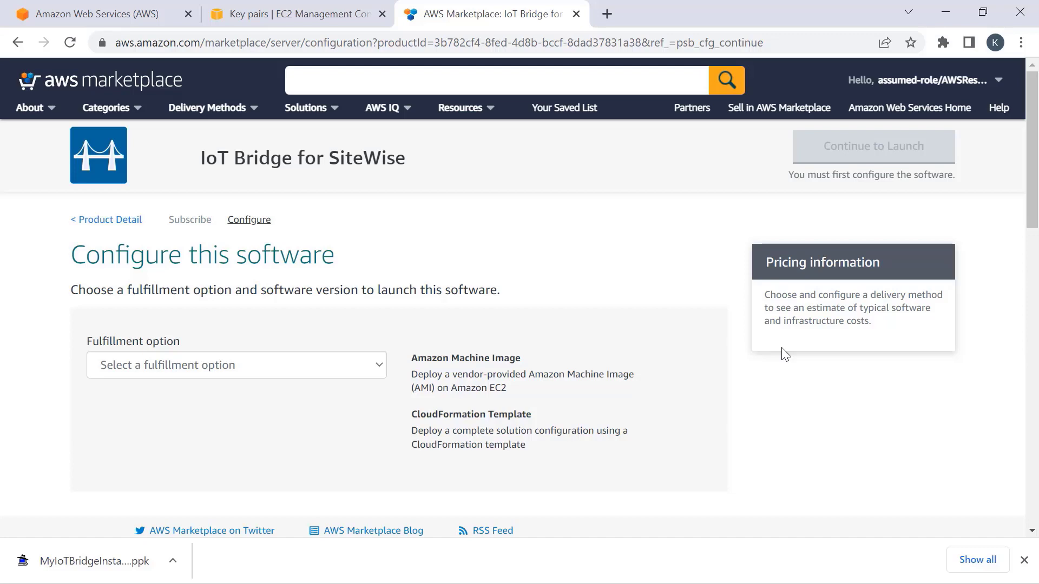
- Choose CloudFormation Template as the fulfillment option
click(360, 365)
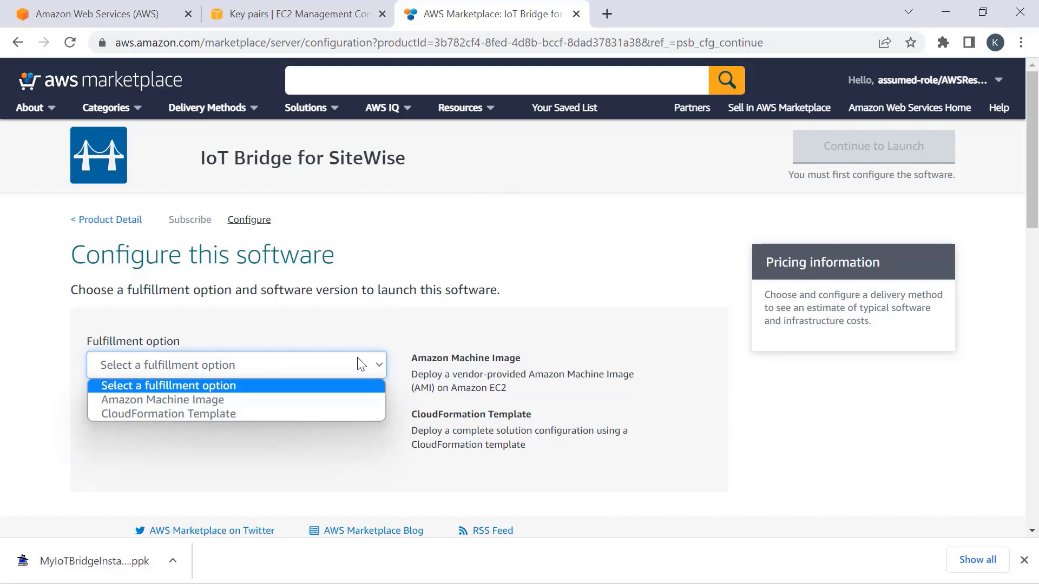
click(222, 413)
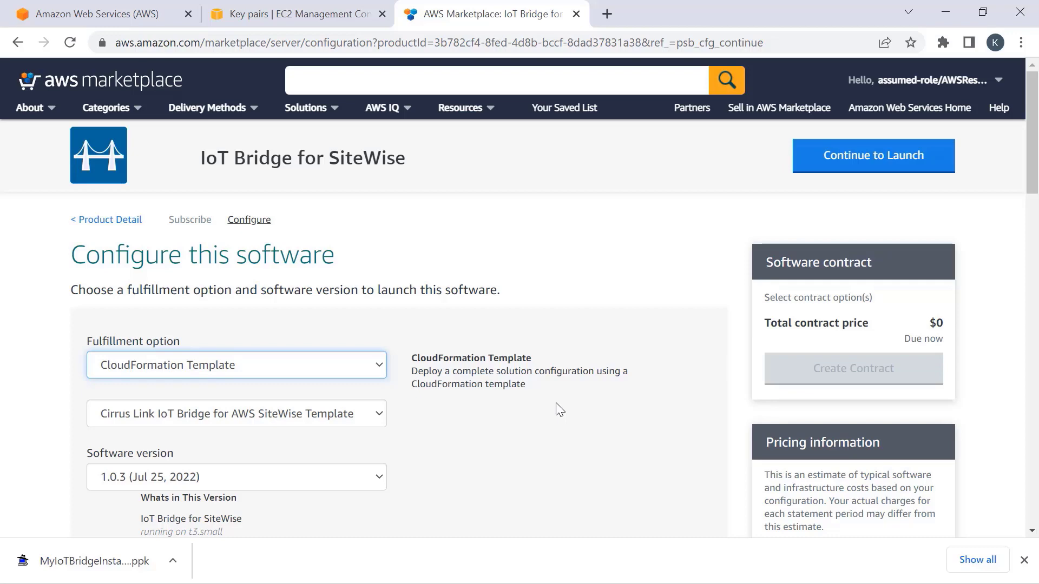
scroll(556, 405, down, 4)
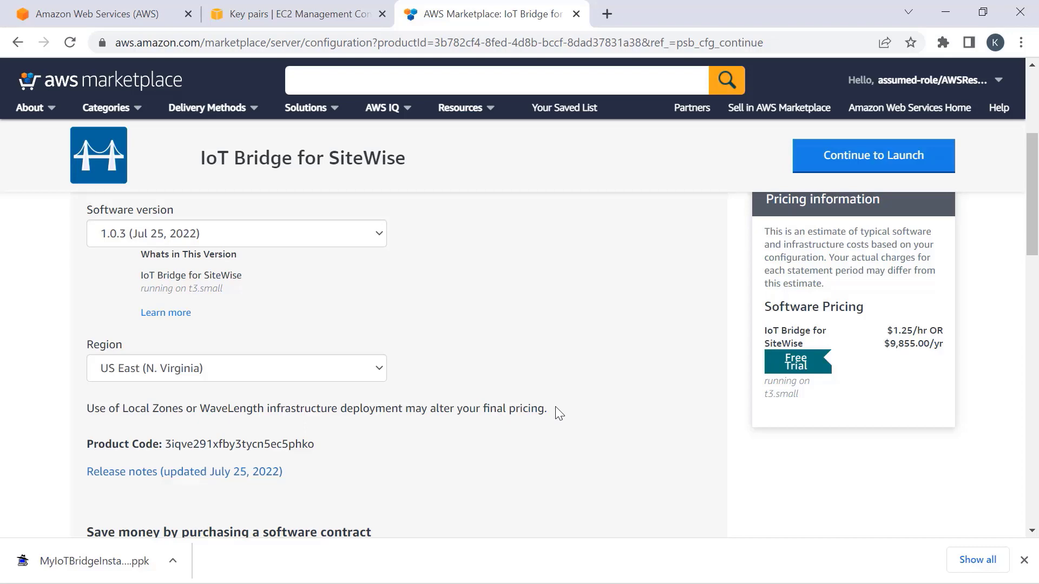
scroll(559, 414, up, 5)
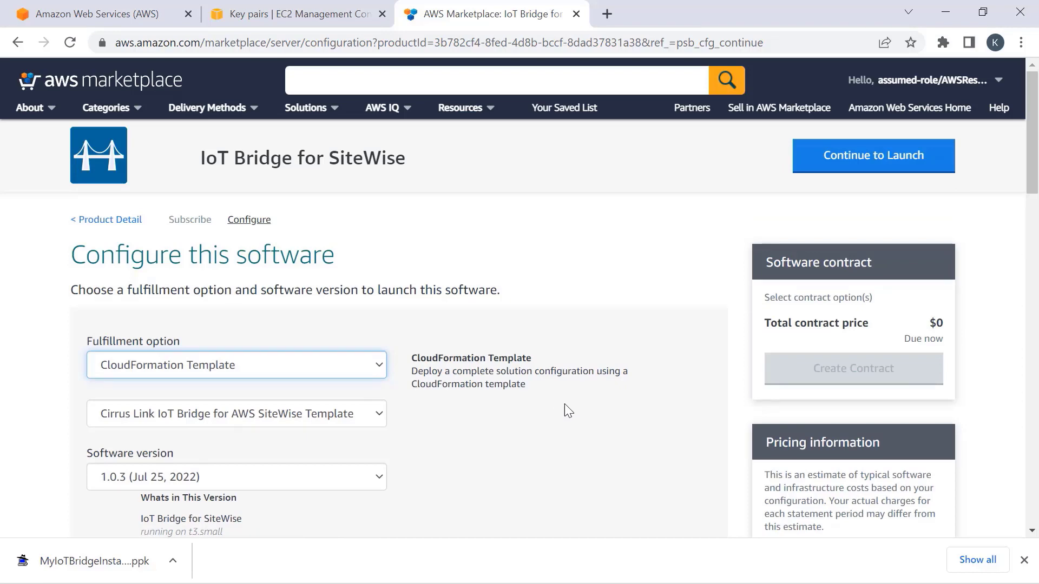
- Launch IoT Bridge for SiteWise with the Launch CloudFormation action
click(869, 169)
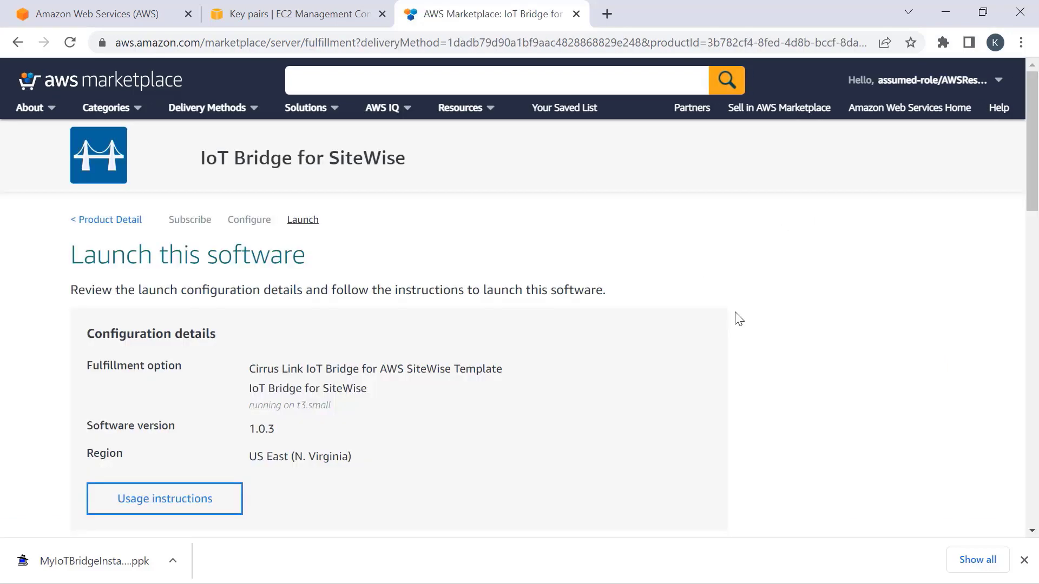
scroll(738, 319, down, 6)
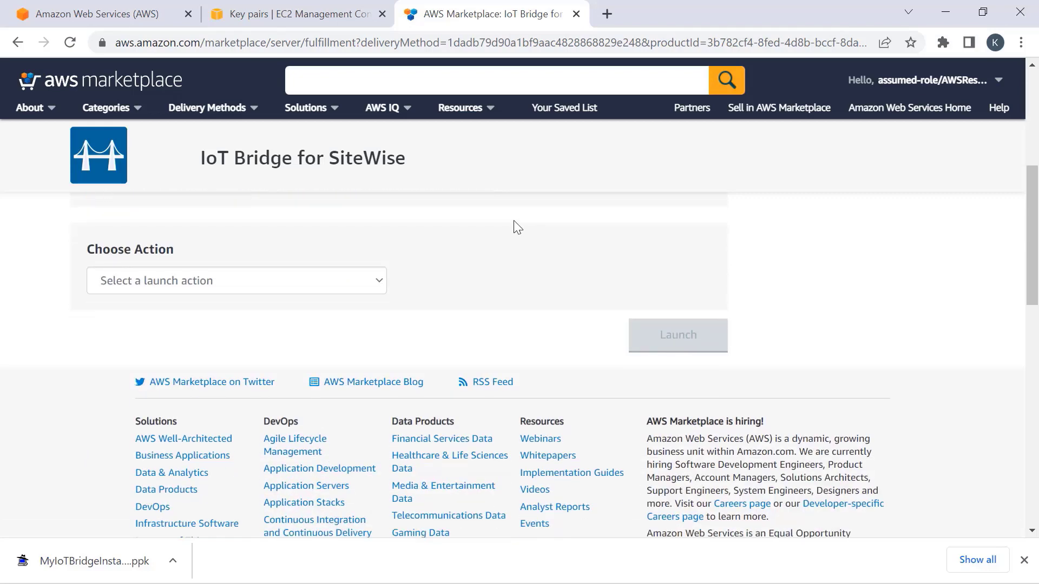
click(374, 284)
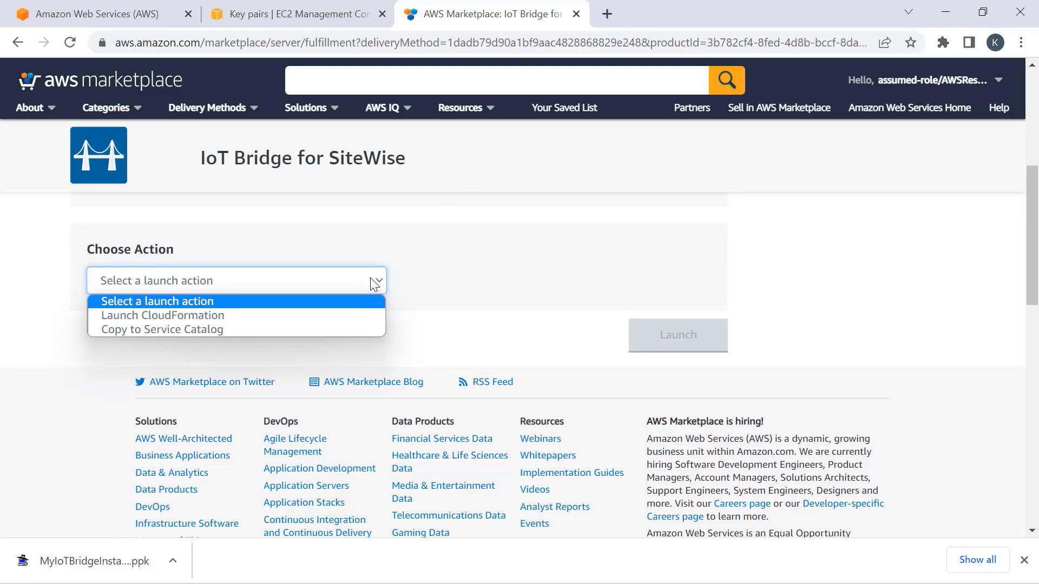
click(208, 311)
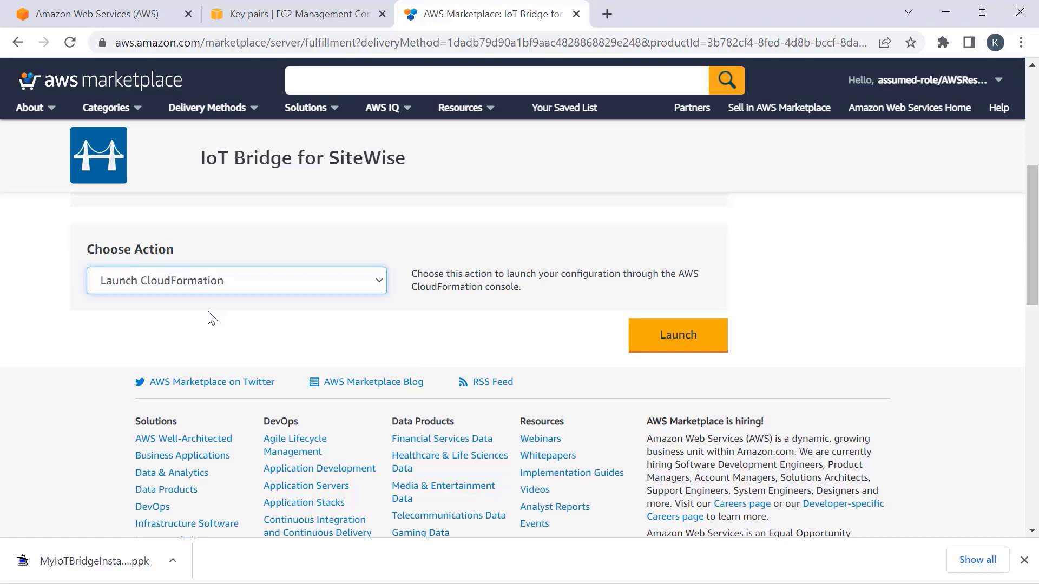
click(685, 340)
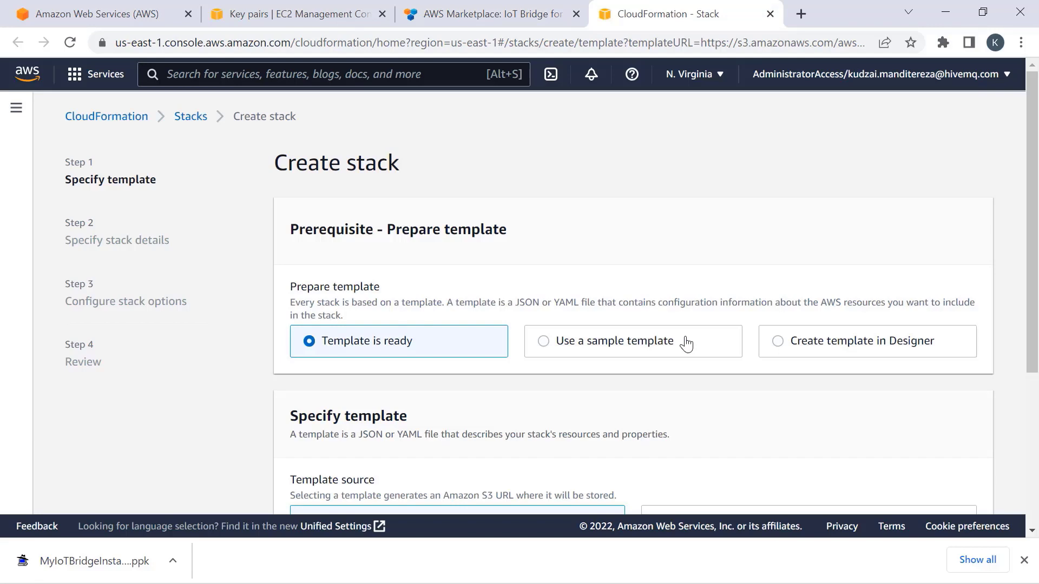
- Keep the Amazon S3 URL template and continue to the stack details
scroll(686, 344, down, 5)
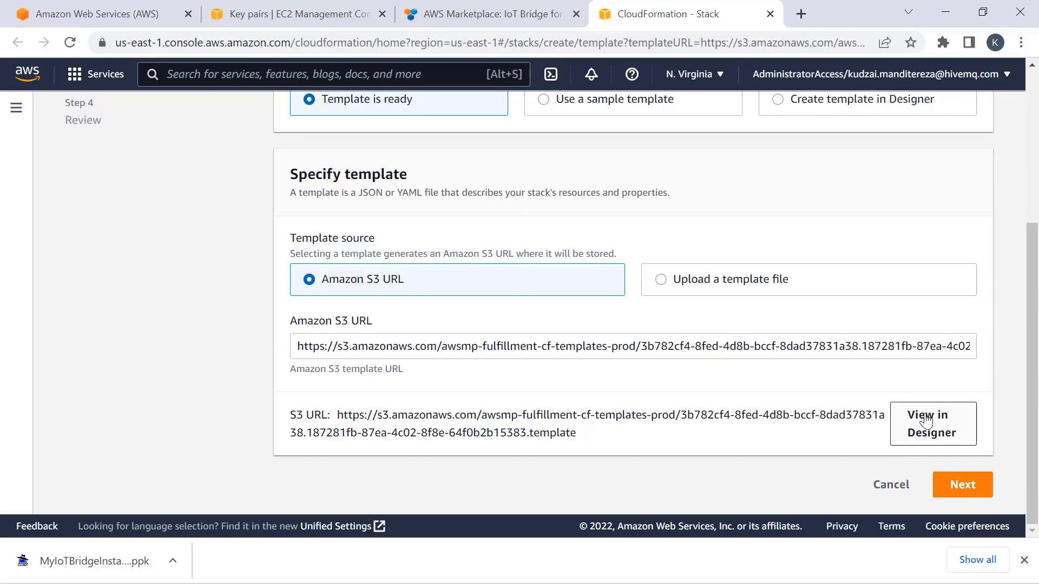
click(961, 484)
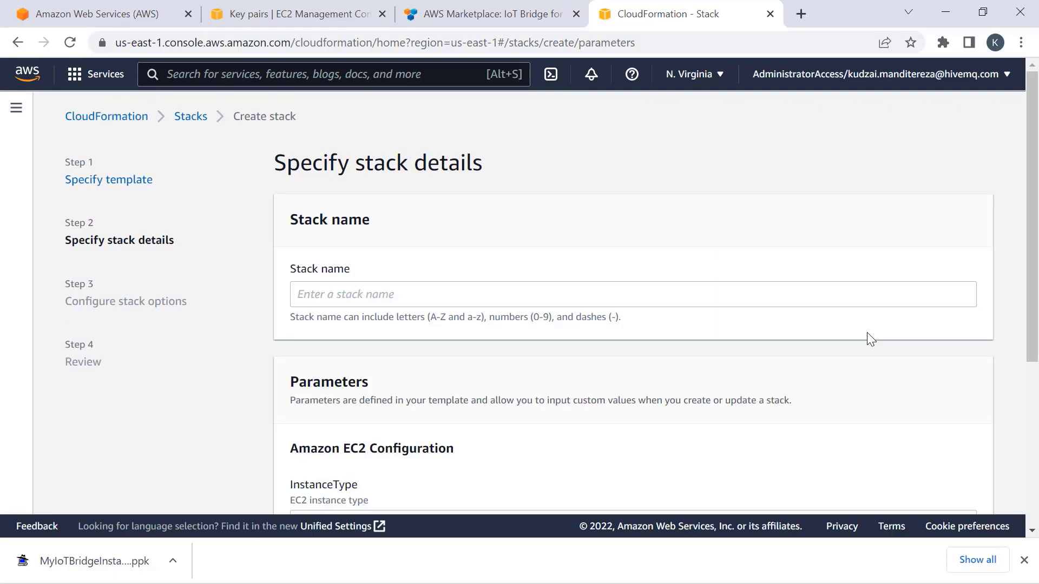
- Name the stack IoT-Bridge-AWS-Sitewise, pick key pair MyIoTBridgeInstance, and set SSHLocation to 0.0.0.0/0
click(494, 295)
text(IoT-Bridge-AWS-Sitewise)
scroll(501, 290, down, 3)
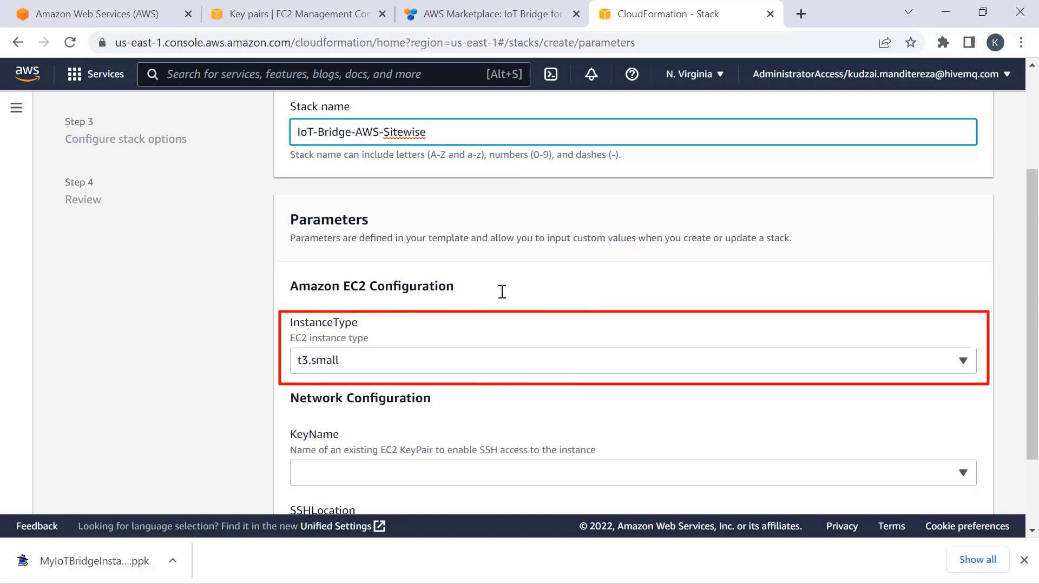
scroll(502, 292, down, 2)
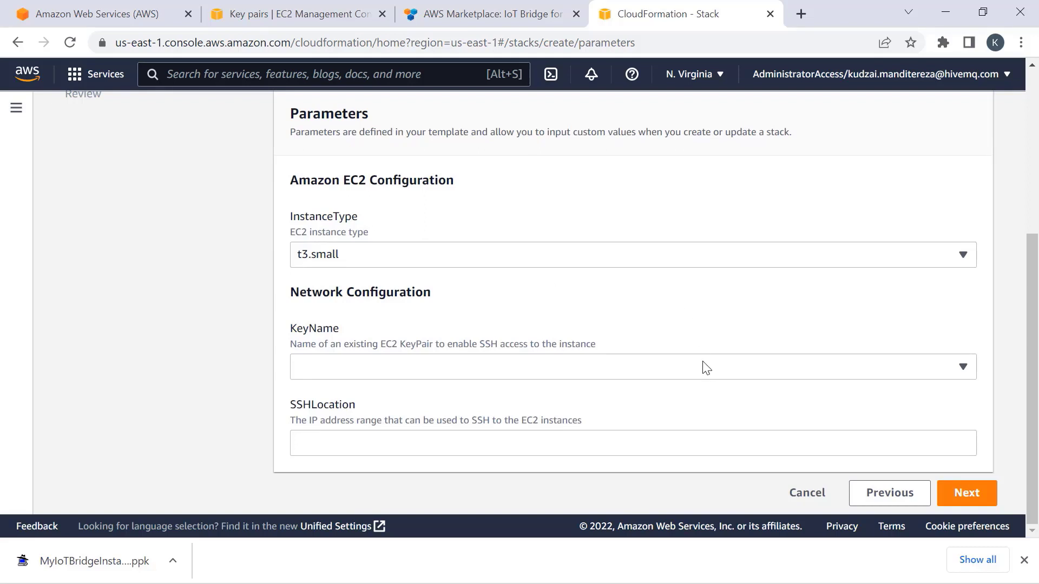
click(640, 371)
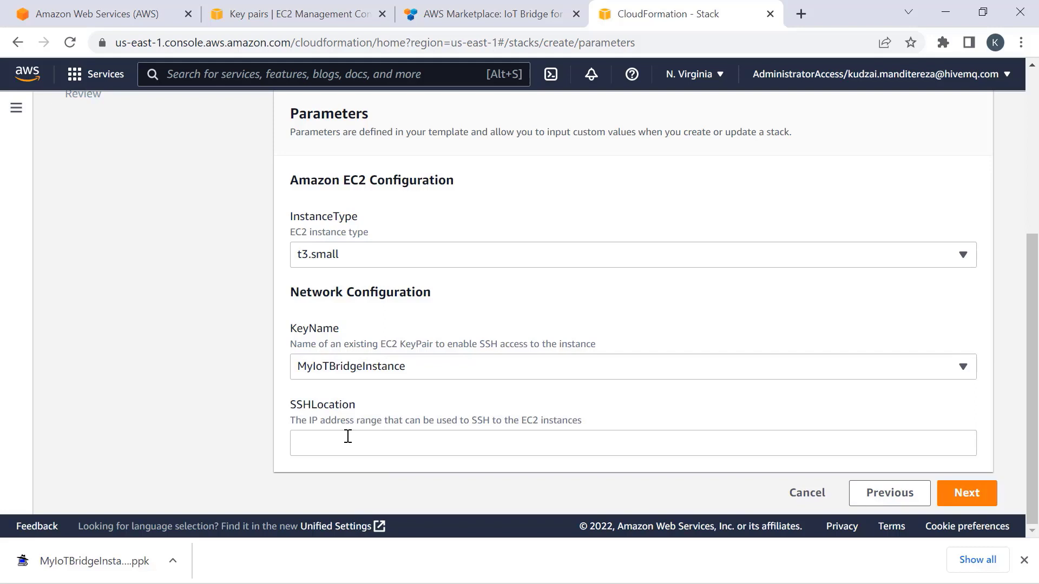
click(348, 436)
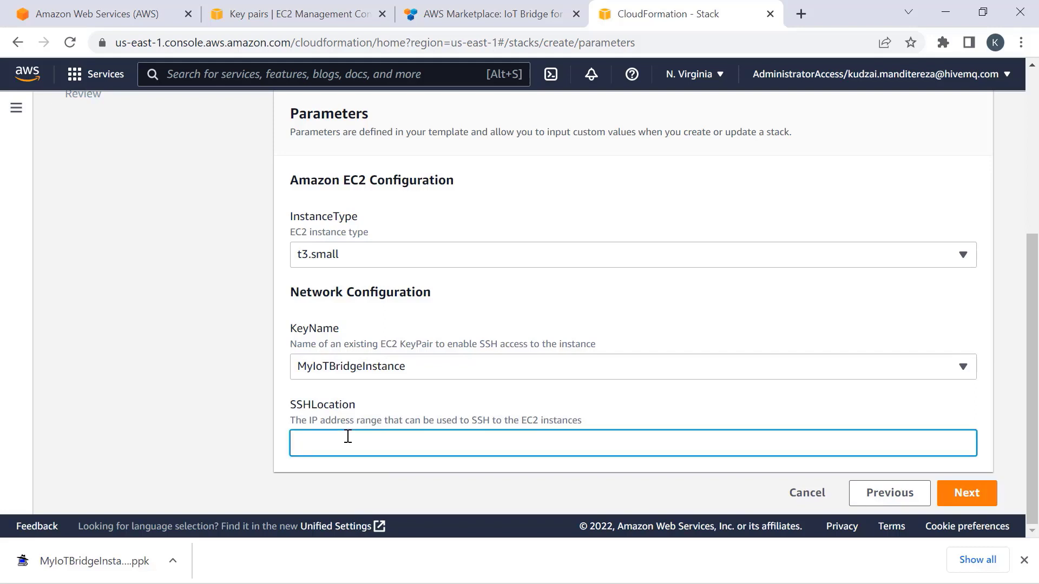
text(0.0.0.0/0)
- Leave all stack options at their defaults and advance to the Review page
click(968, 491)
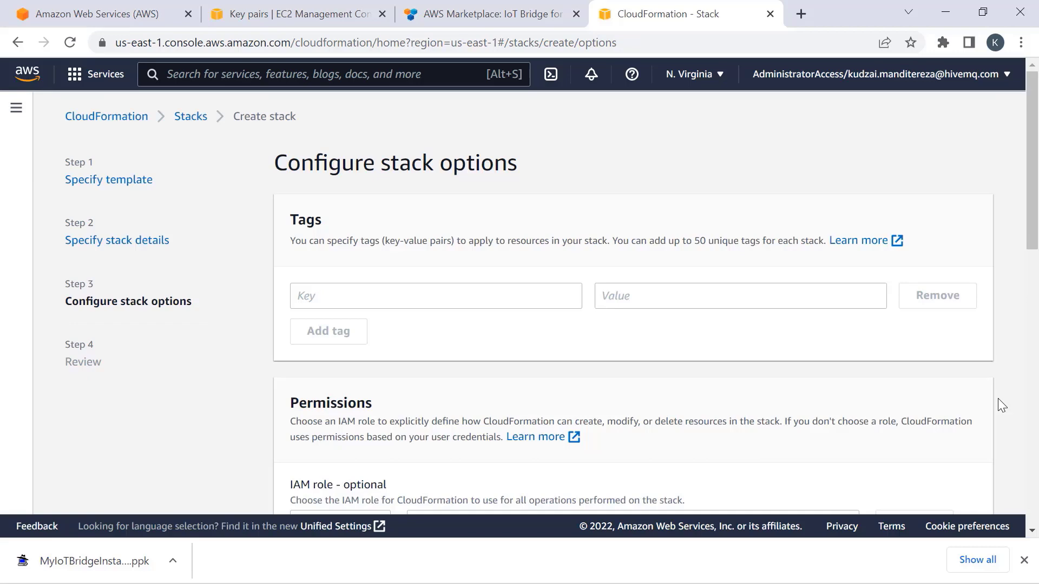
scroll(795, 362, down, 7)
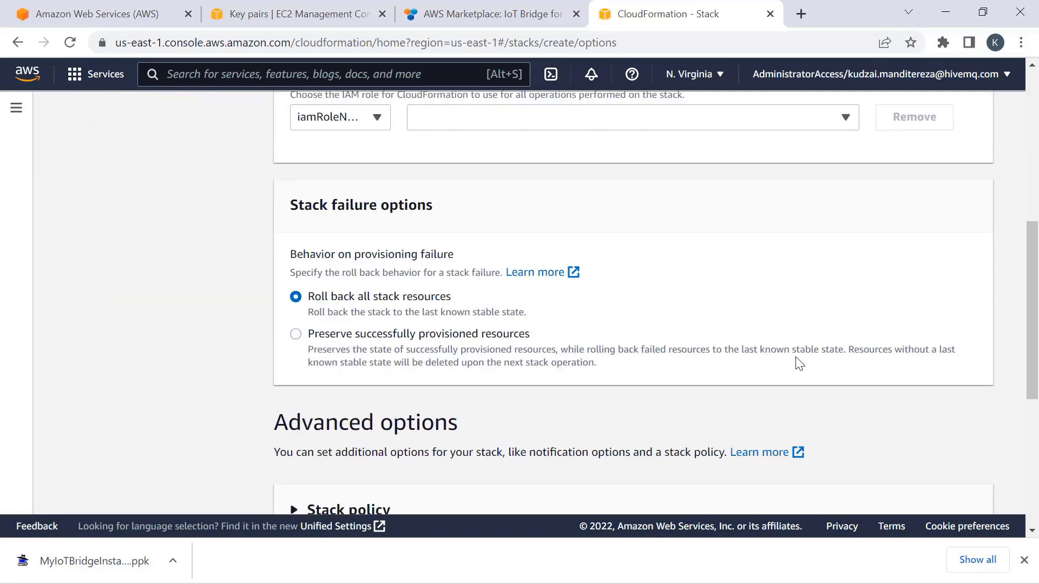
scroll(799, 362, up, 1)
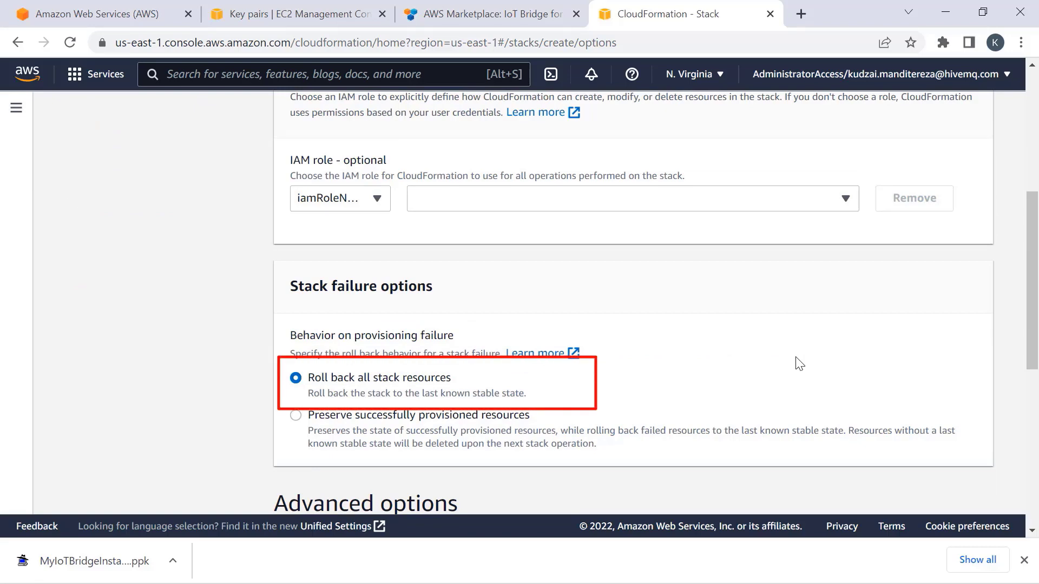
scroll(798, 363, down, 6)
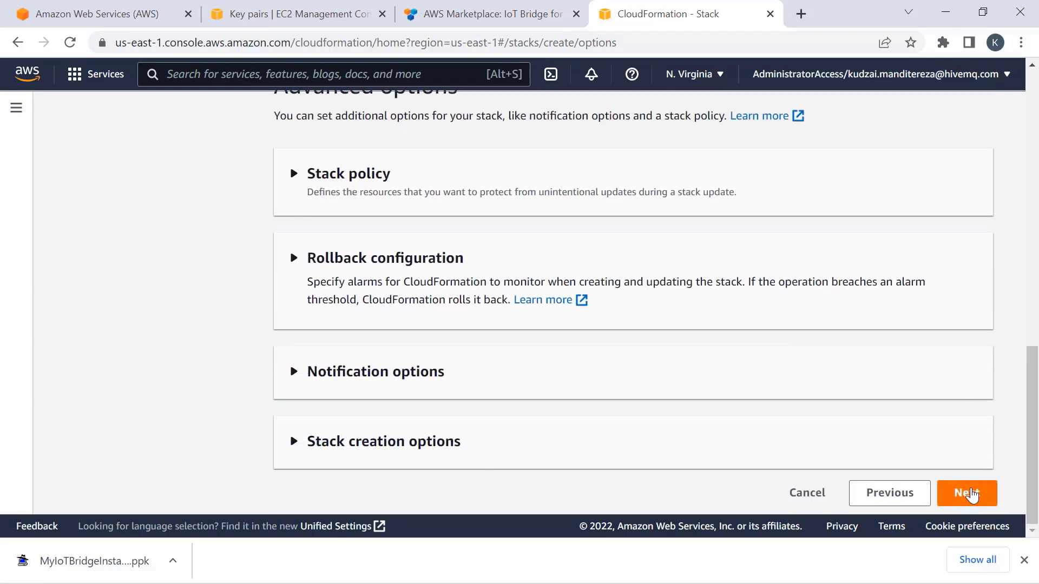
click(968, 492)
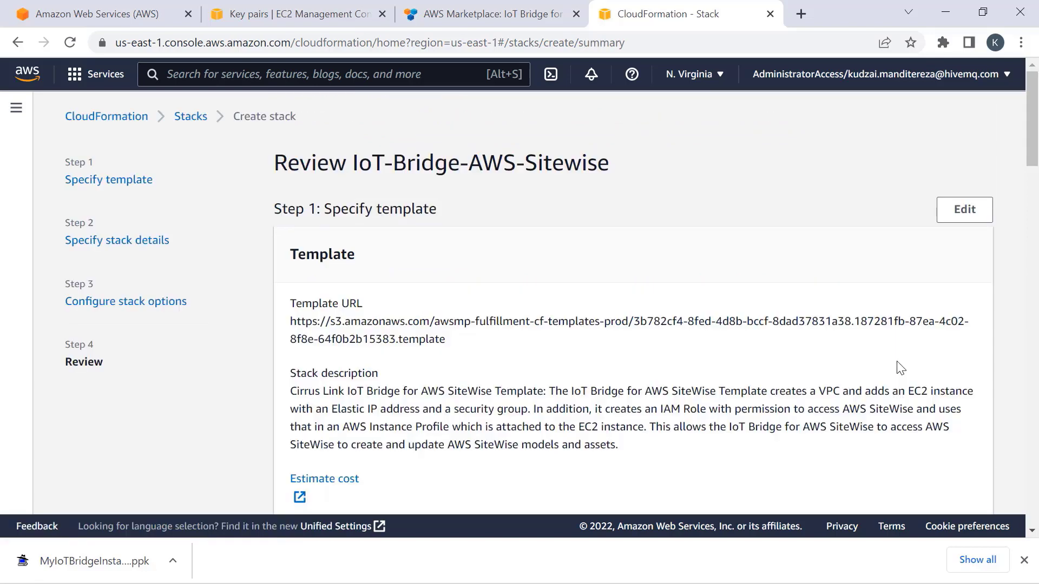
- Acknowledge IAM resource creation and create the IoT-Bridge-AWS-Sitewise stack
scroll(900, 368, down, 20)
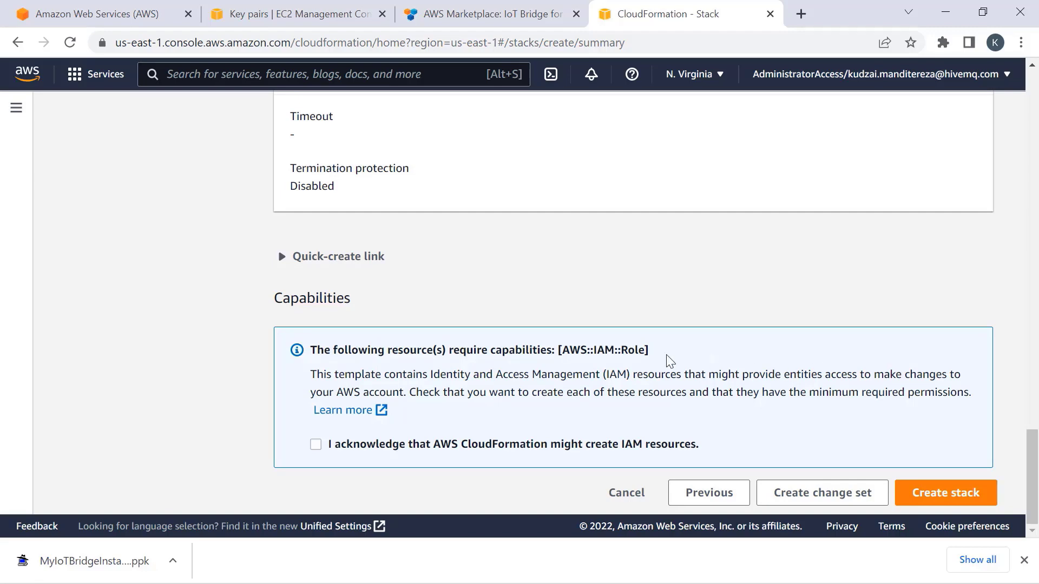
click(316, 445)
click(950, 499)
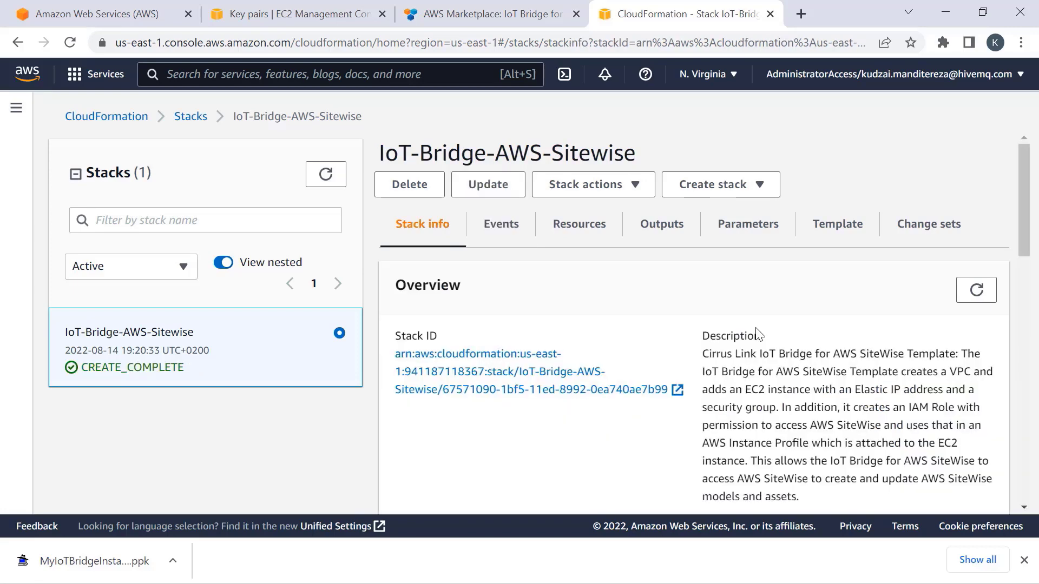
scroll(758, 334, down, 5)
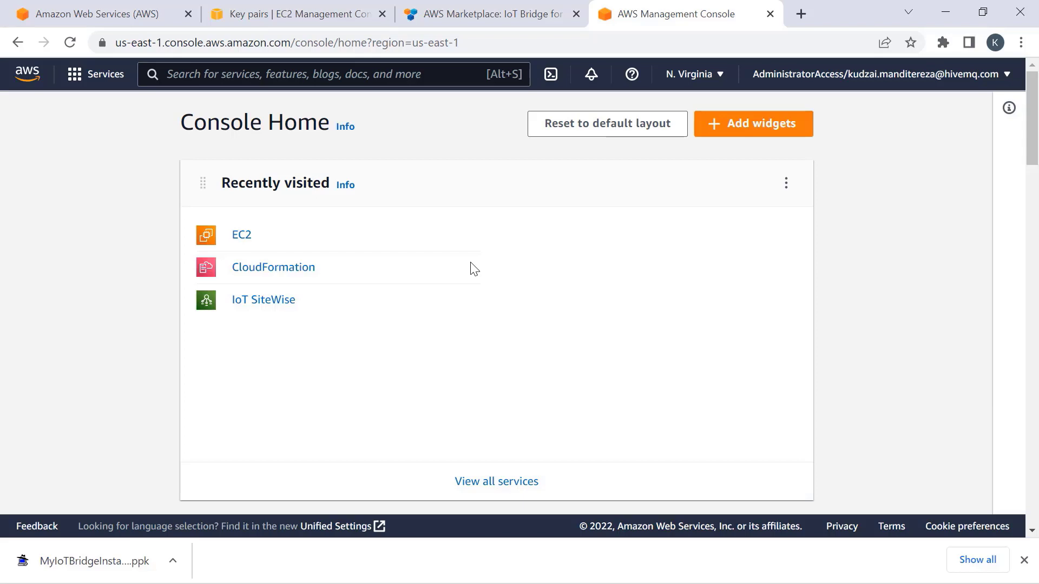
- Open the IoT Bridge instance under EC2 Instances and copy its Elastic IP 52.1.196.209
click(241, 244)
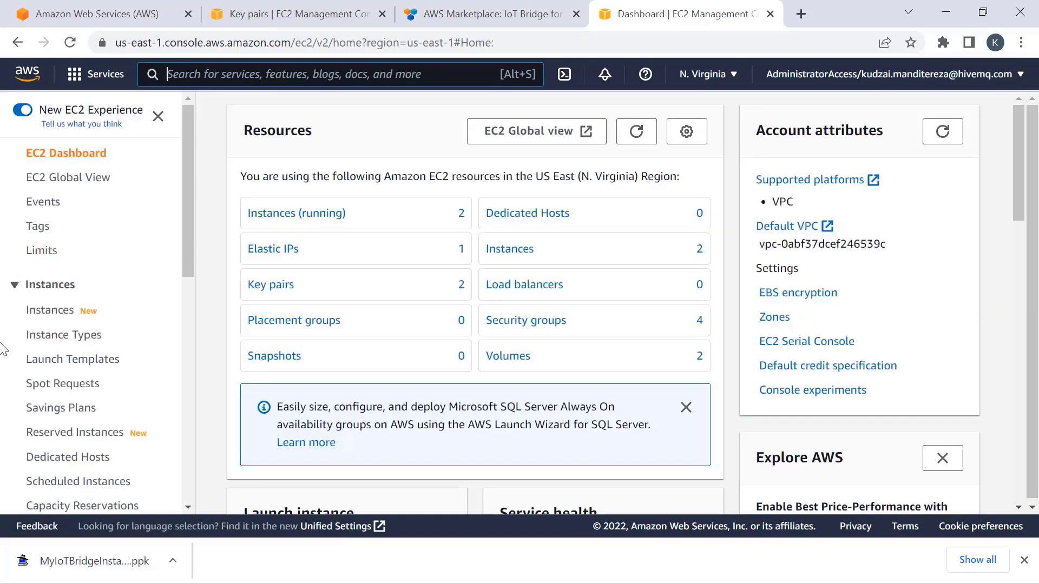
click(71, 311)
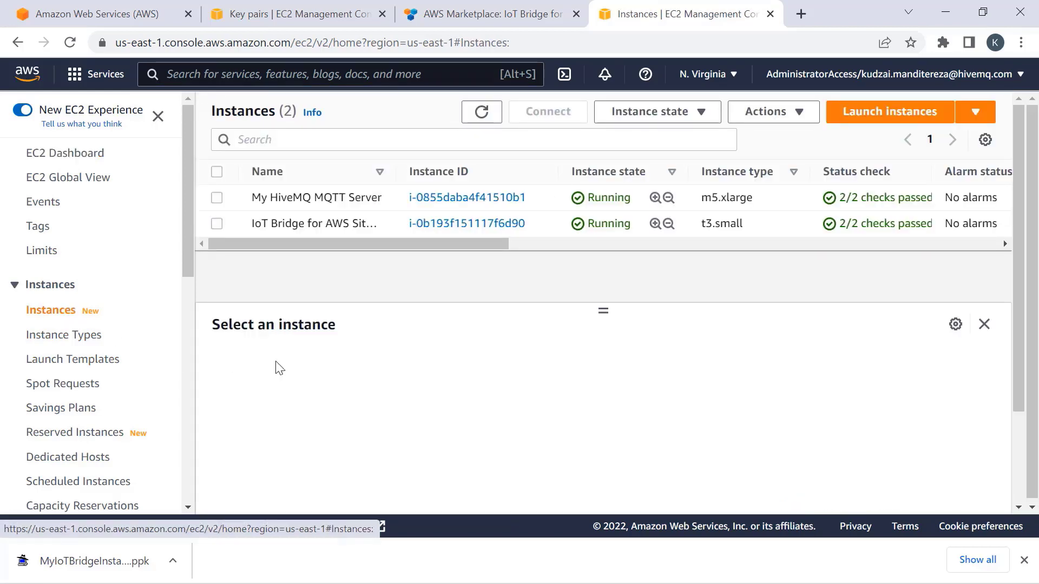
click(463, 226)
scroll(886, 290, down, 2)
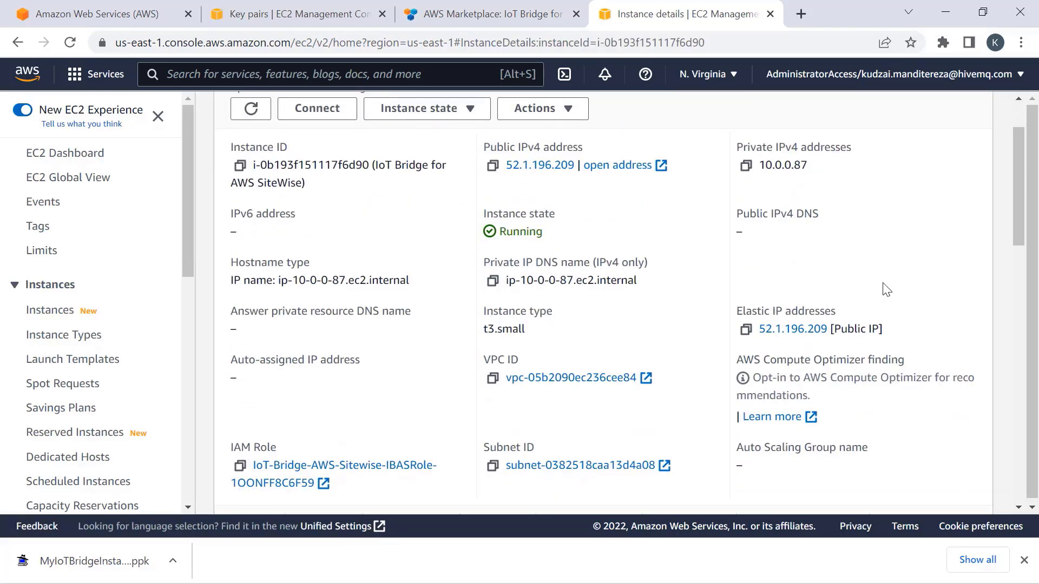
click(748, 329)
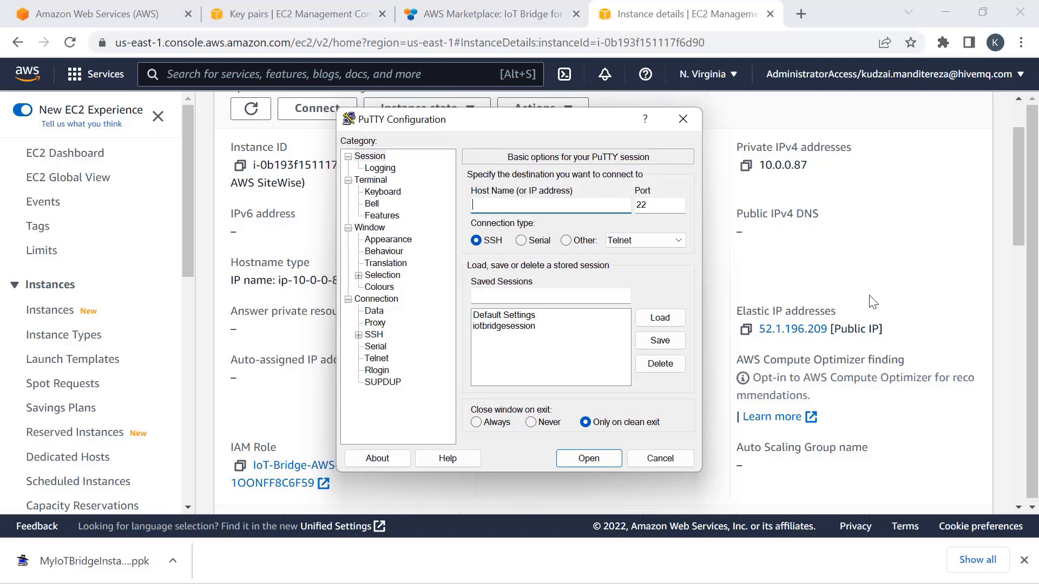
text(ubuntu@)
key(ctrl+v)
click(358, 335)
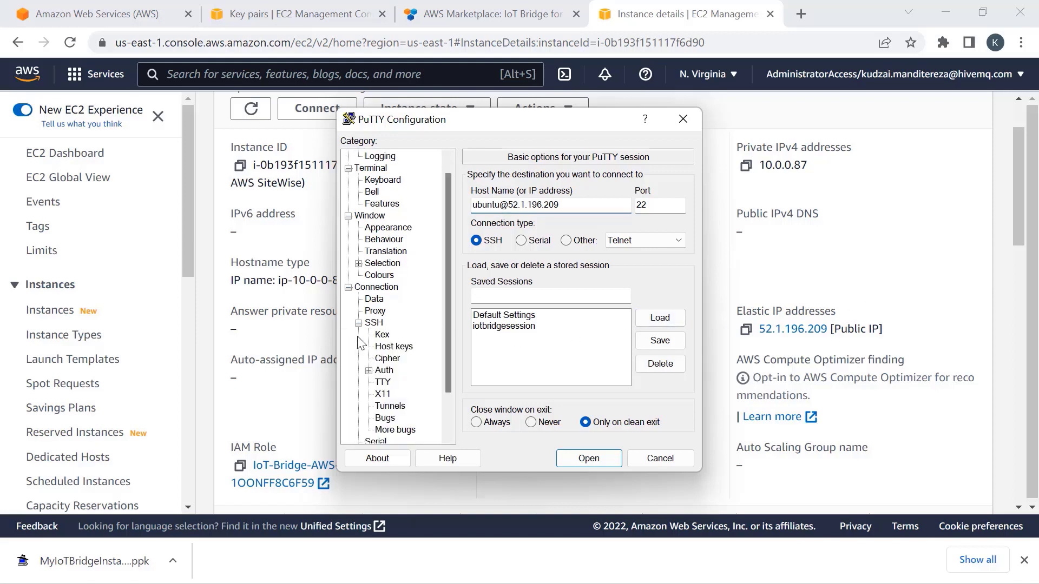
click(384, 370)
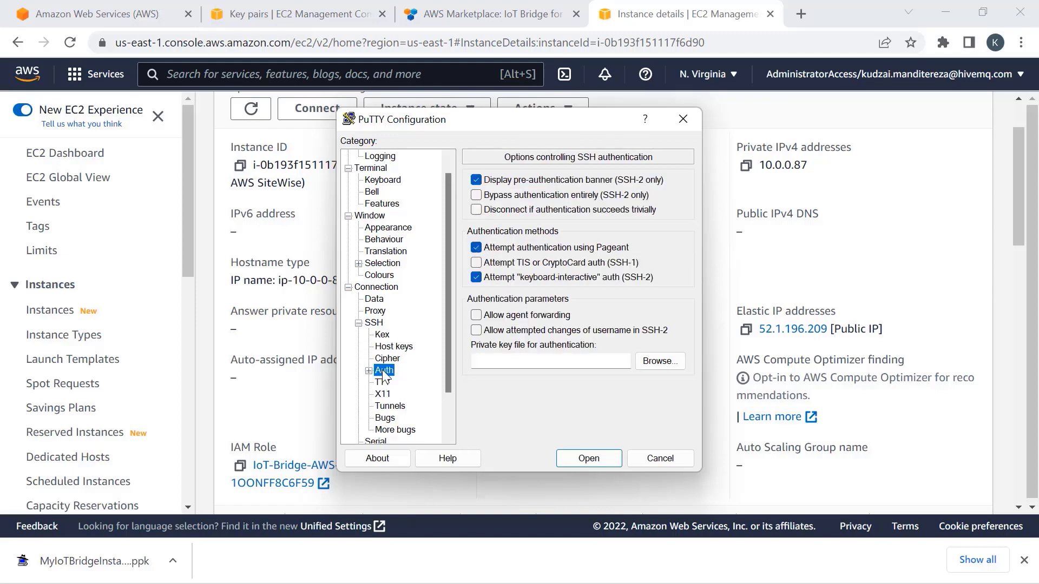
click(657, 361)
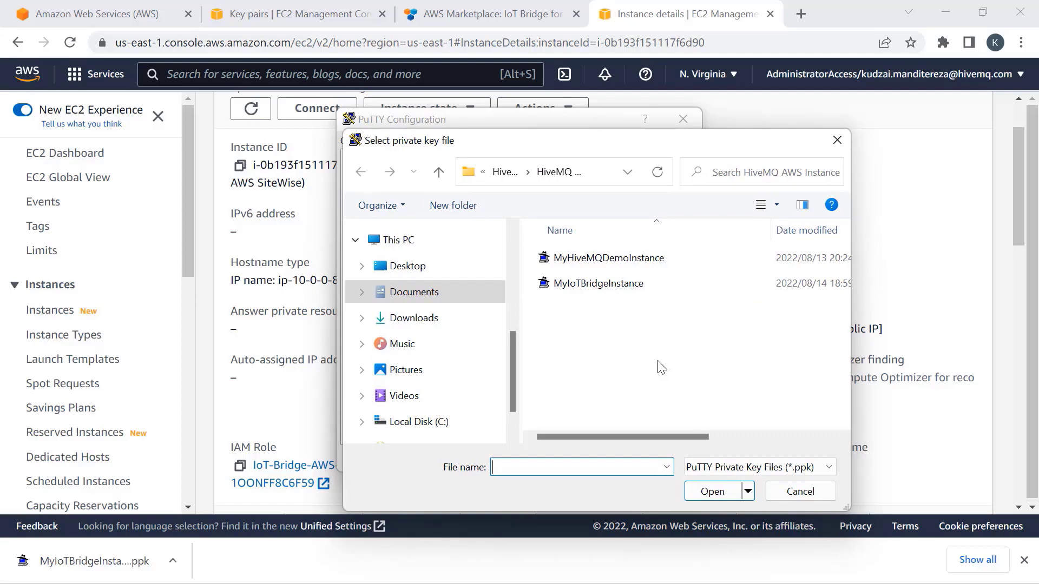
click(592, 286)
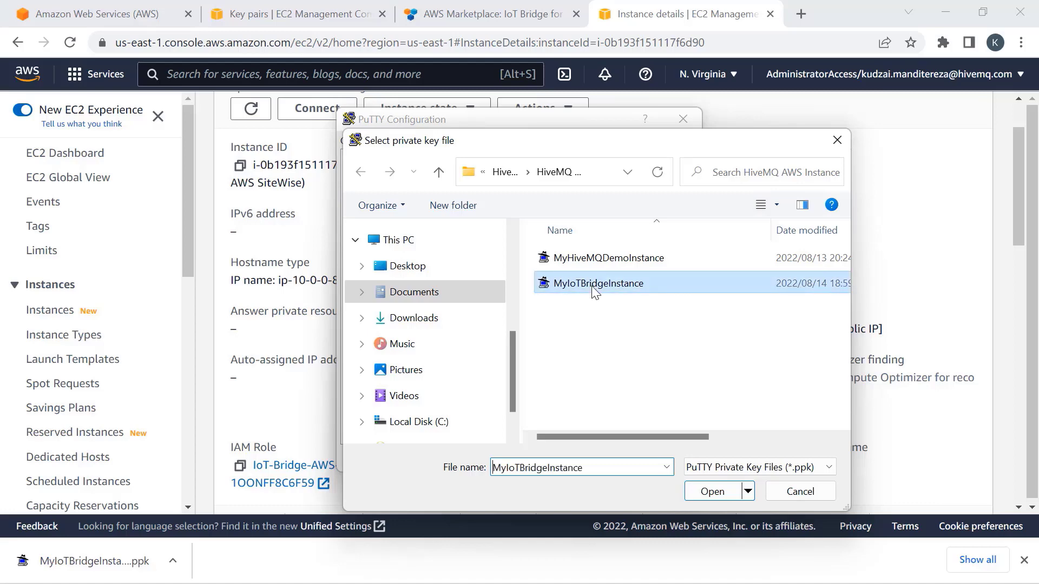
click(709, 491)
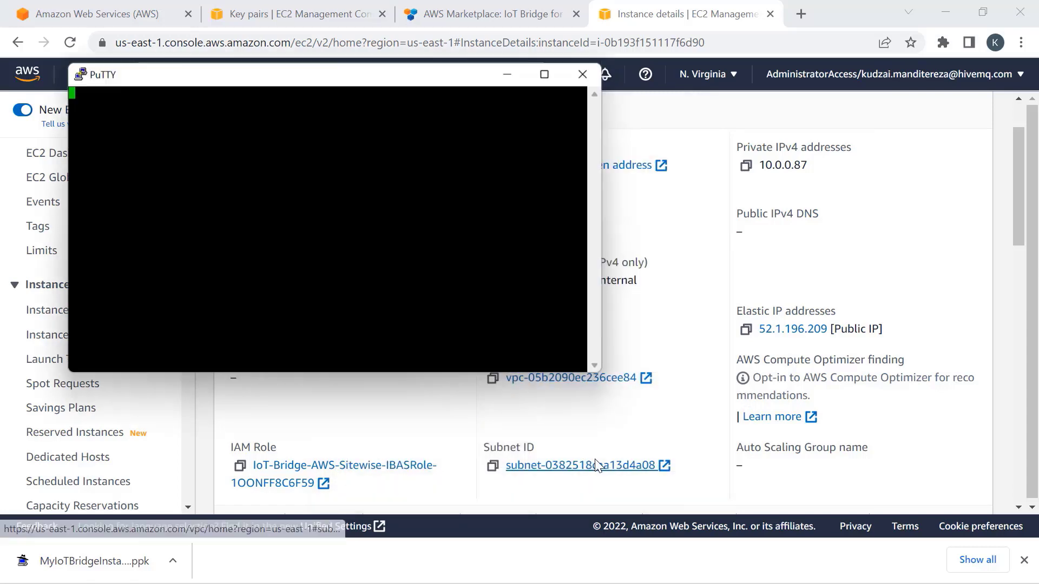
click(588, 458)
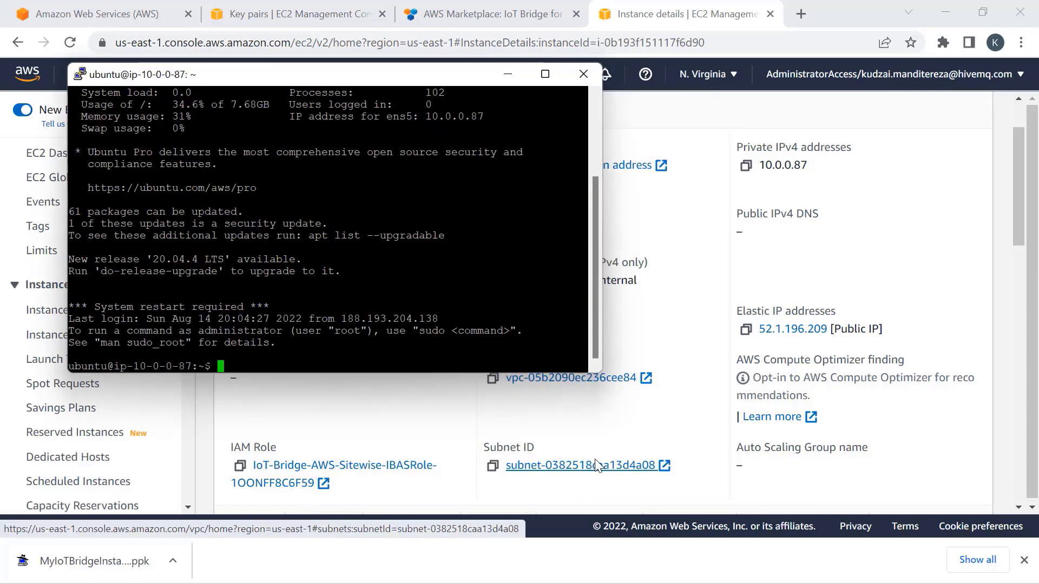
- Maximize the terminal window and clear the screen
click(544, 73)
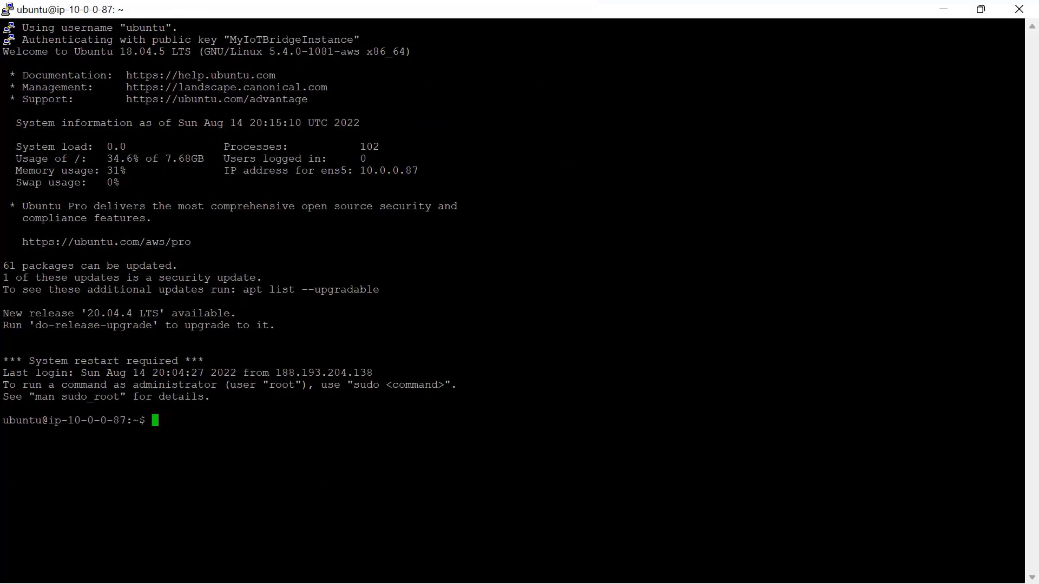
text(clear)
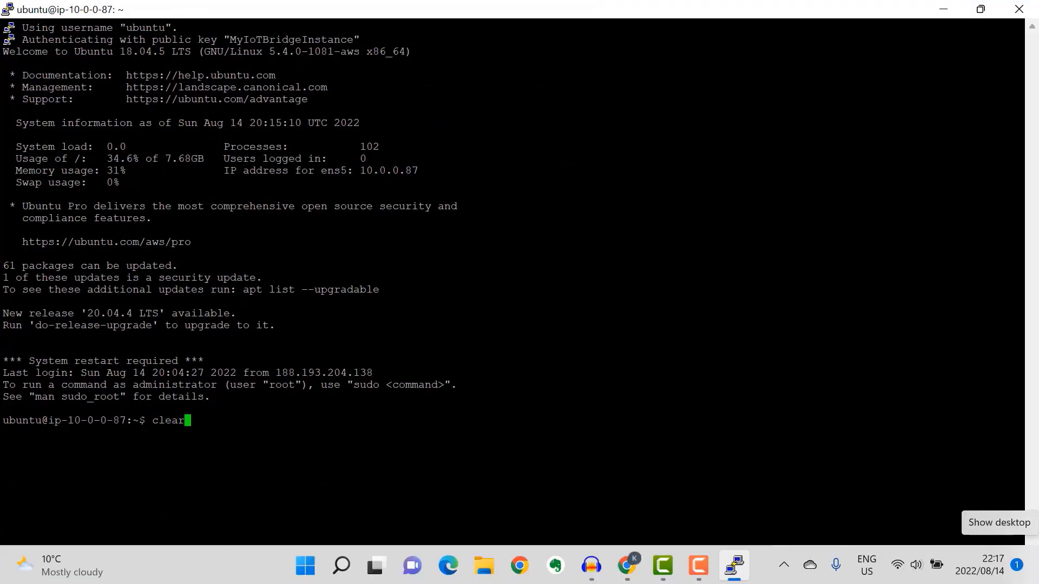
key(Return)
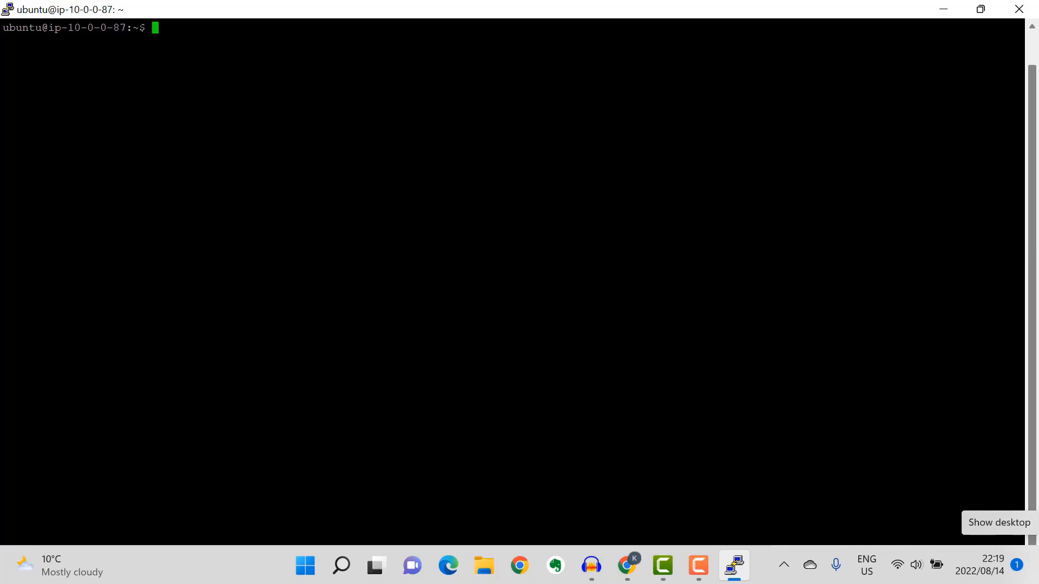
- Navigate to /opt/ibas/conf, listing each folder, and open ibas.properties with sudo nano
text(cd /opt)
key(Return)
text(dir)
key(Return)
text(cd ibas)
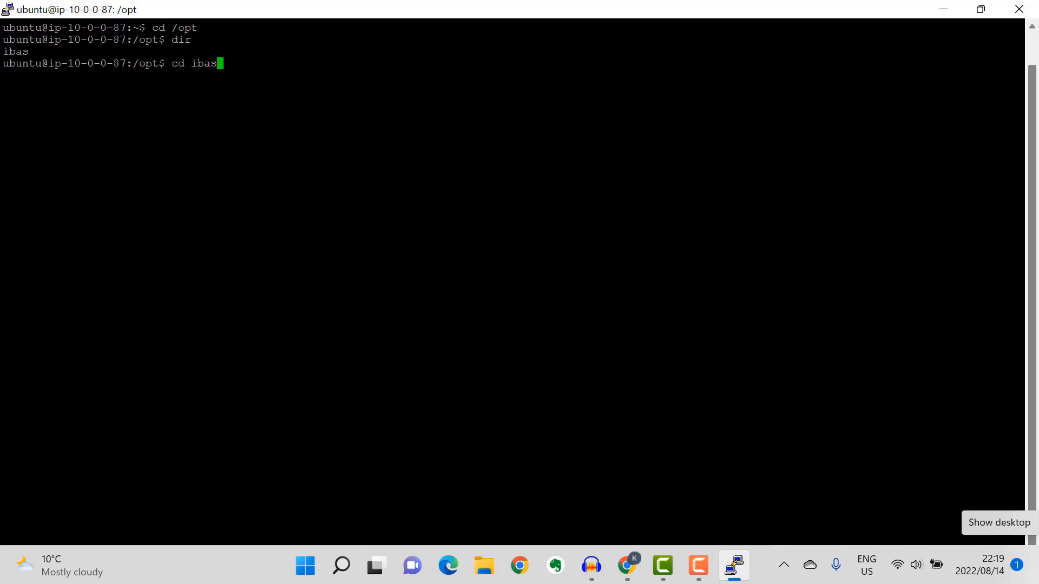
key(Return)
text(dir)
key(Return)
text(cd conf)
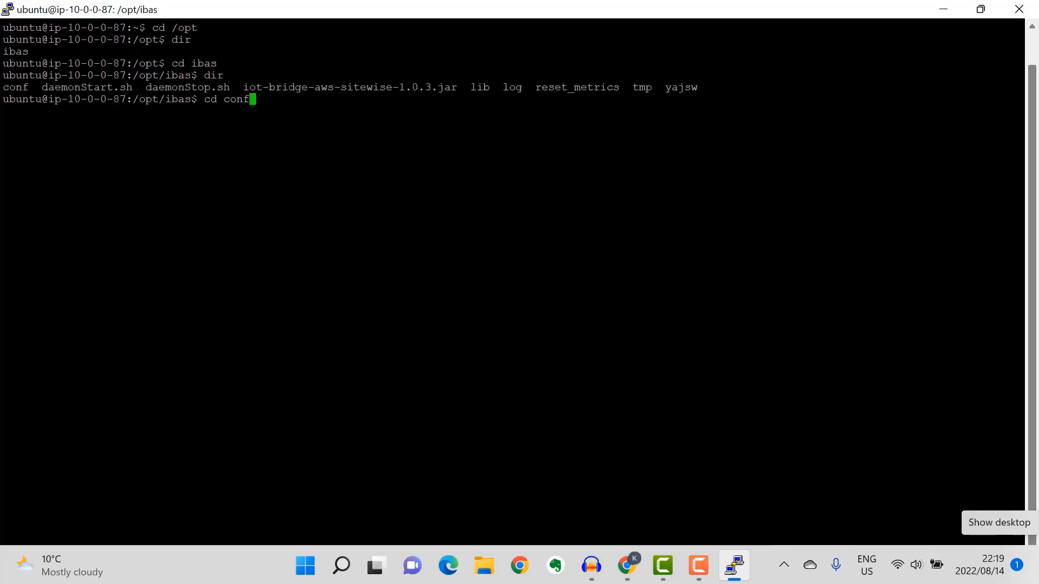
key(Return)
text(dir)
key(Return)
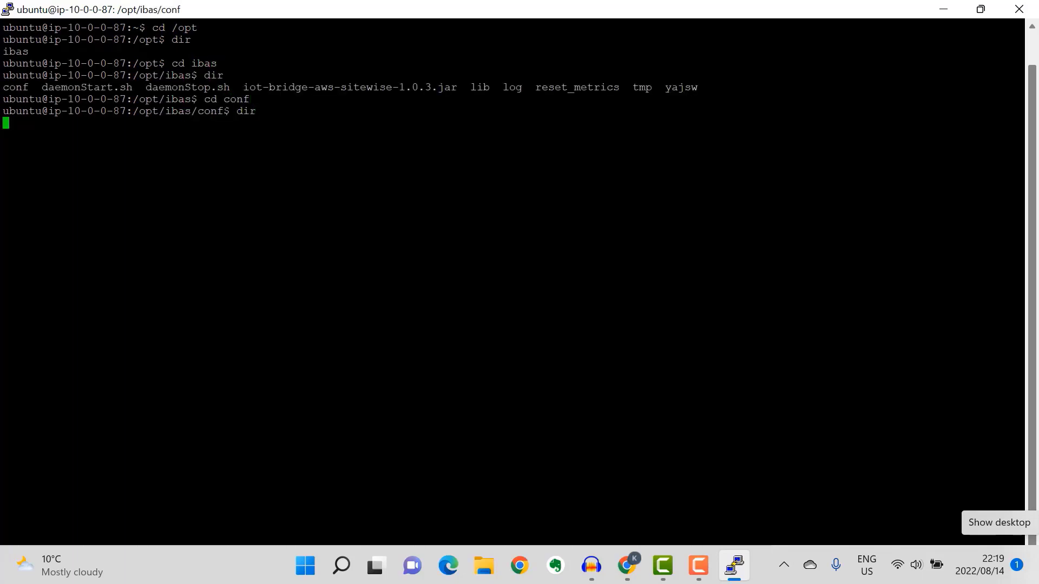
text(sudo nano ibas.properties)
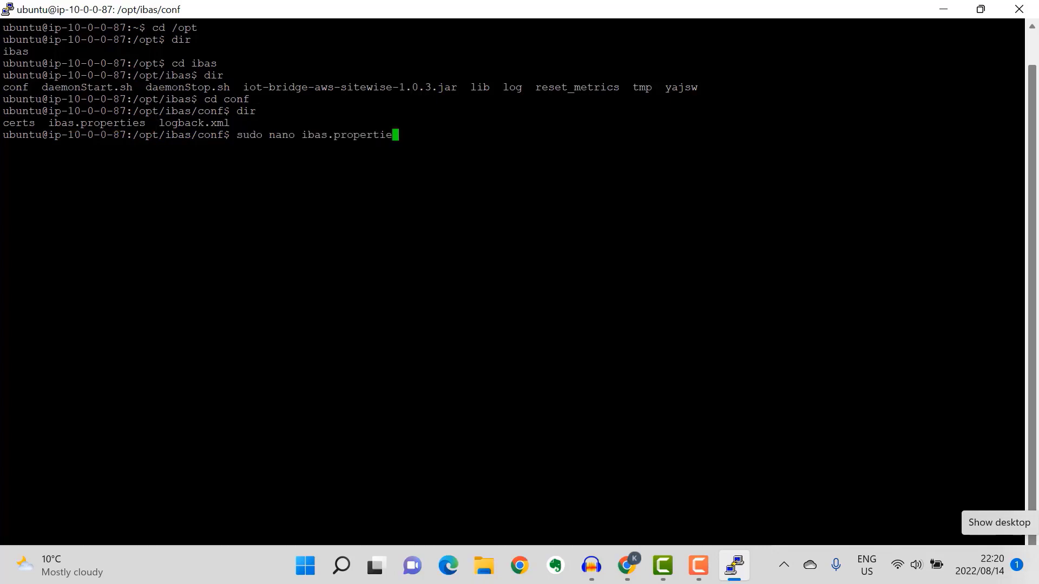
key(Return)
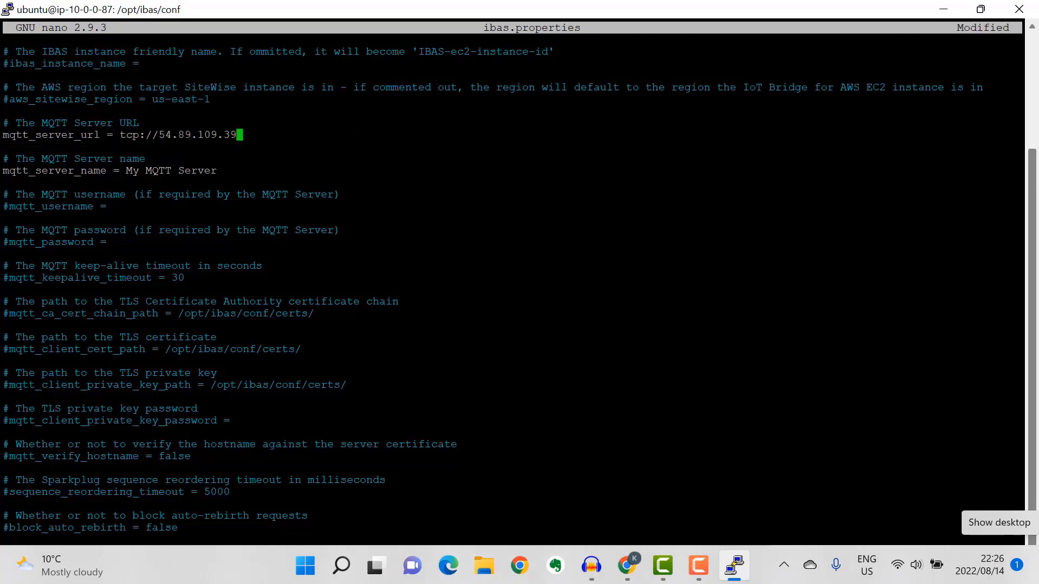
- Point mqtt_server_url to tcp://54.89.109.39:1883, rename the server to My HiveMQ MQTT Server, and exit nano
text(://54.89.109.39:1883)
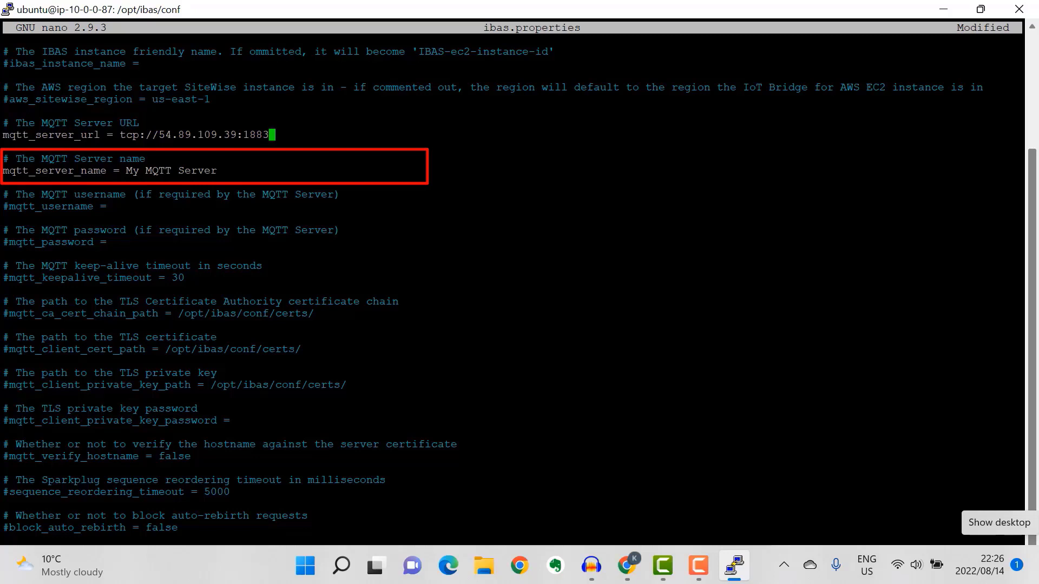
click(145, 170)
text(HiveMQ )
text(MQ)
key(End)
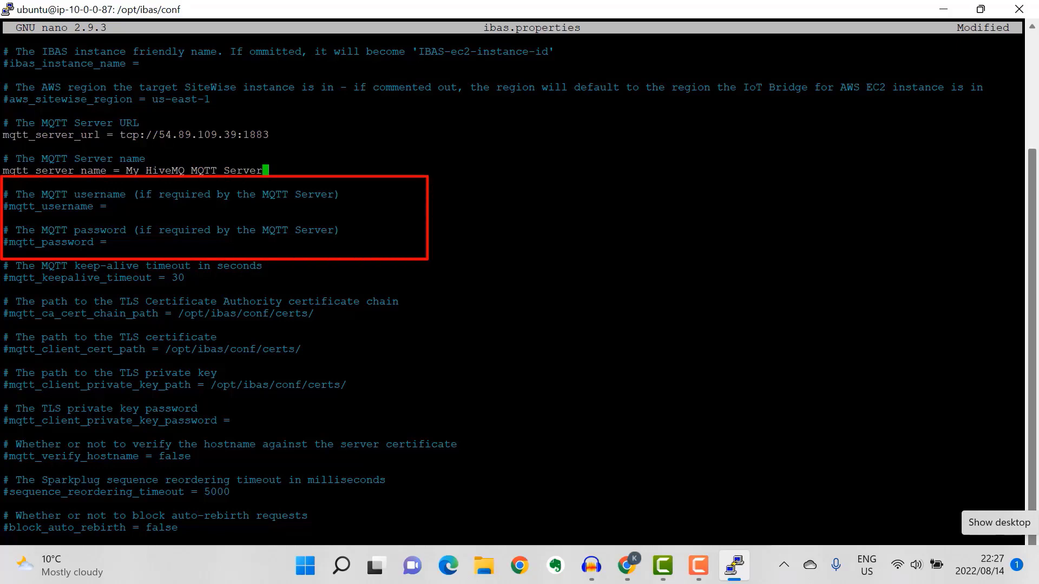
key(Home)
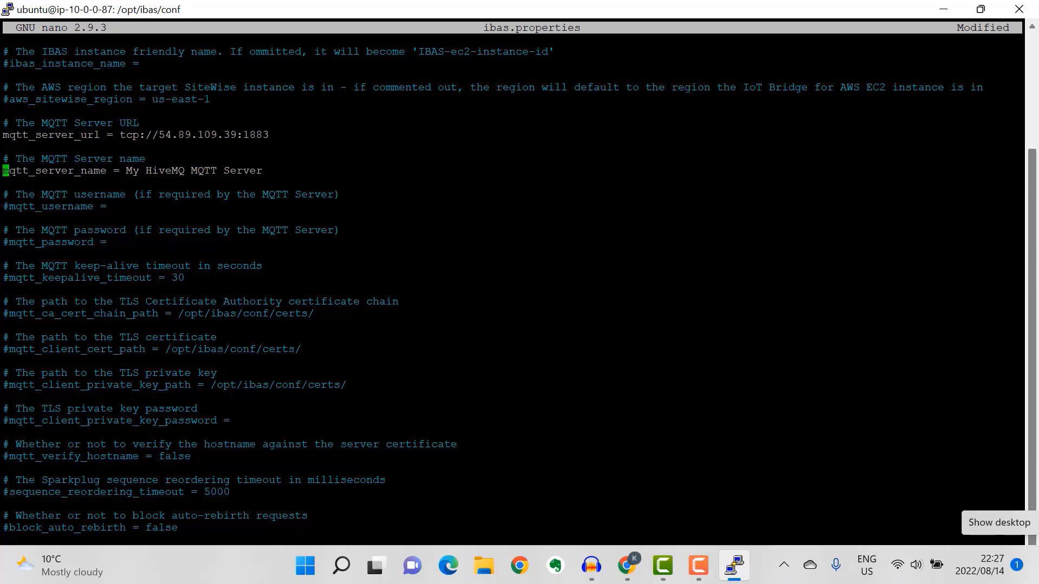
key(Down)
key(Down)
key(Down)
key(Down)
key(Down)
key(Down)
key(Down)
key(Down)
key(Down)
key(Down)
key(Down)
key(Down)
key(Down)
key(Down)
key(Down)
key(Down)
key(Down)
key(Down)
key(Down)
key(Down)
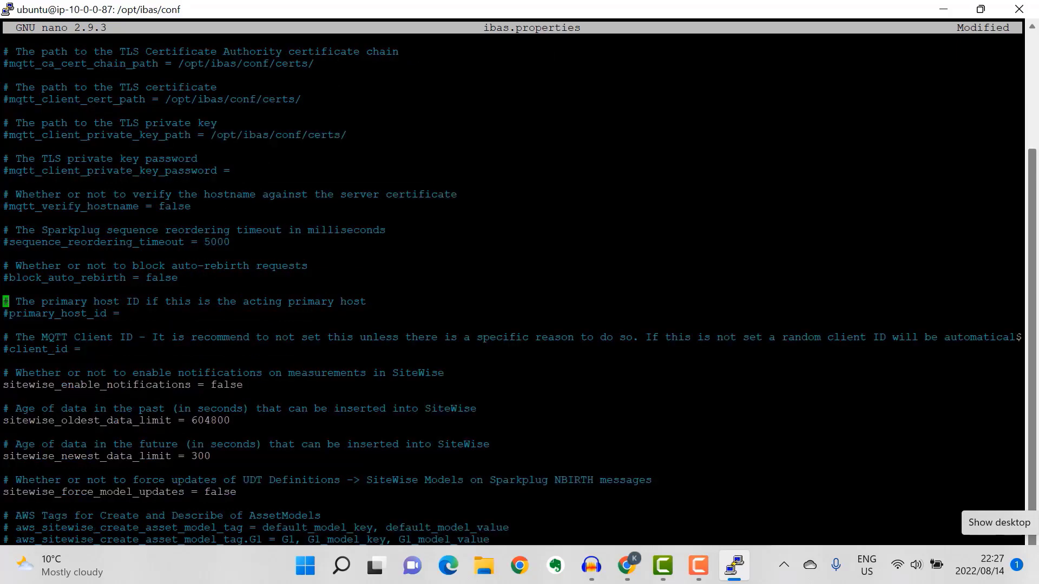
key(Down)
key(Down)
key(Down)
key(Down)
key(Down)
key(Down)
key(Down)
key(Down)
key(Down)
key(Down)
key(Down)
key(Down)
key(Down)
key(Down)
key(Down)
key(Down)
key(Down)
key(Down)
key(Down)
key(Down)
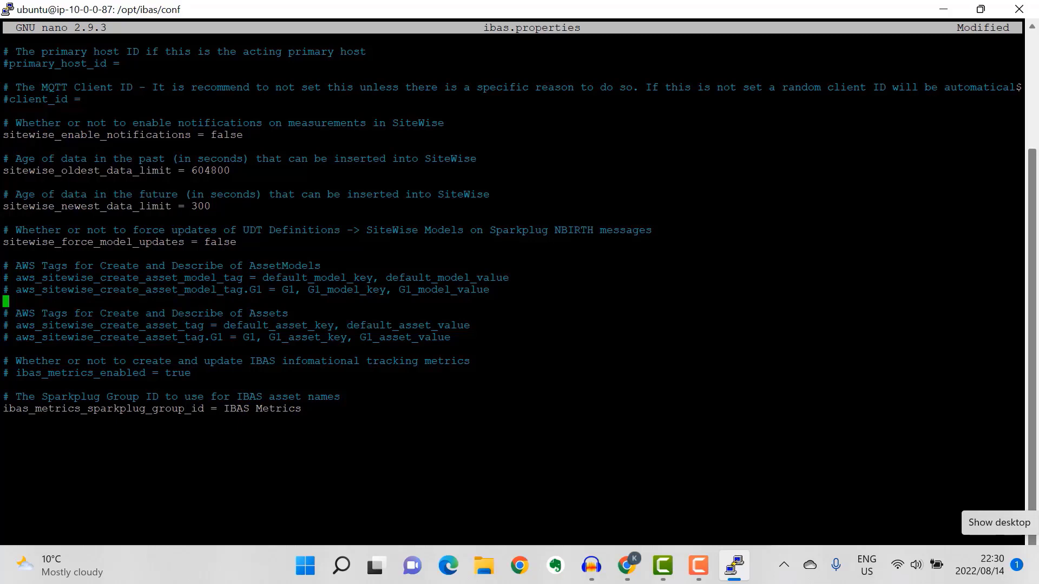
key(ctrl+x)
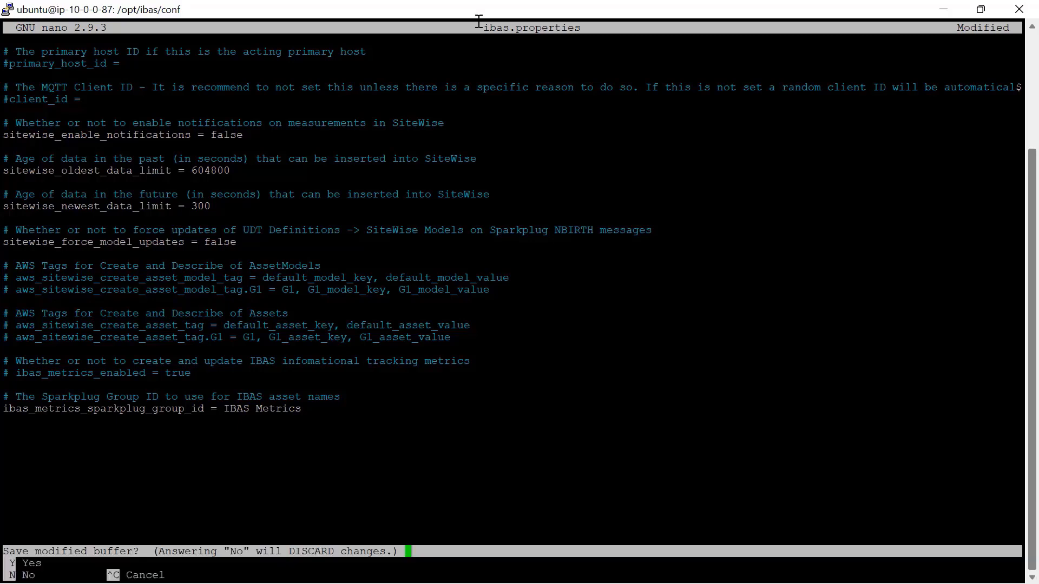
- Save the edited ibas.properties and restart the service with sudo /etc/init.d/ibas restart
key(y)
key(Return)
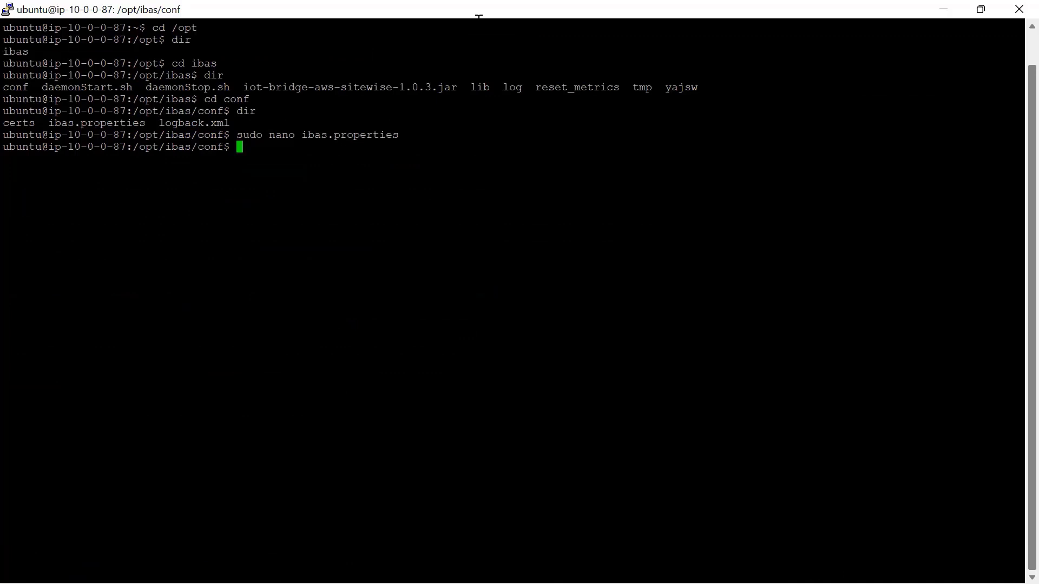
text(sudo /etc/init.d/ibas restart)
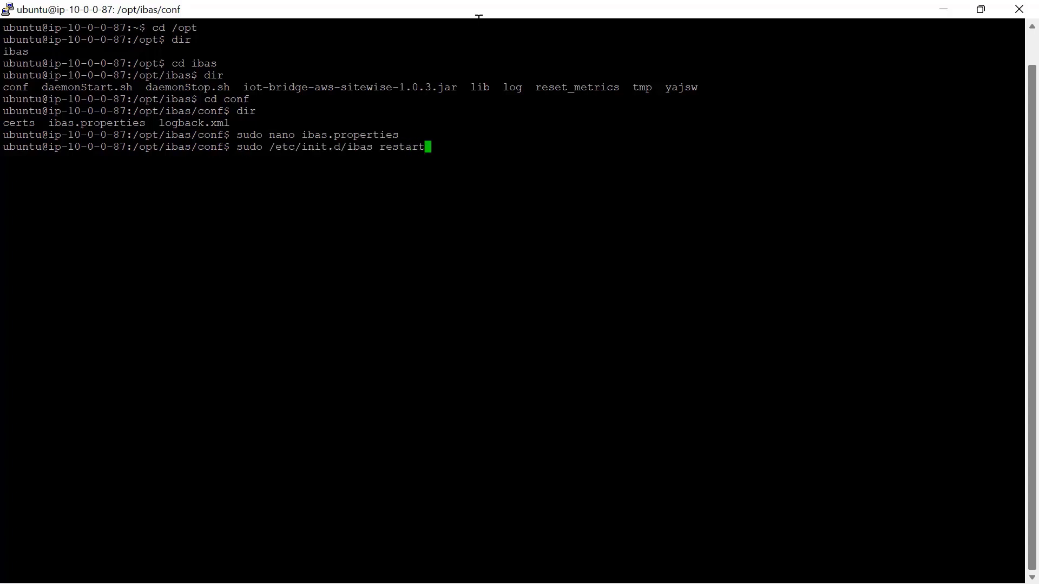
key(Return)
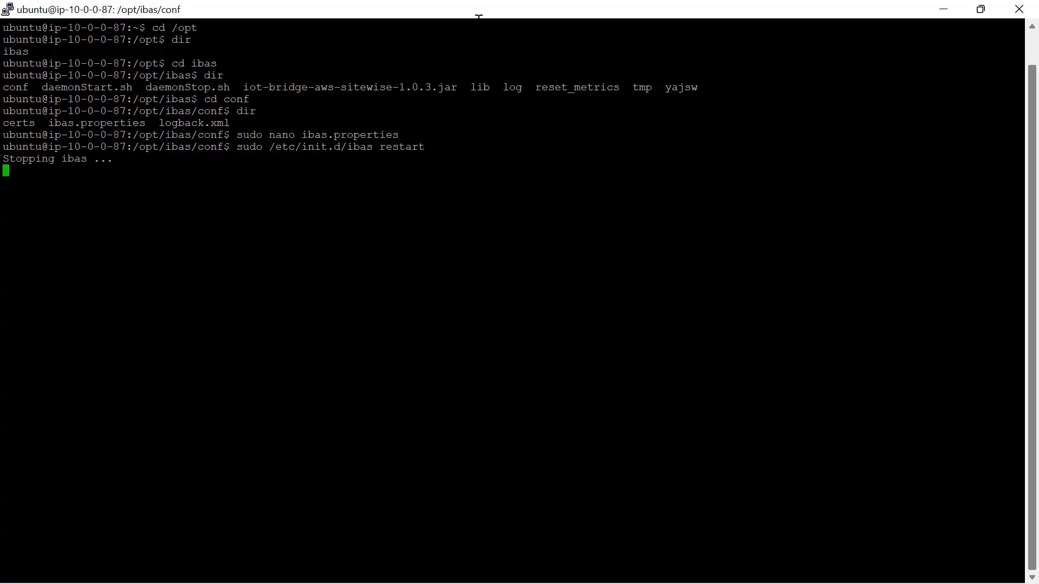
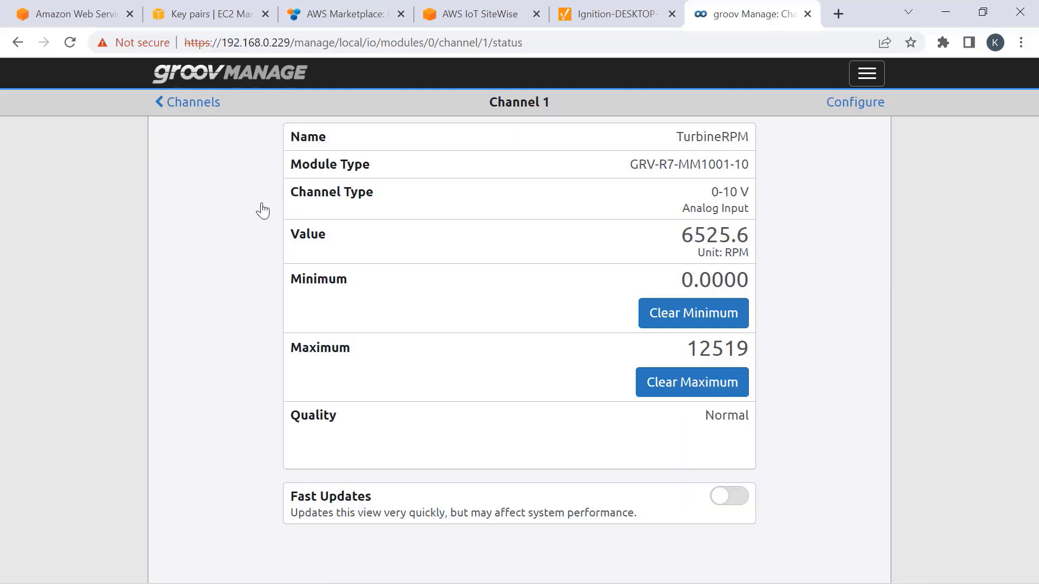
- Go back from Channels to Home, enter the Data Service, and open its OPC UA Configuration
click(185, 103)
click(184, 105)
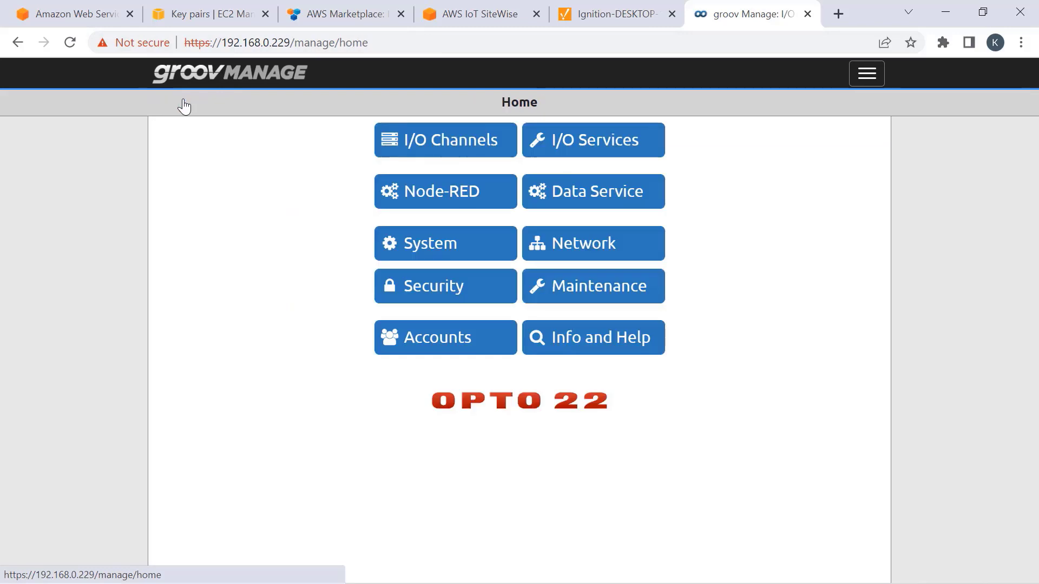
click(580, 198)
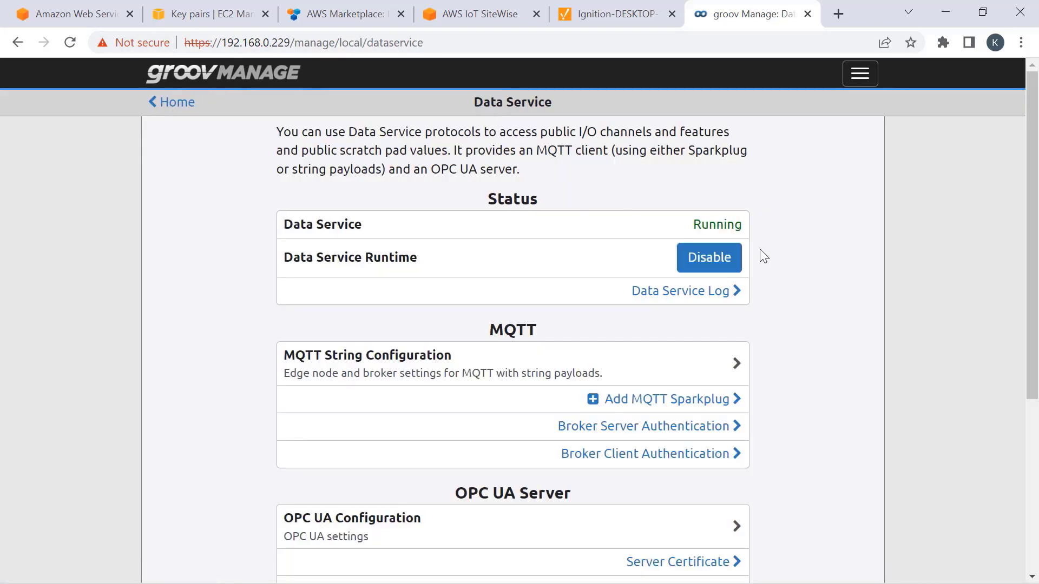
scroll(763, 256, down, 2)
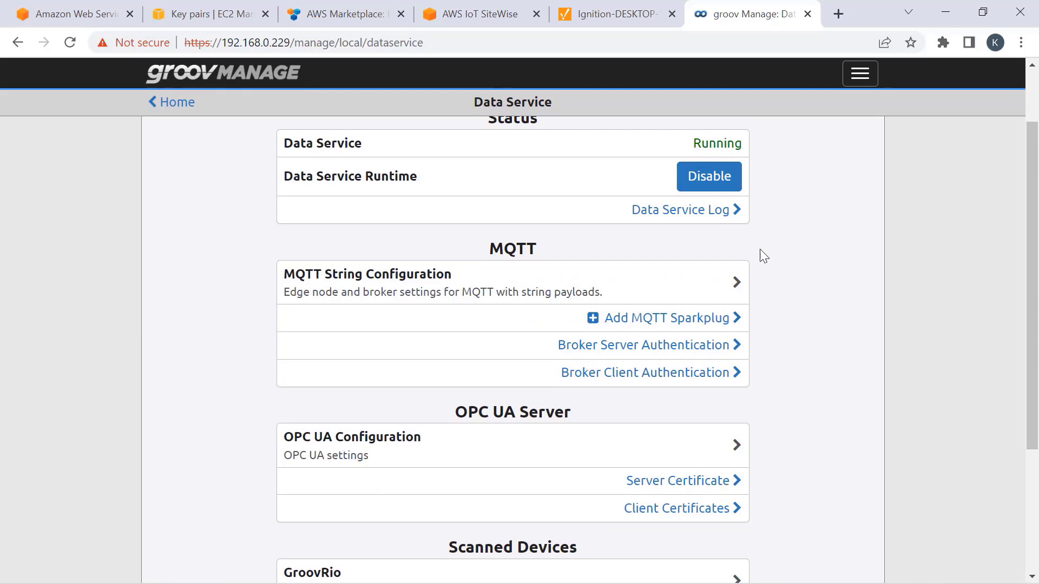
click(482, 441)
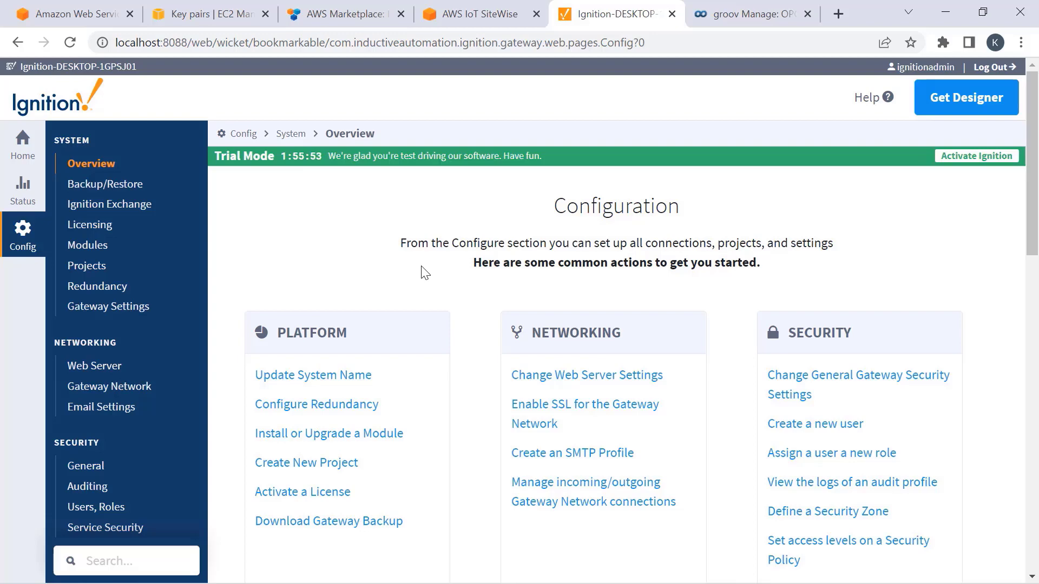
- Open the OPC Quick Client from the gateway's OPC Connections section
scroll(293, 205, down, 15)
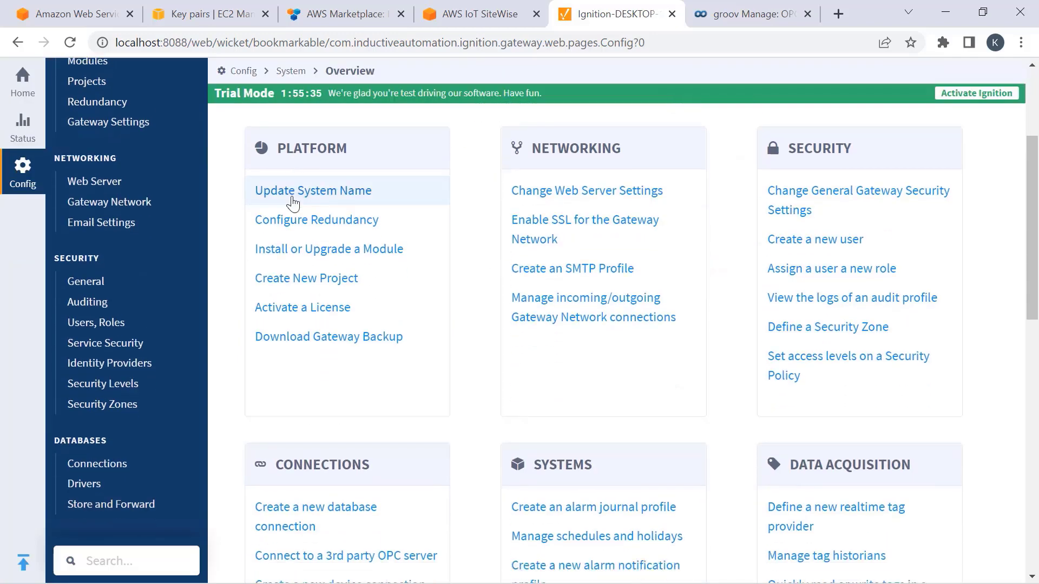
scroll(128, 238, up, 3)
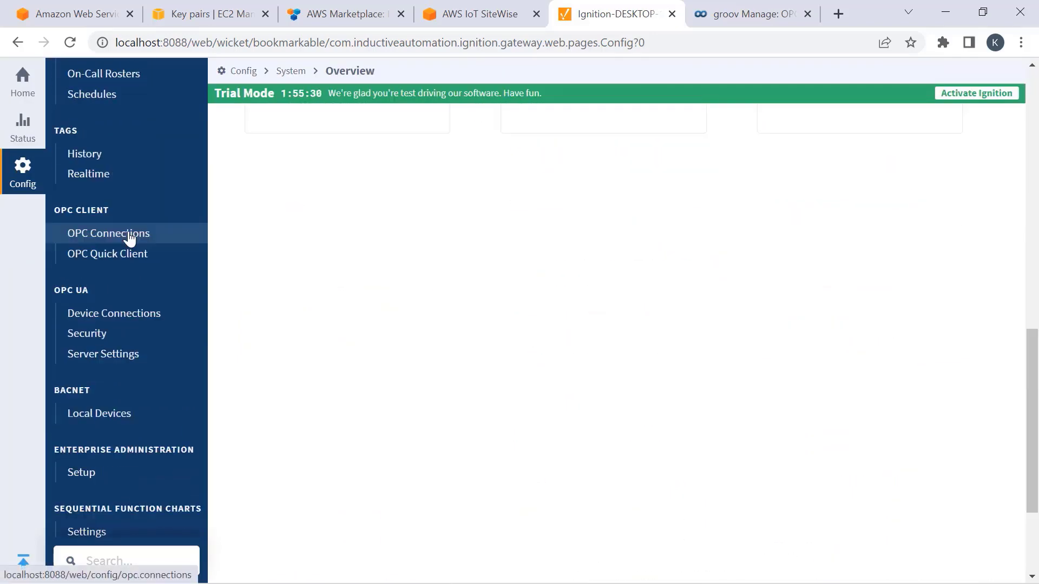
click(128, 238)
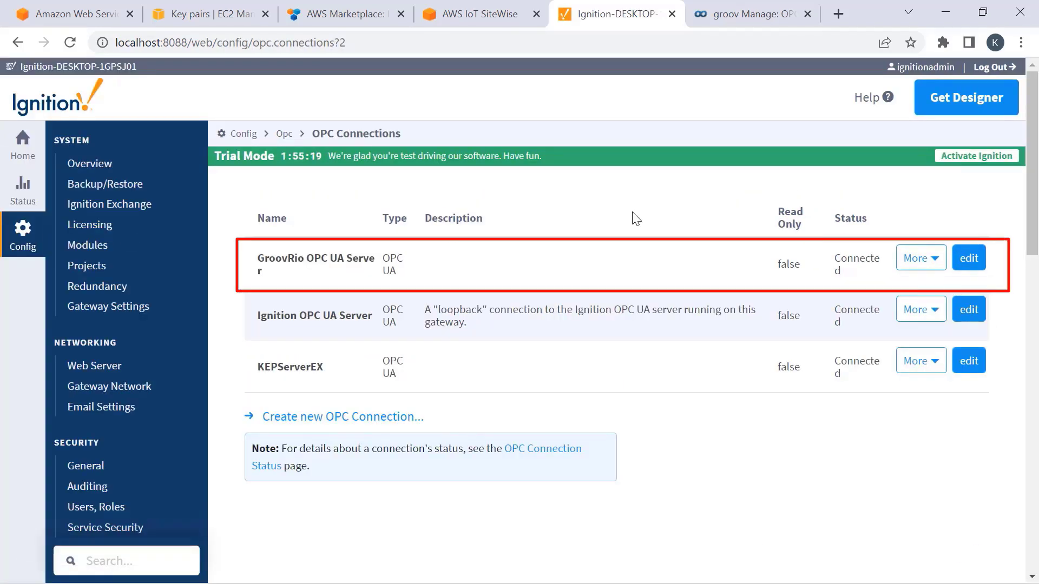
scroll(146, 301, down, 9)
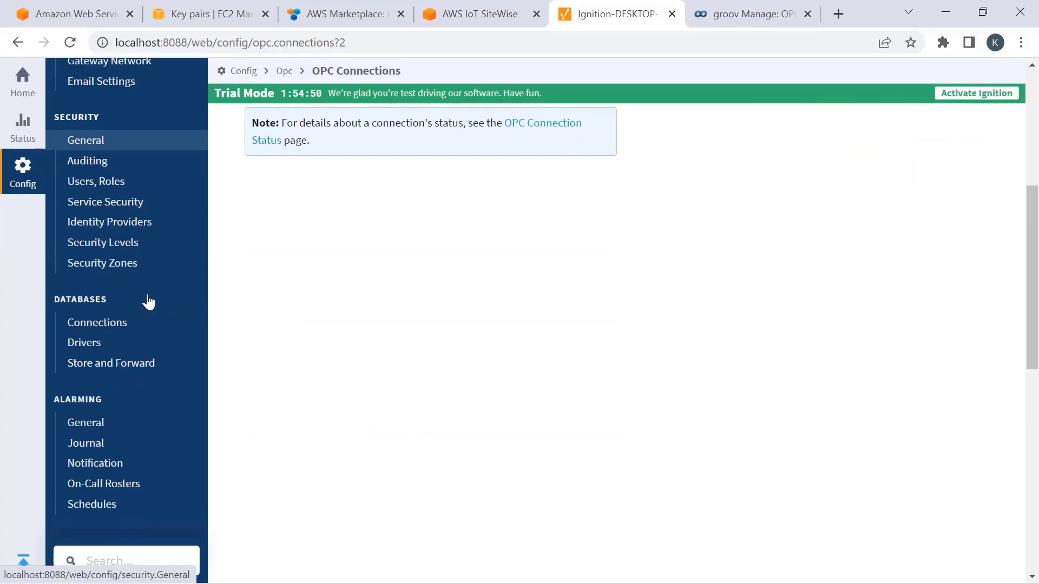
scroll(144, 368, down, 2)
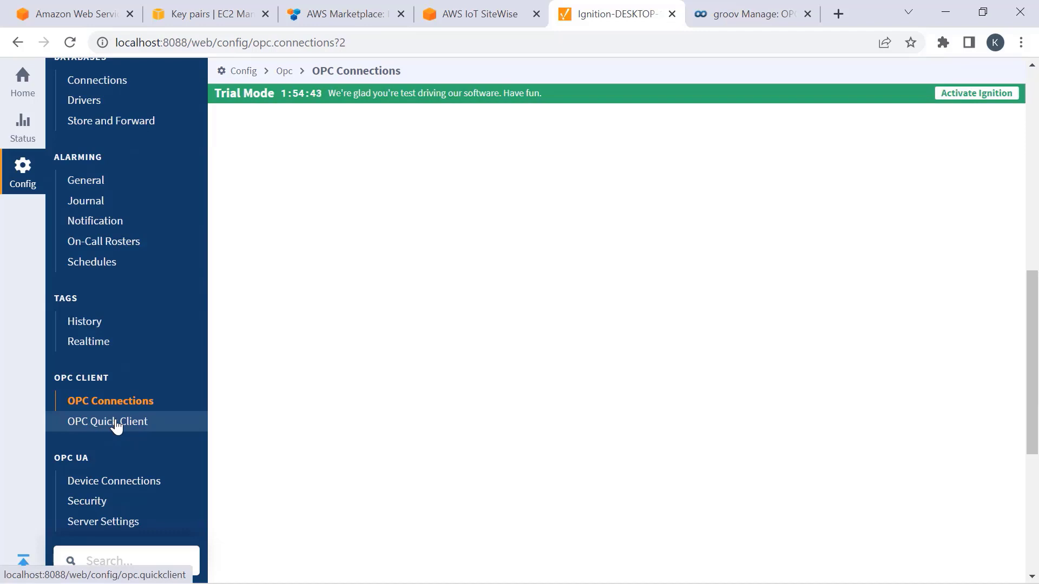
click(116, 424)
- Expand GroovRio > Devices > [GroovRio] > OptoMMP > Modules to reveal Temperature and TurbineRPM, then go to Designer
click(401, 241)
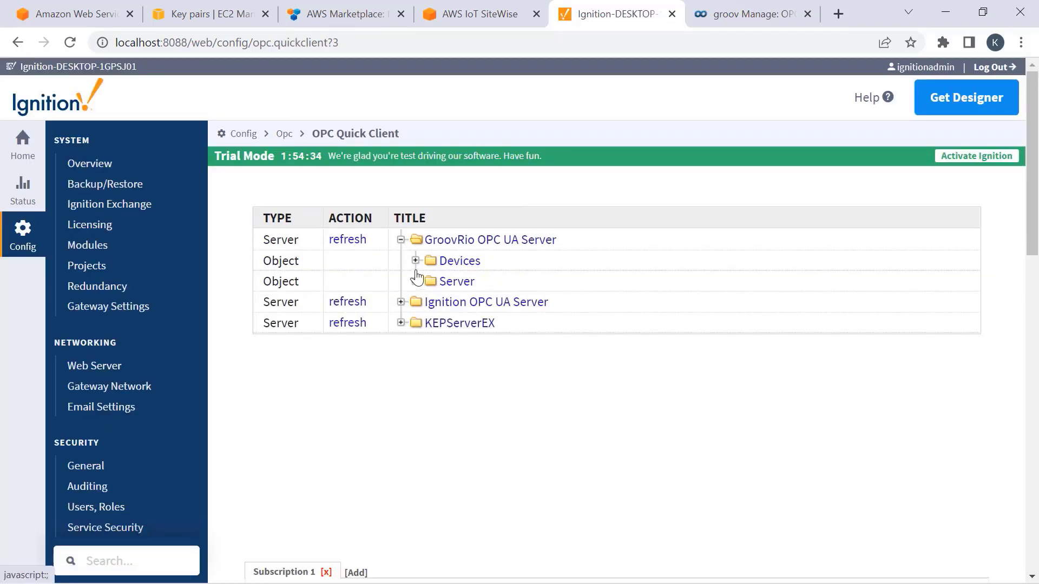
click(416, 261)
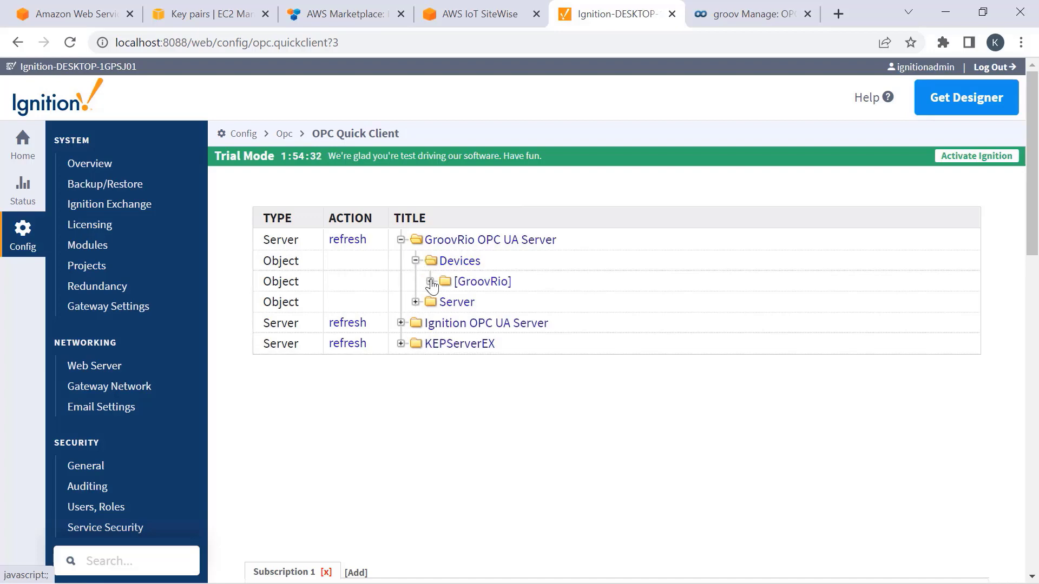
click(430, 281)
click(444, 345)
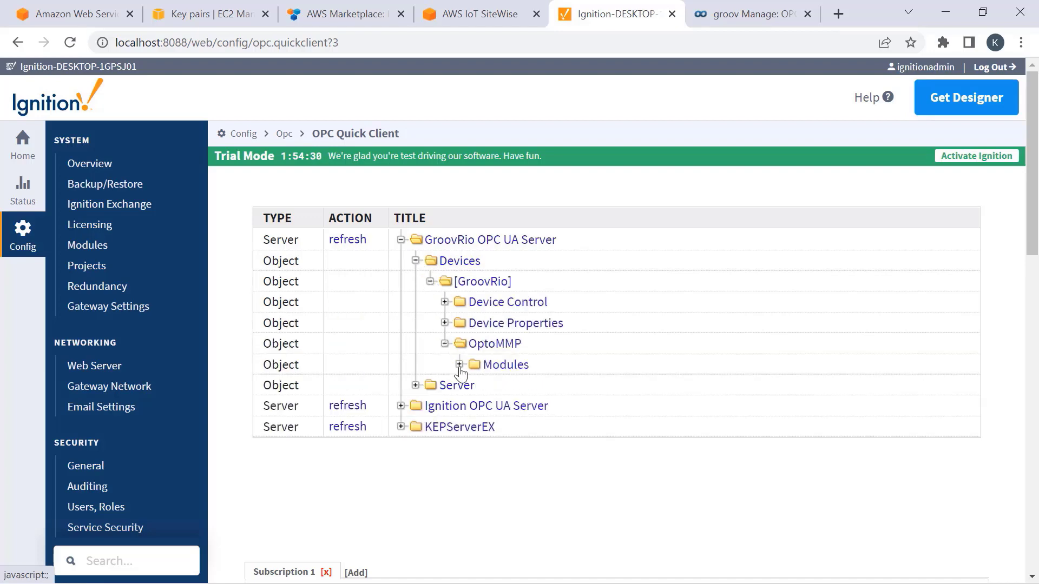
click(459, 365)
click(474, 385)
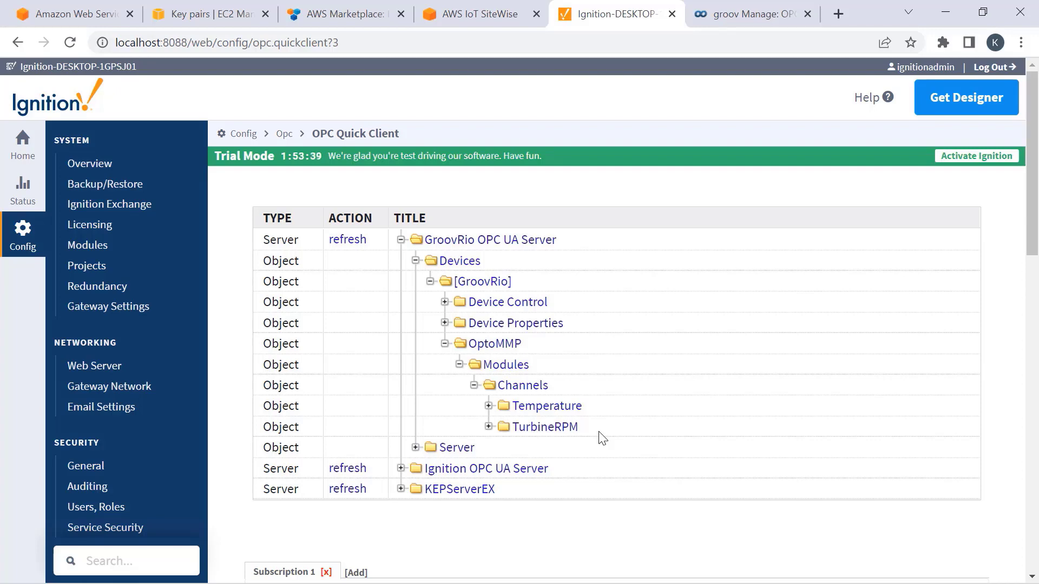
click(677, 573)
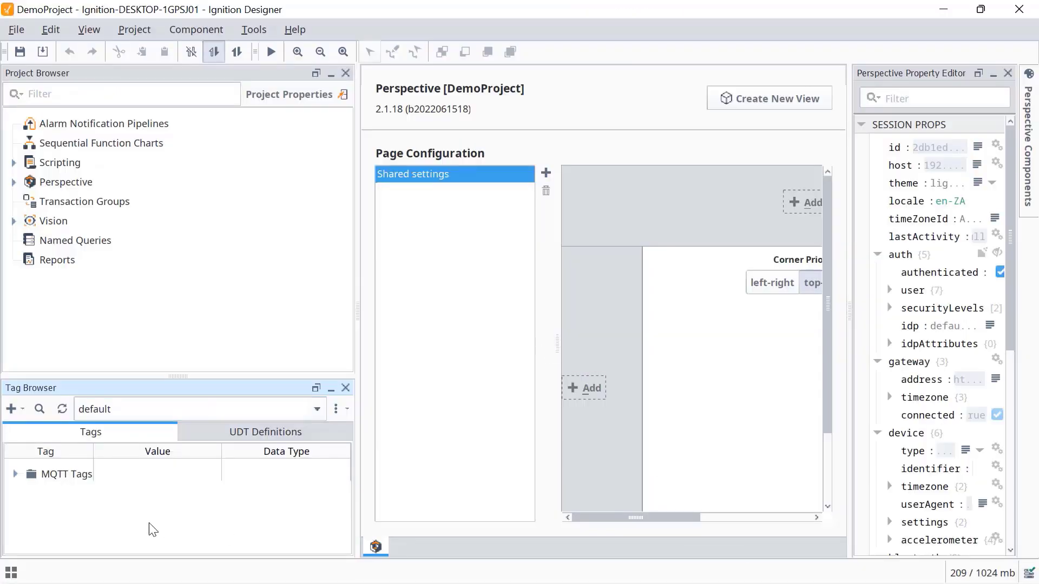
- Delete Example Tag and MQTT Quickstart from MQTT Tags > PLC 1, confirming the deletion
click(15, 474)
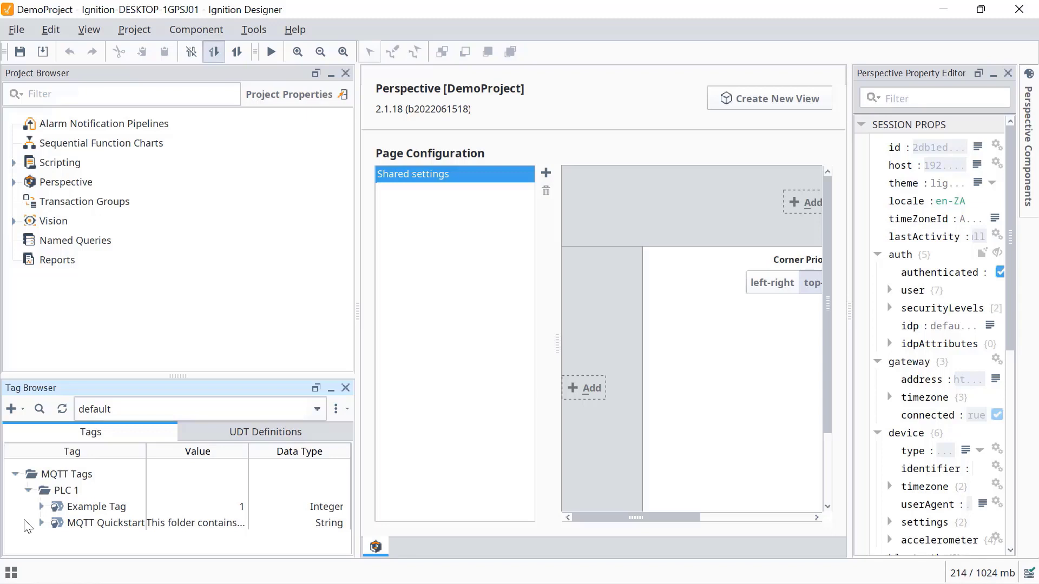
click(102, 511)
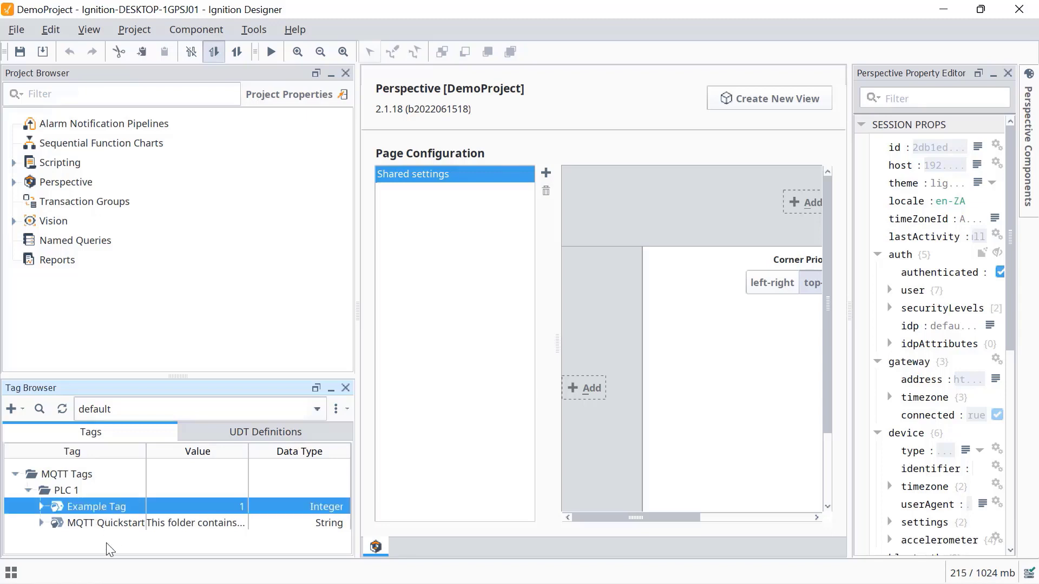
shift+click(115, 525)
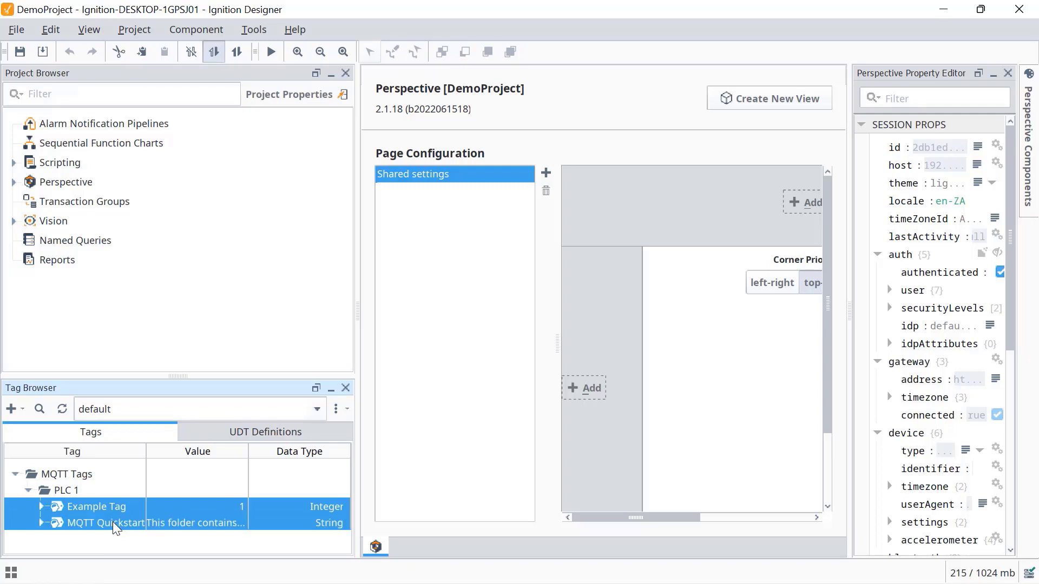
key(Delete)
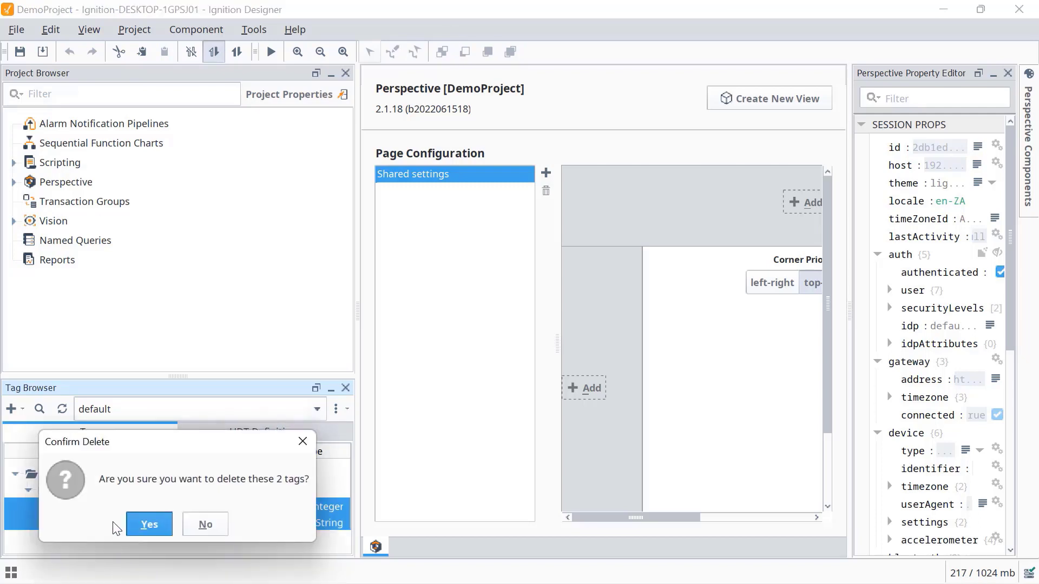
click(149, 524)
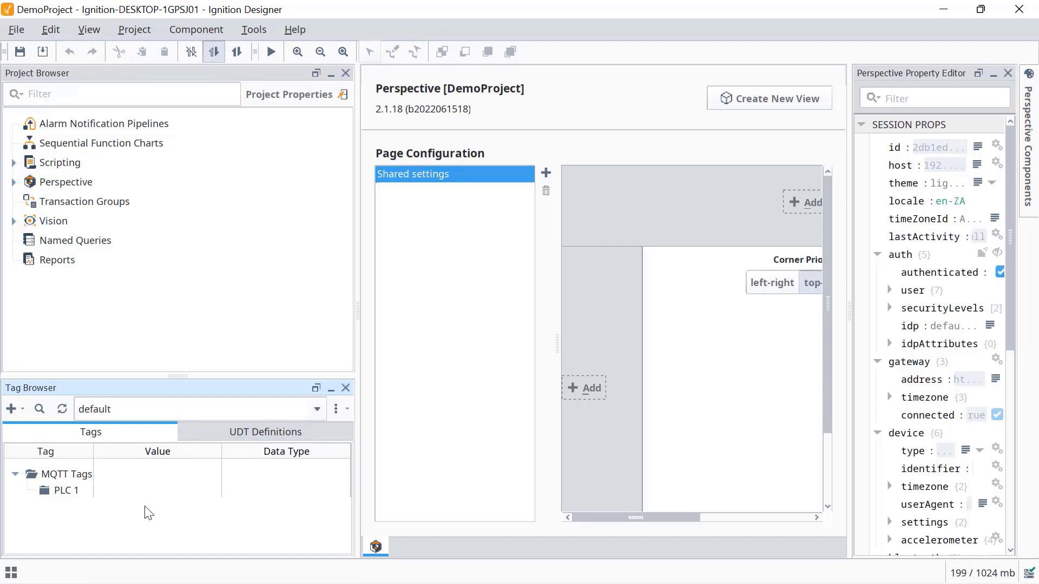
- Create a new data type named WindTurbine in the UDT Definitions tab
click(265, 431)
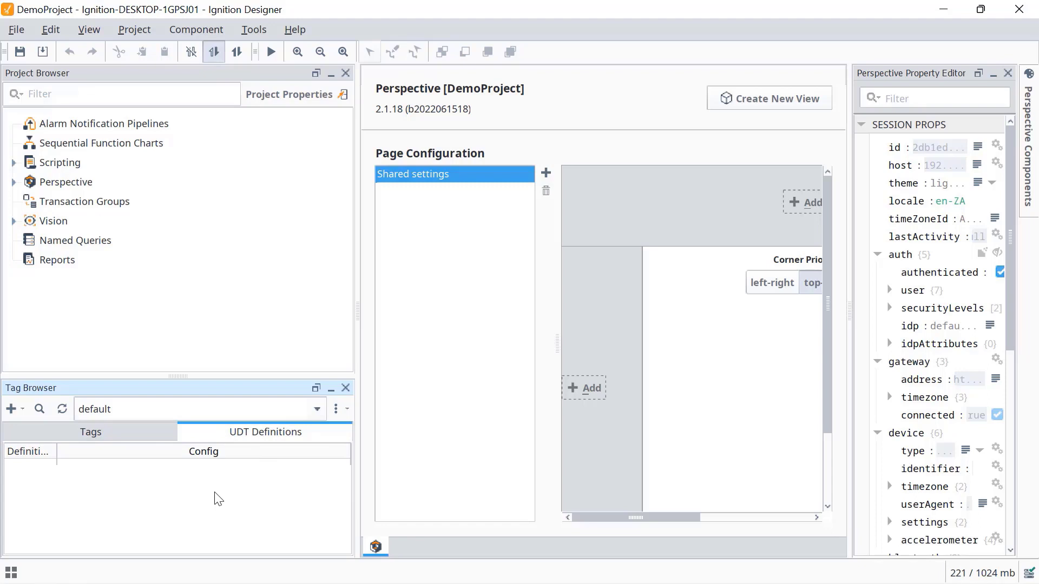
click(14, 408)
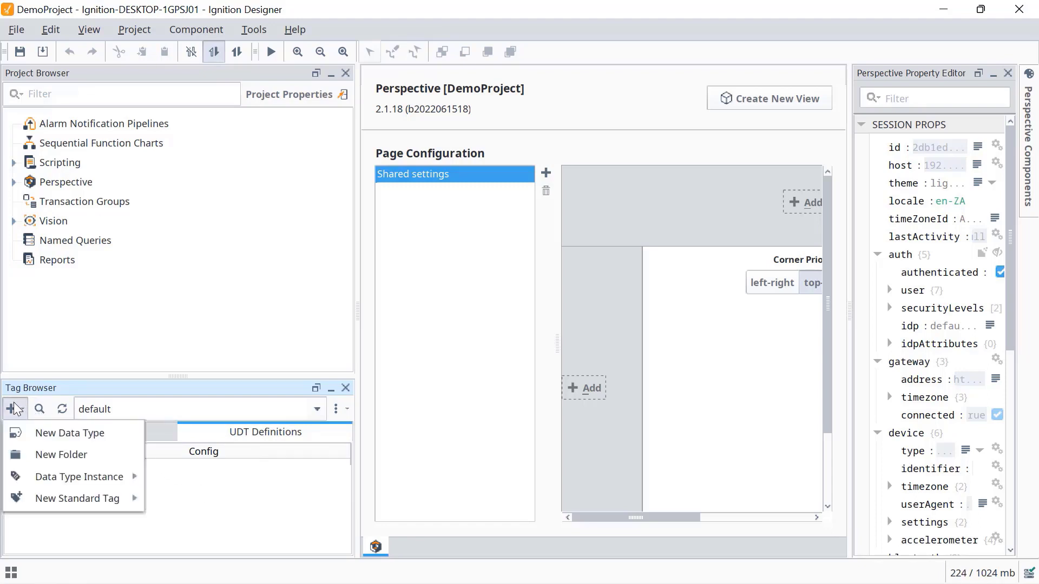
click(83, 437)
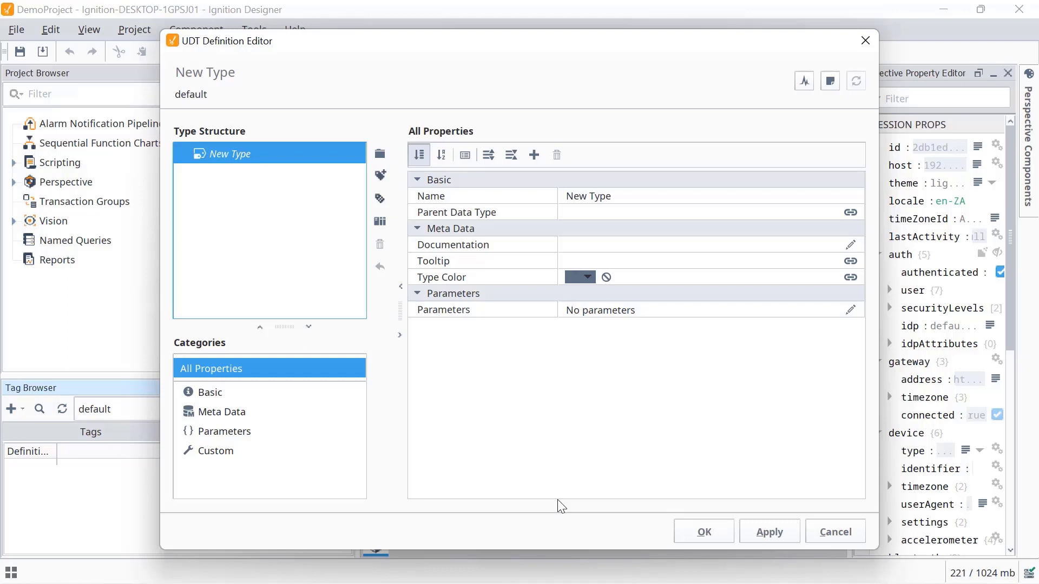
click(625, 196)
text(WindTurbi)
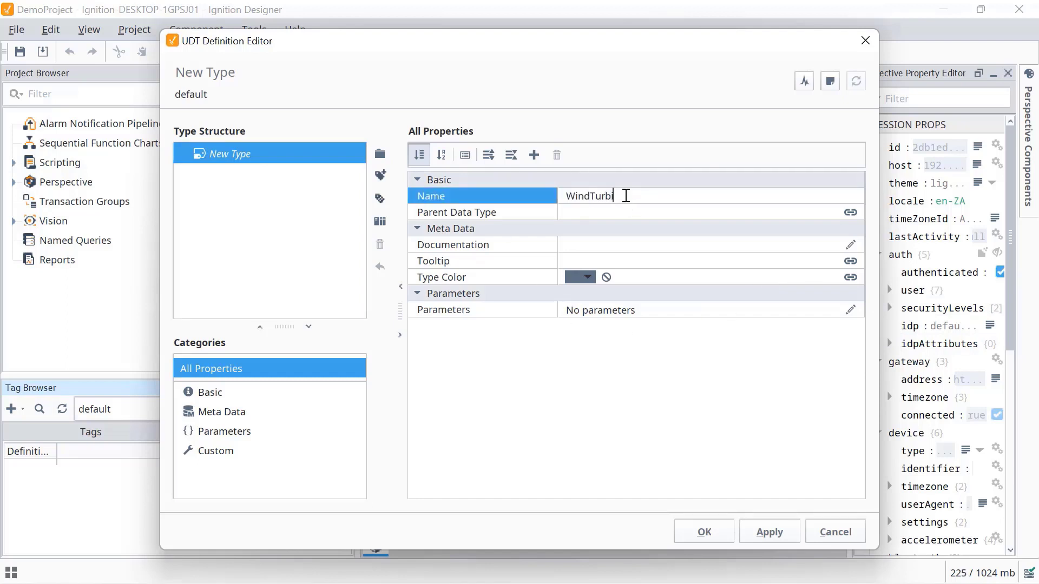
text(ne)
click(285, 273)
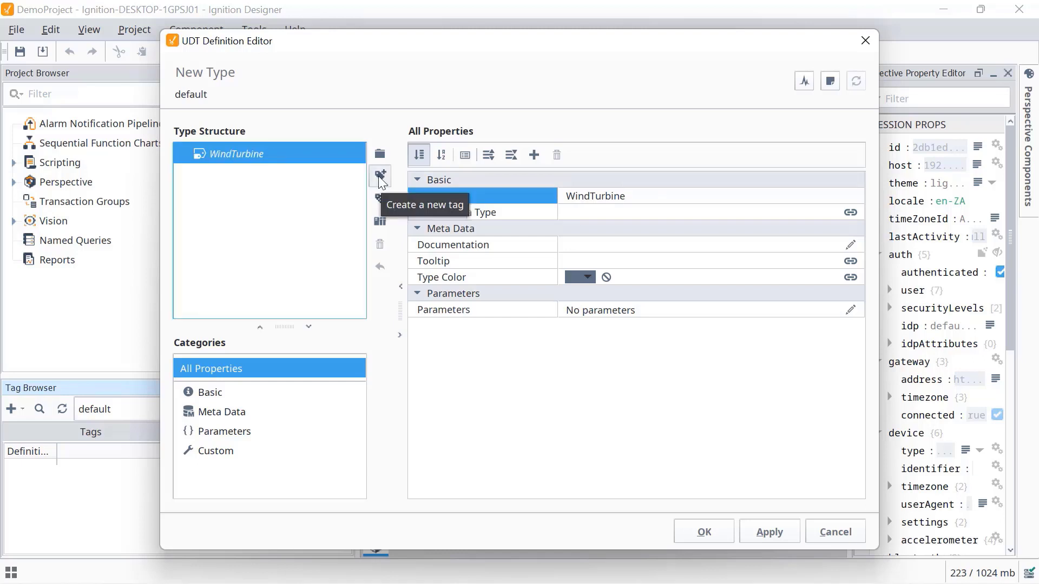
click(381, 178)
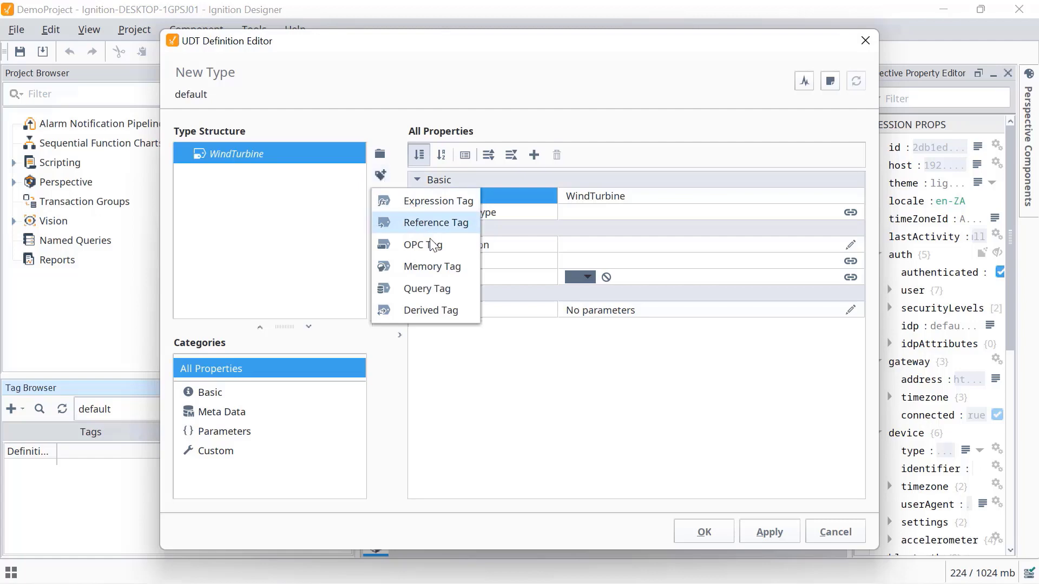
- Add a Float memory tag named Temperature with Celsius units, then add a second memory tag
click(436, 266)
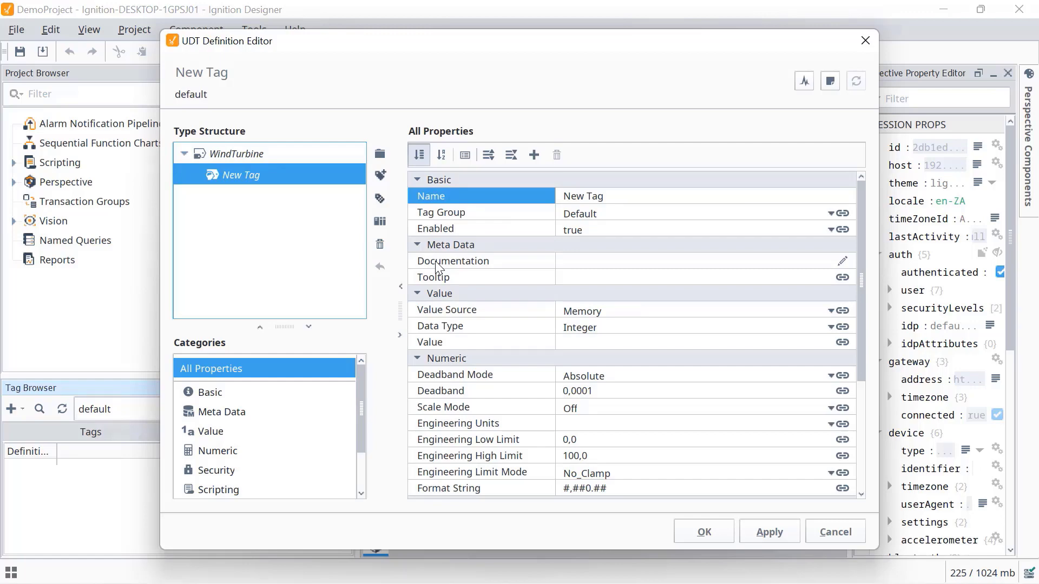
click(611, 195)
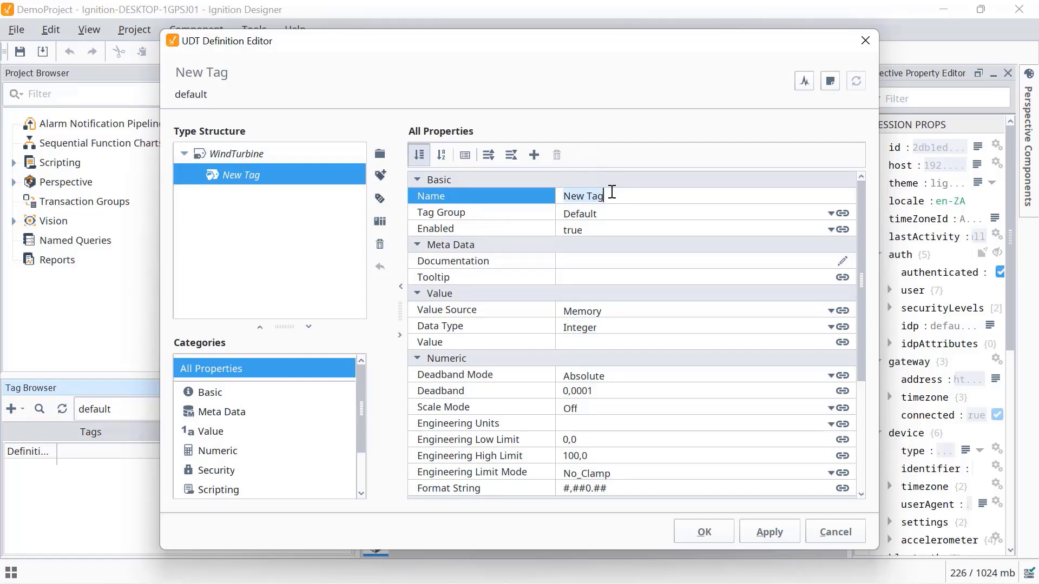
text(Temperature)
click(609, 328)
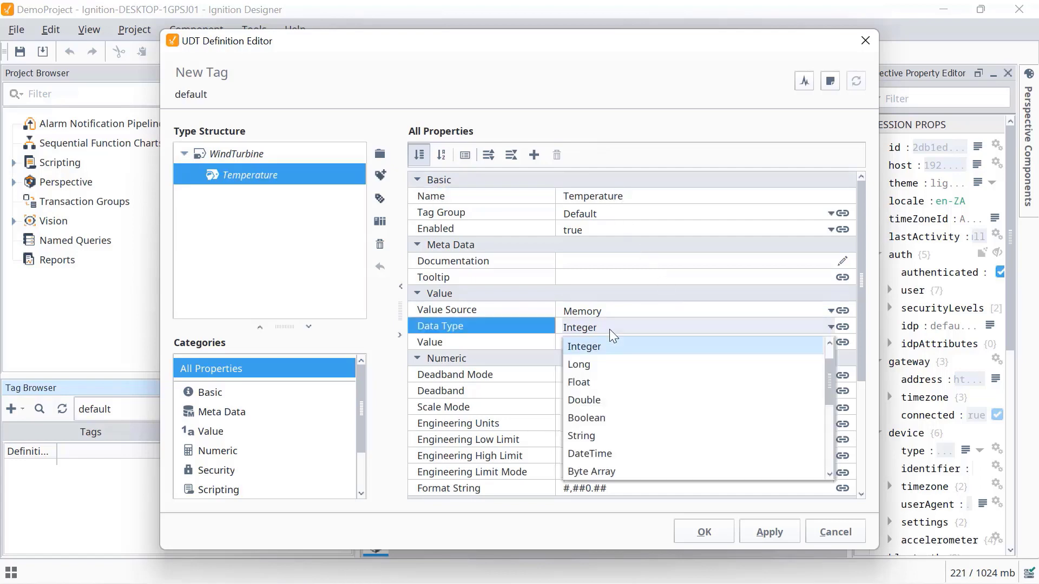
click(588, 382)
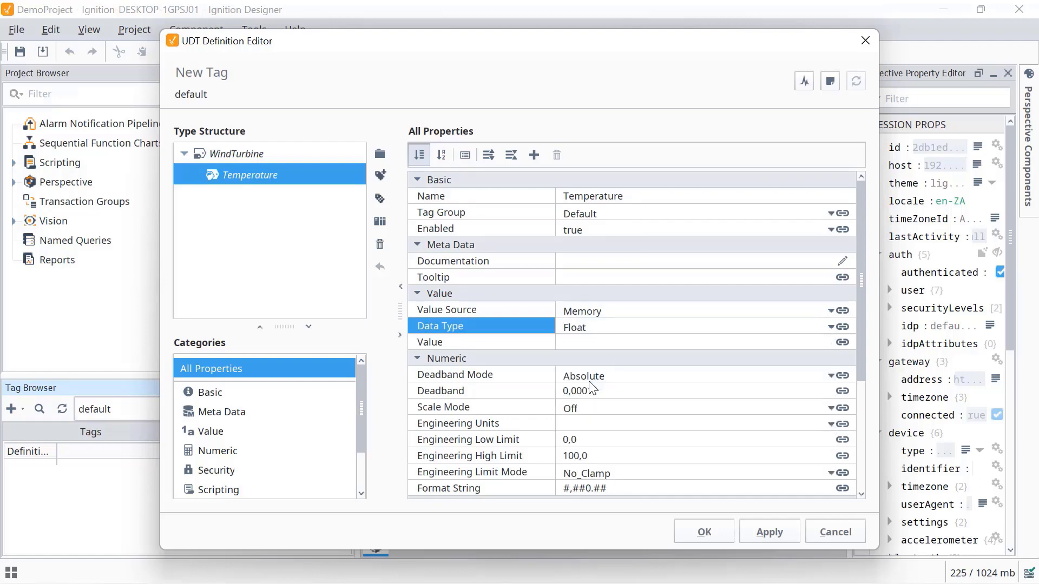
click(572, 424)
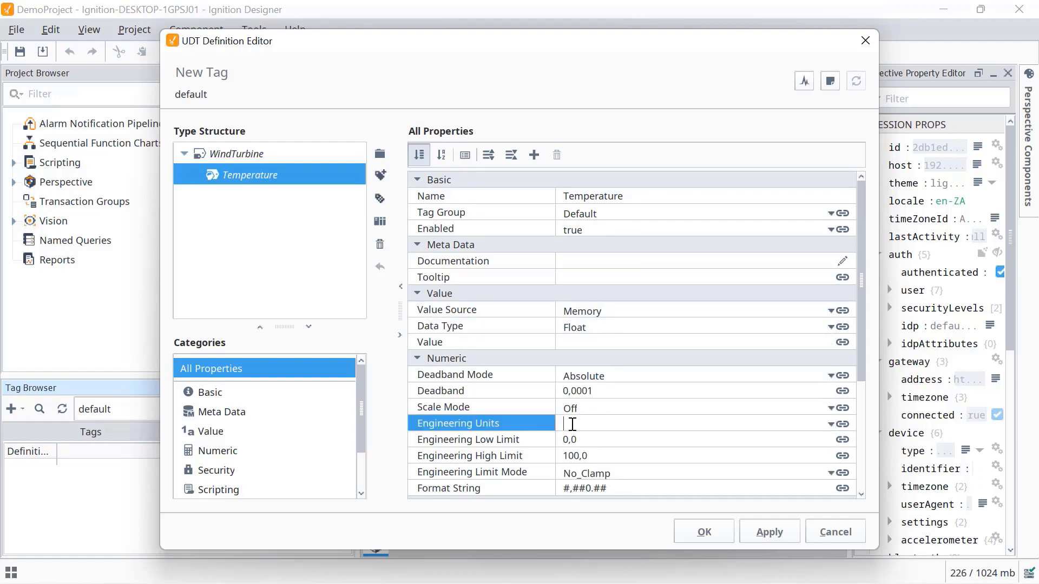
text(Celsius)
click(380, 175)
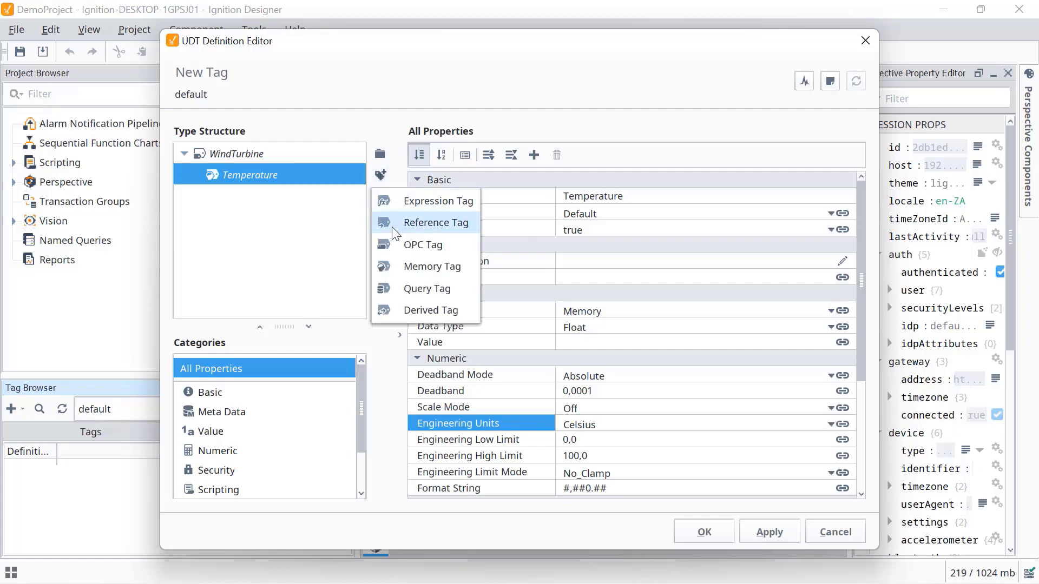
click(437, 264)
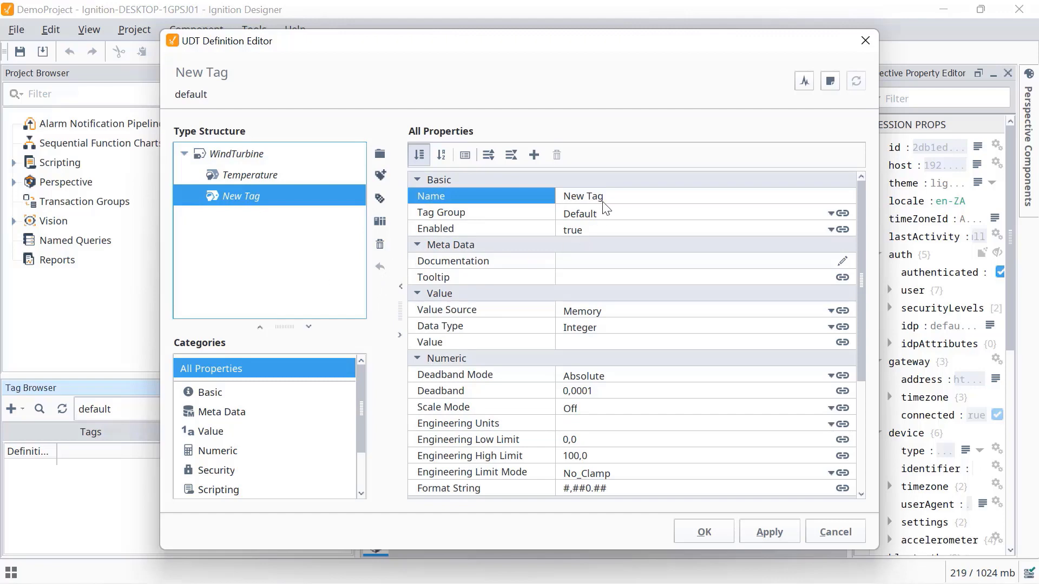
- Rename the new member TurbineSpeed, keep it Integer with RPM units, then apply and close
click(617, 195)
text(Tur)
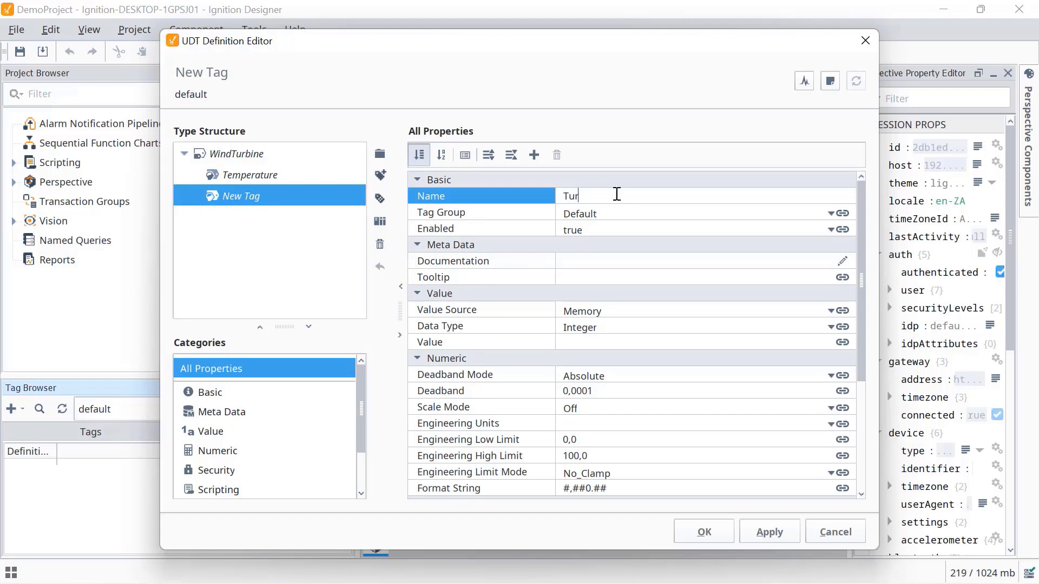
text(bineSpeed)
click(589, 328)
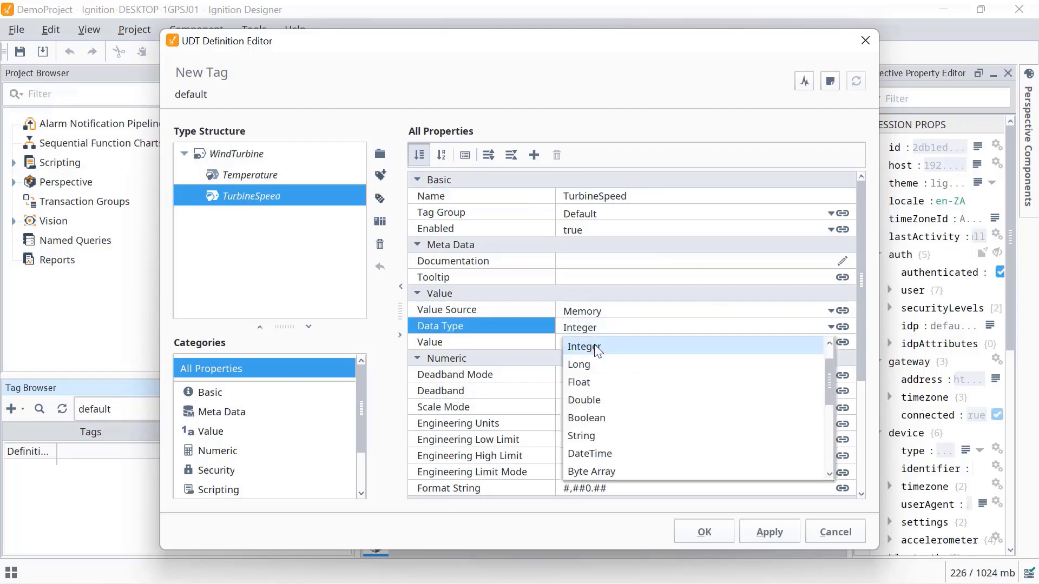
click(593, 345)
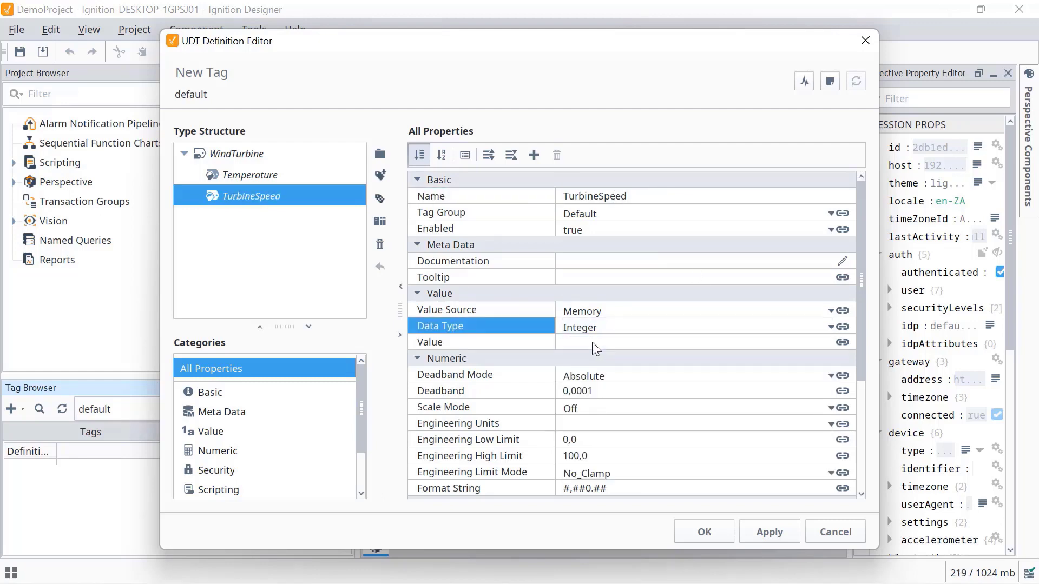
click(571, 424)
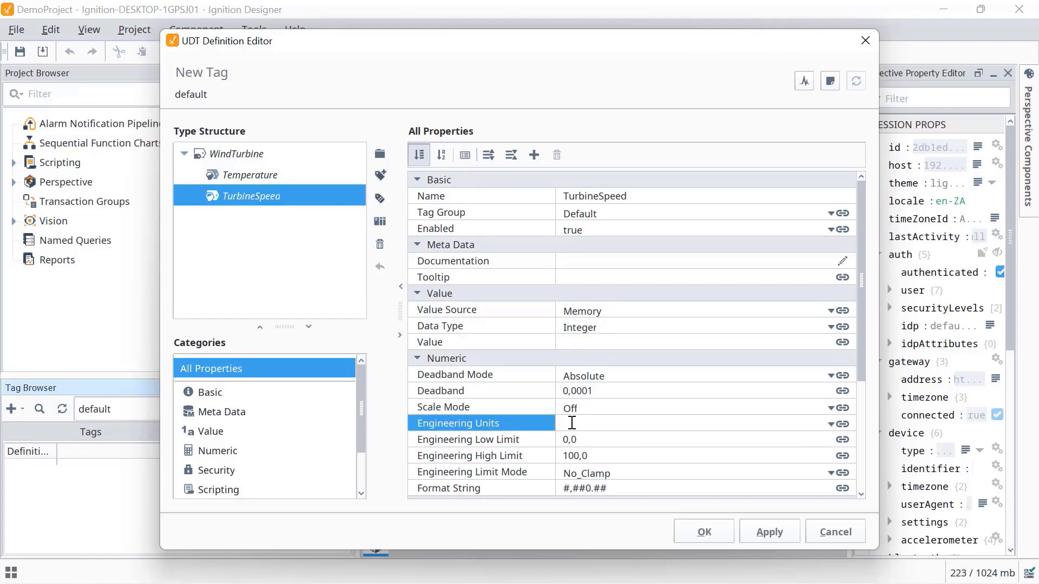
text(RPM)
click(282, 240)
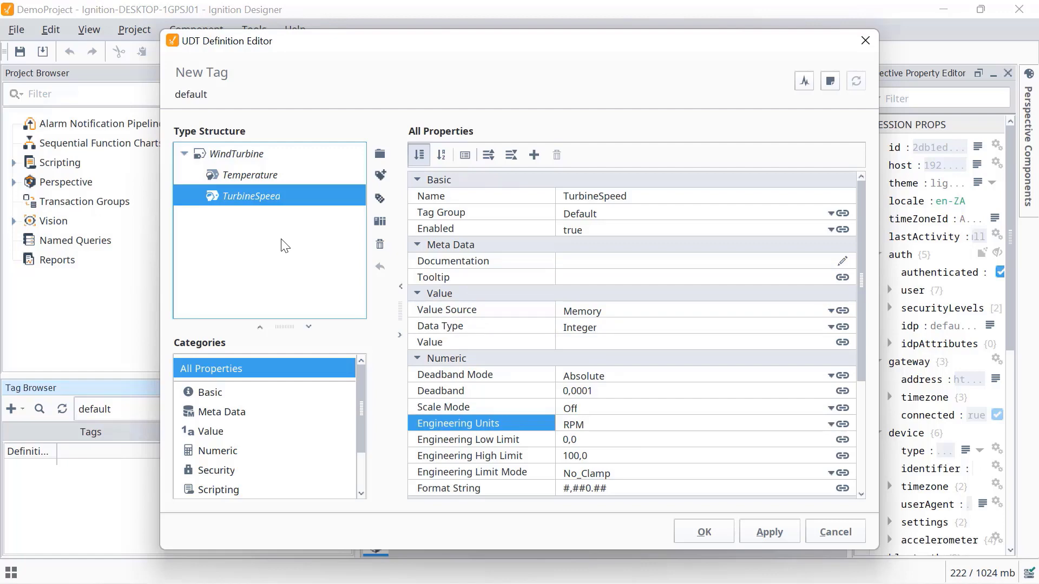
click(765, 533)
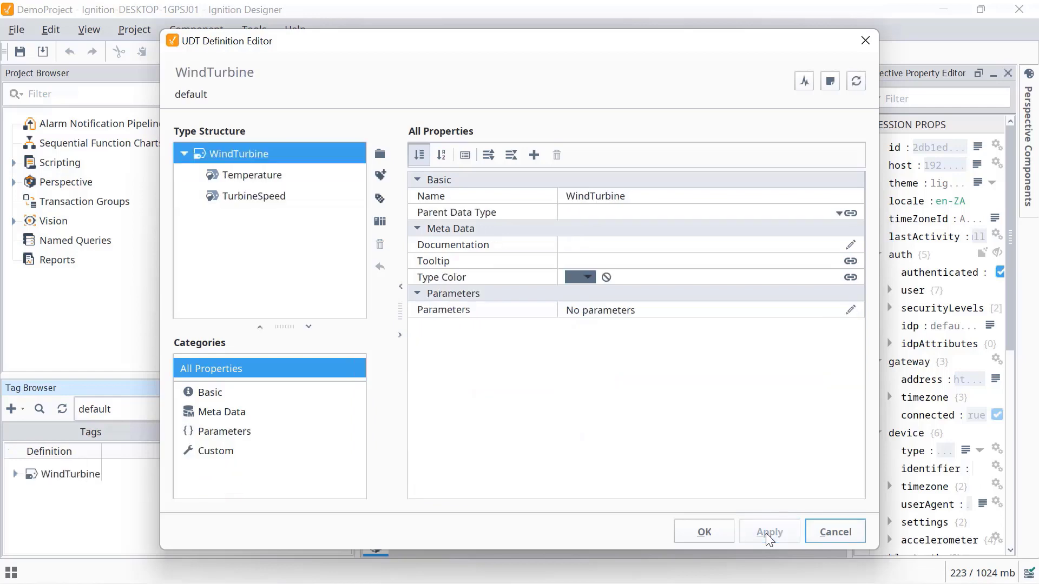
click(704, 533)
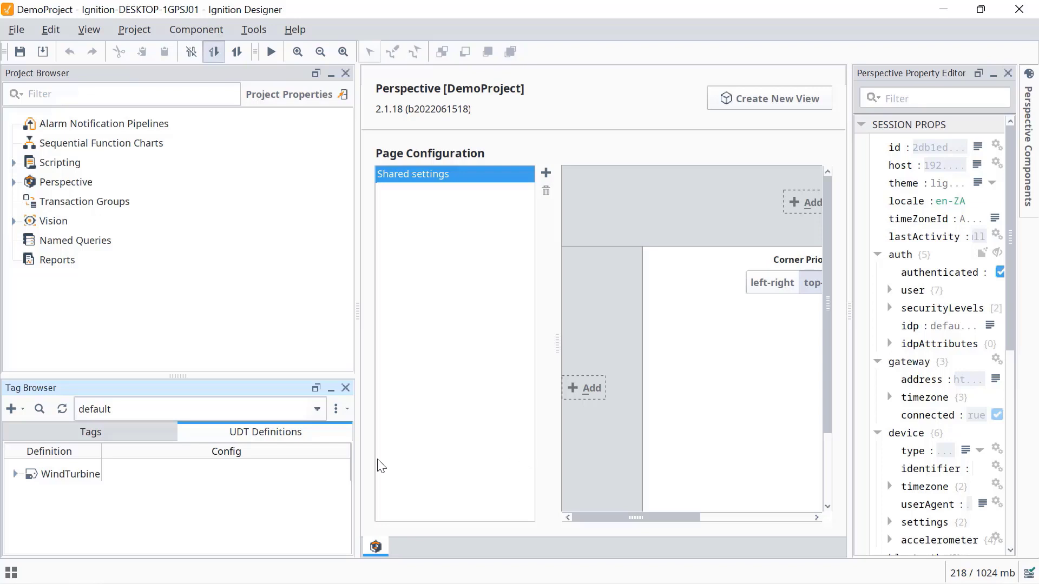
- Create a WindTurbine instance named WindTurbine1 in PLC 1 and select its Temperature member
click(107, 441)
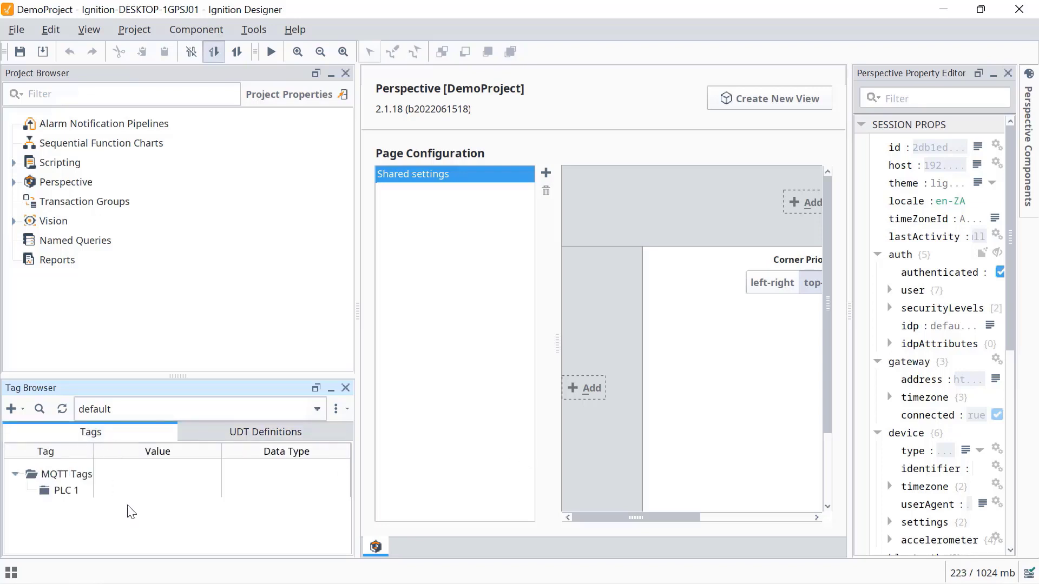
right_click(66, 500)
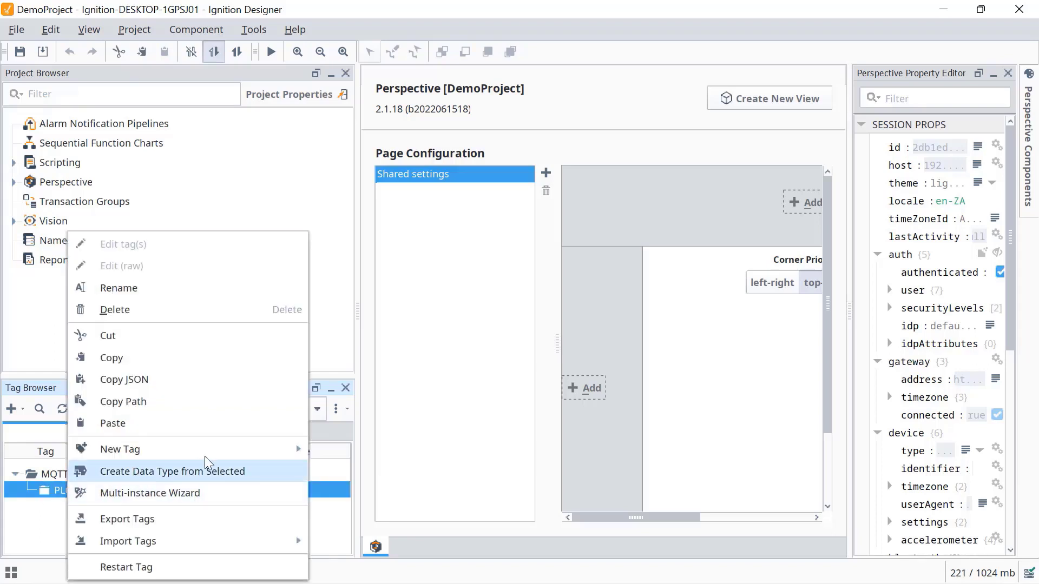
mouse_move(298, 452)
mouse_move(433, 481)
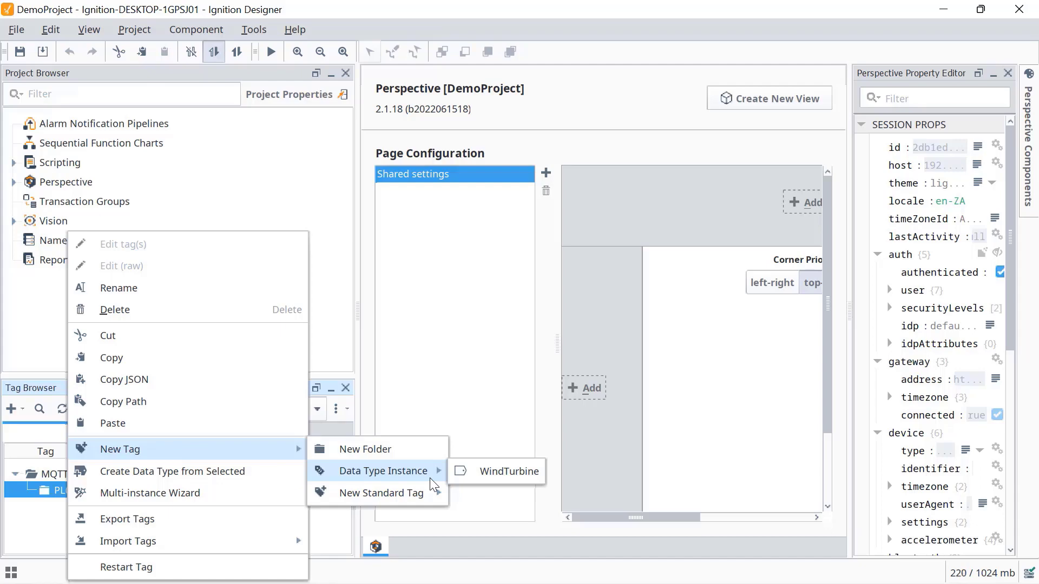
click(511, 473)
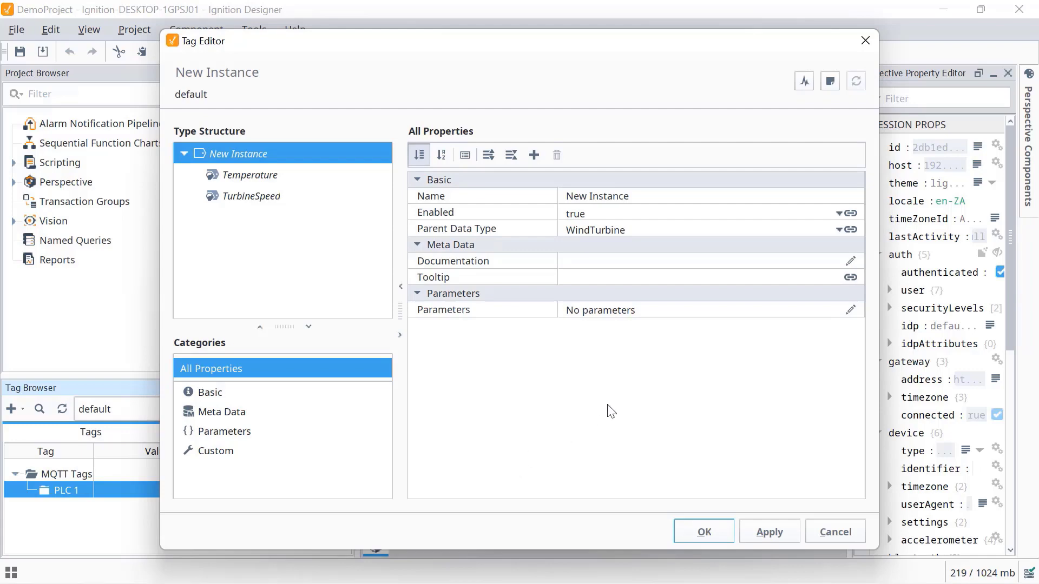
click(659, 199)
text(WindTurbine1)
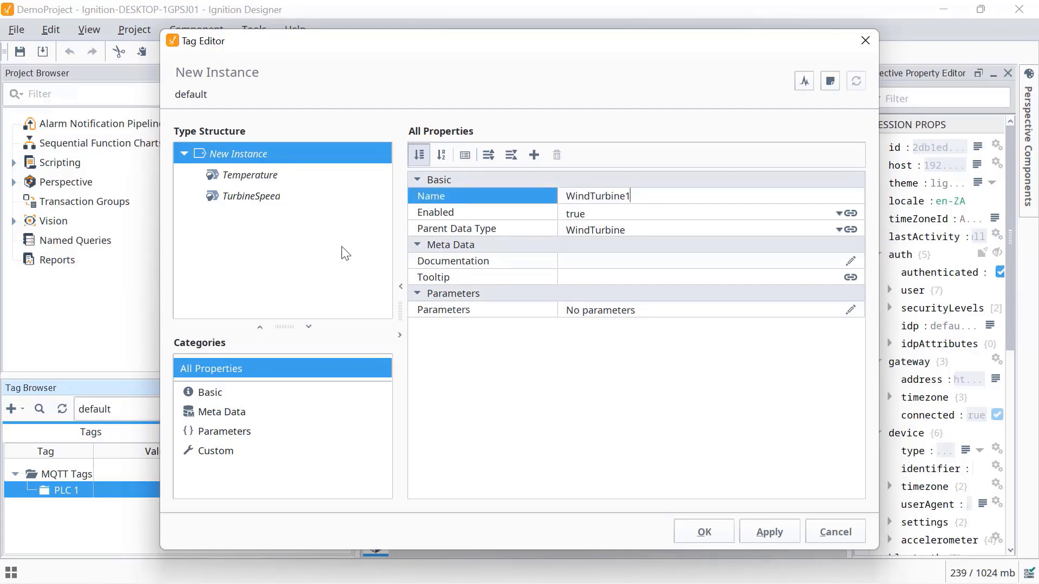
click(253, 174)
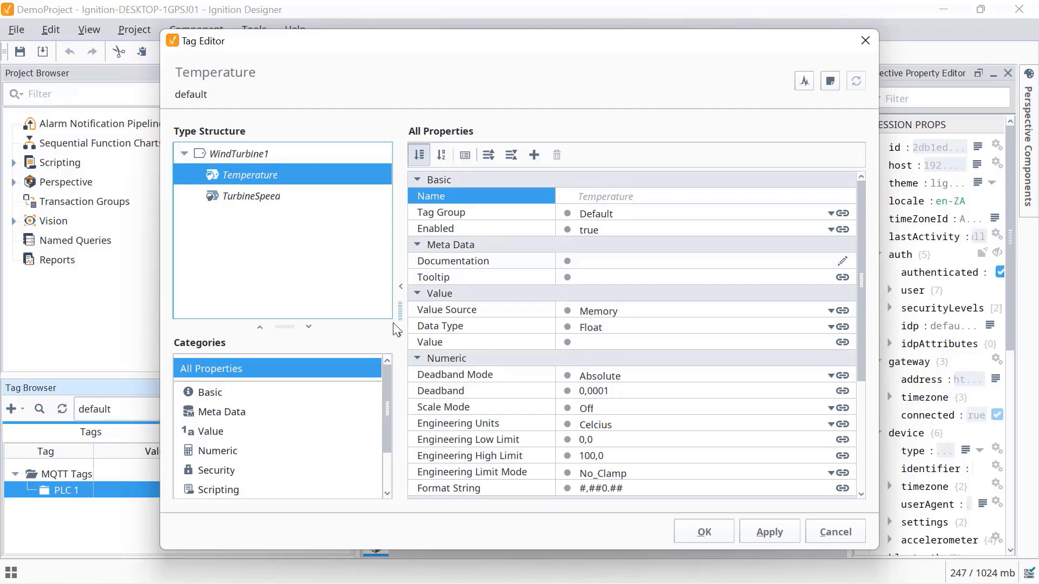
- Set Temperature's value source to OPC, pointing it at the GroovRio Temperature channel's Value
click(828, 311)
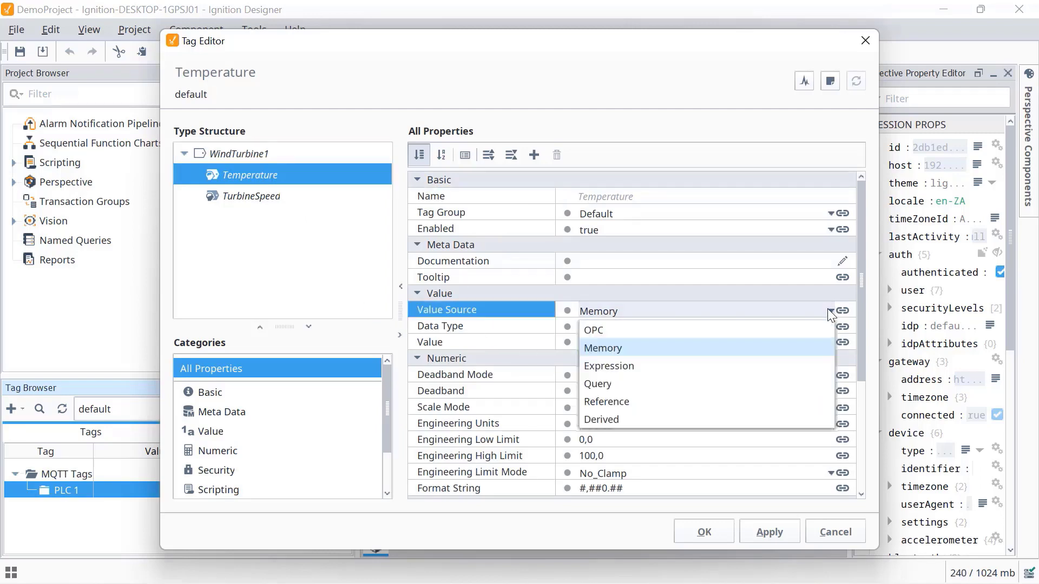
click(639, 330)
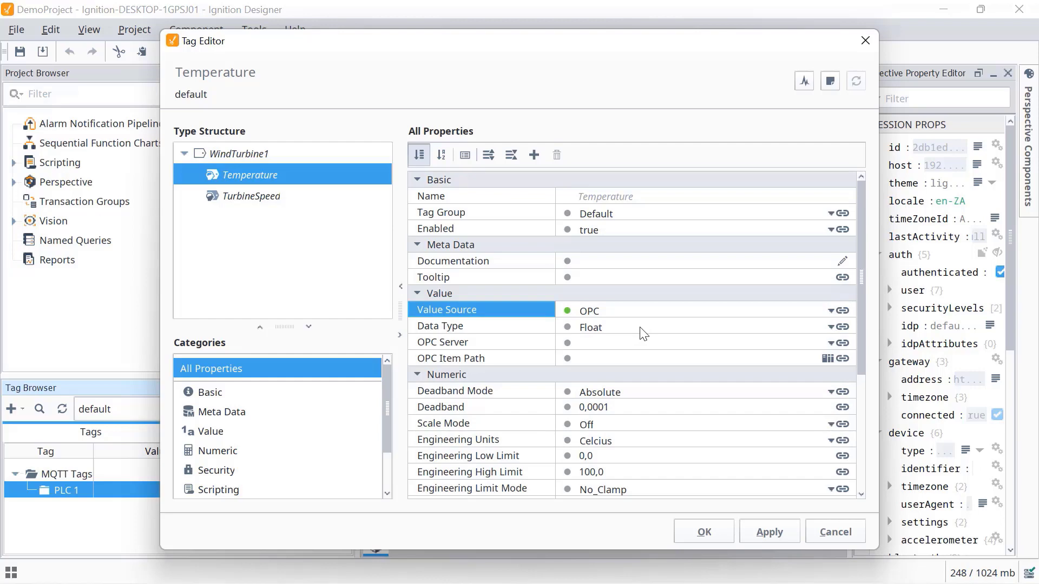
click(826, 358)
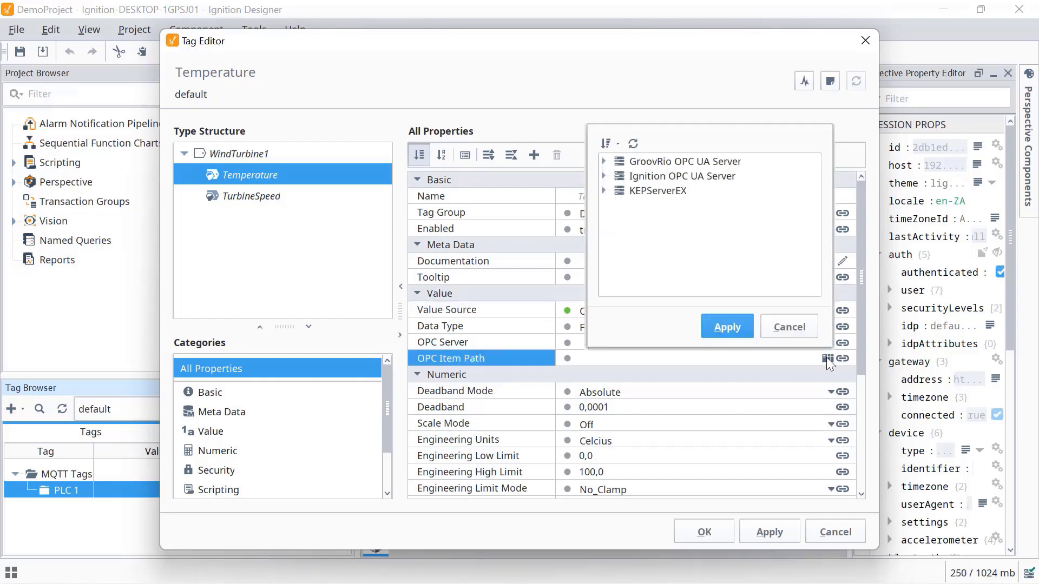
click(602, 160)
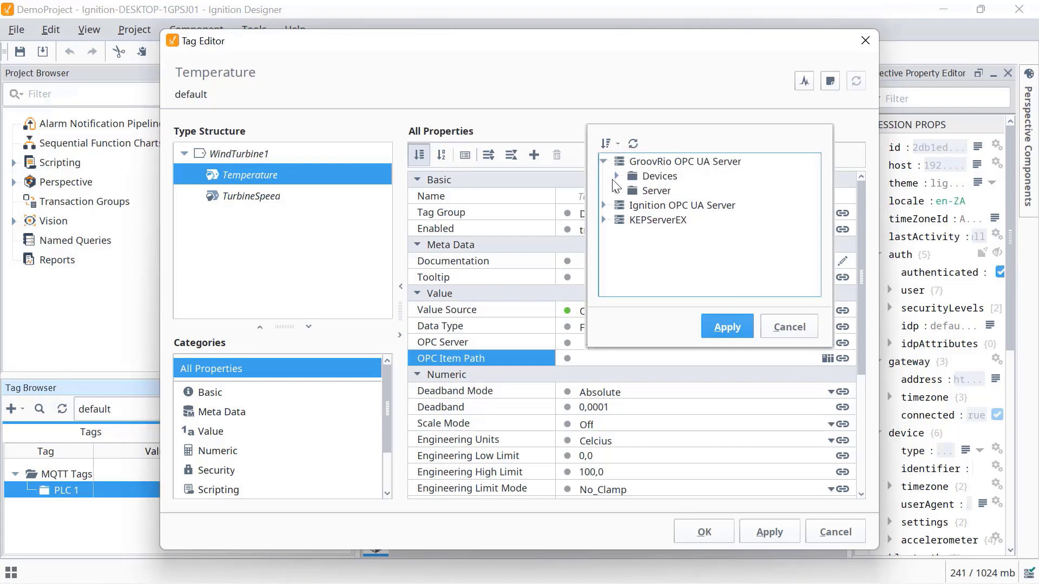
click(615, 176)
click(628, 190)
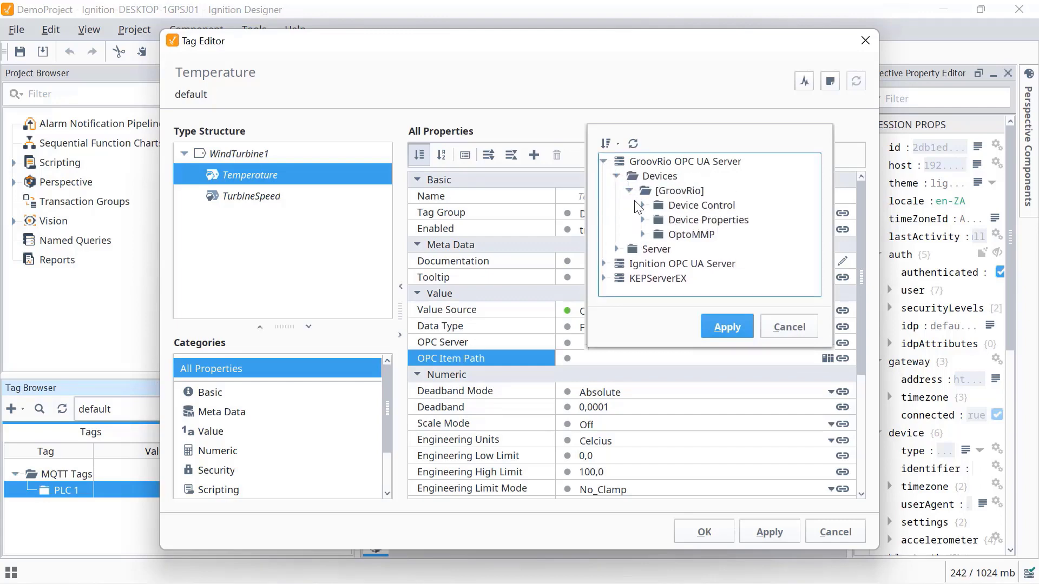
click(642, 234)
click(655, 249)
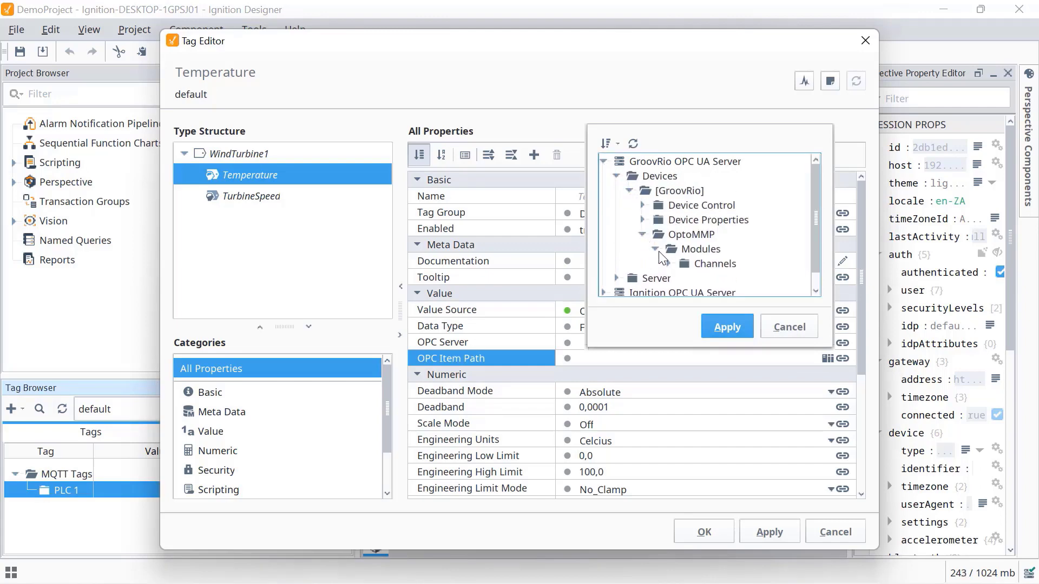
click(668, 263)
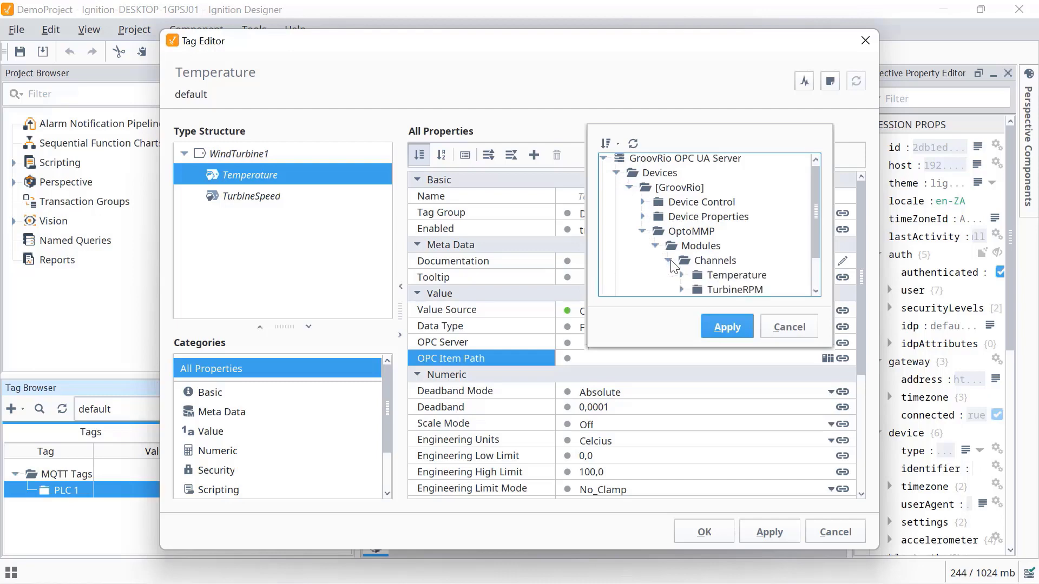
scroll(668, 264, down, 3)
click(681, 234)
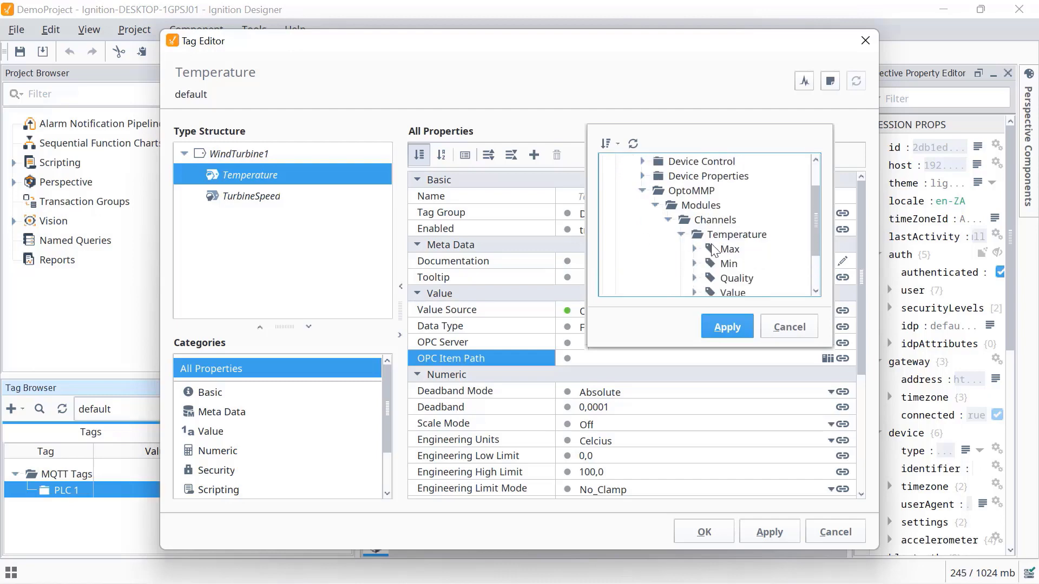
scroll(722, 250, down, 3)
click(730, 250)
click(726, 327)
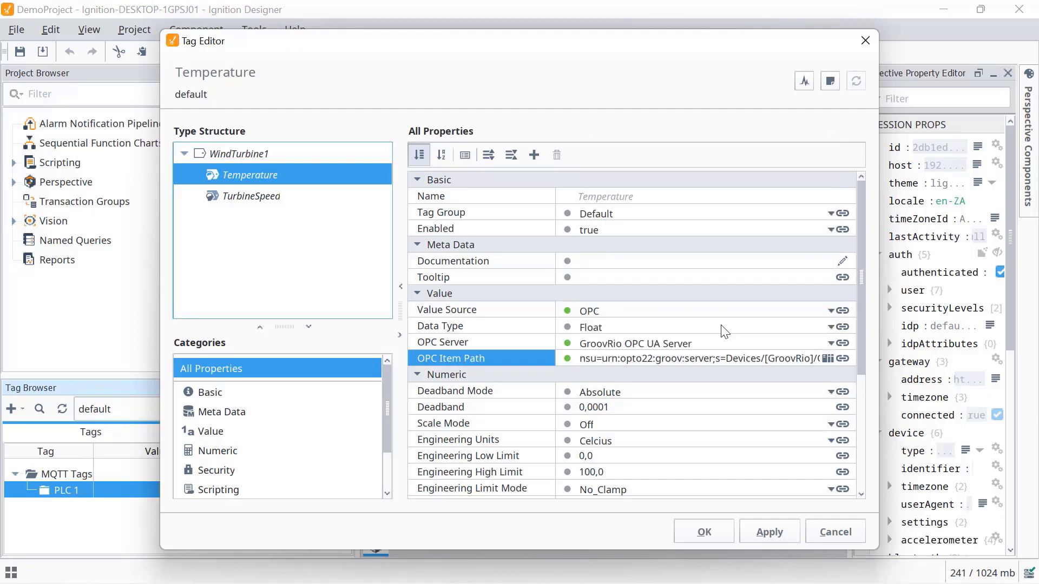
- Switch TurbineSpeed's value source to OPC, then apply and close WindTurbine1
click(256, 194)
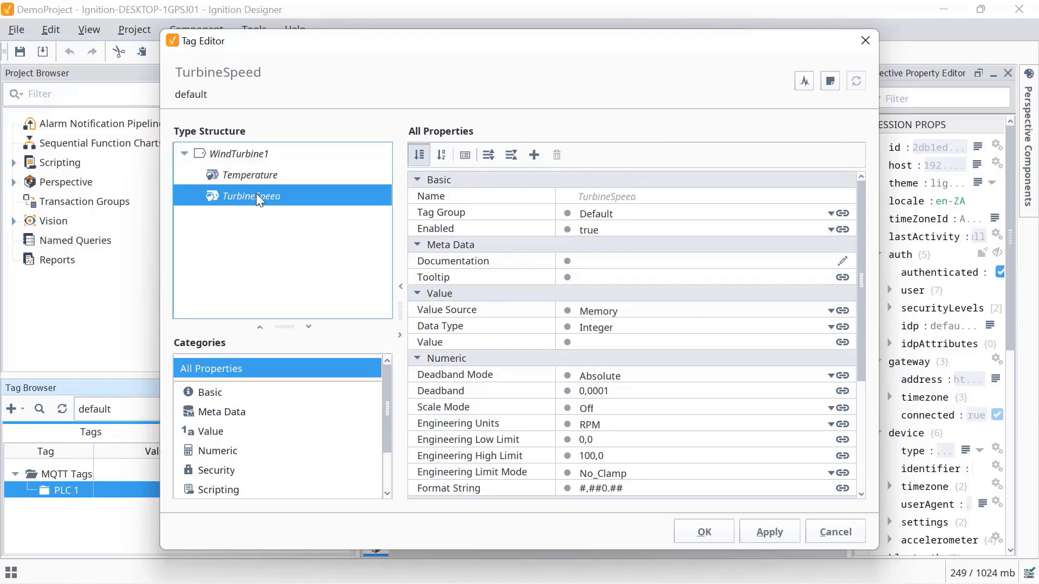
click(826, 311)
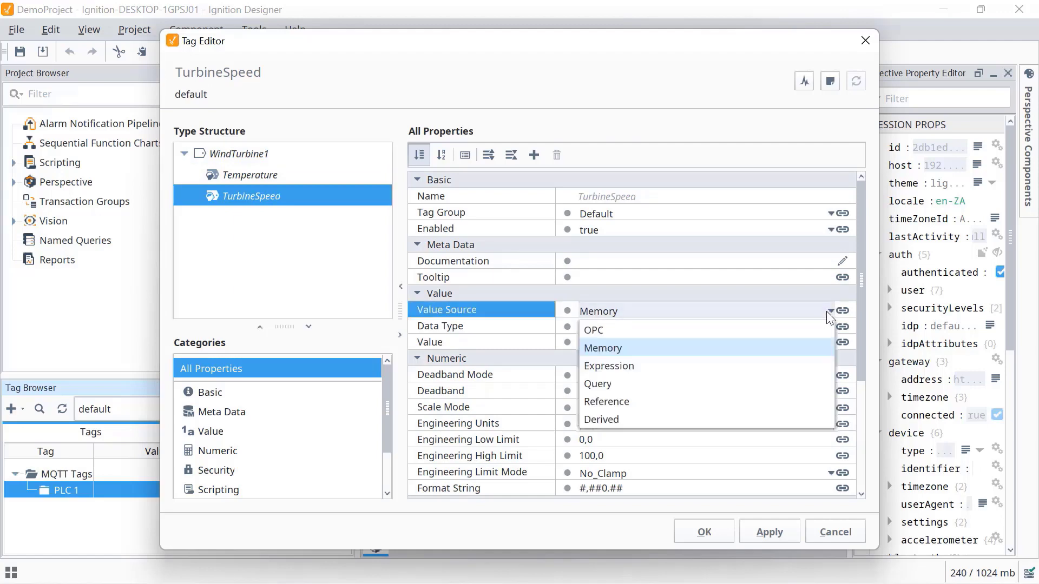
click(621, 327)
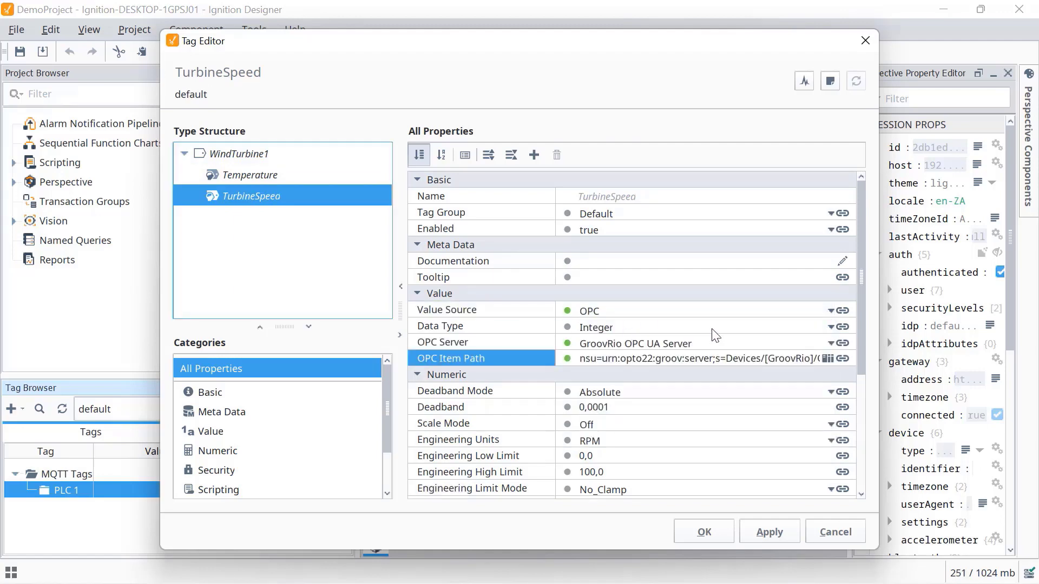
click(767, 532)
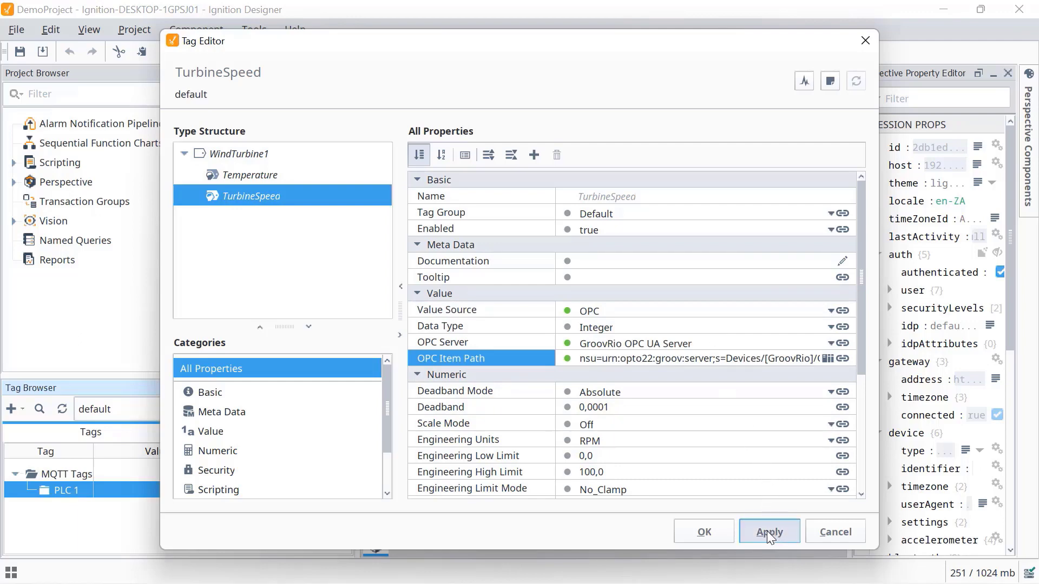
click(704, 533)
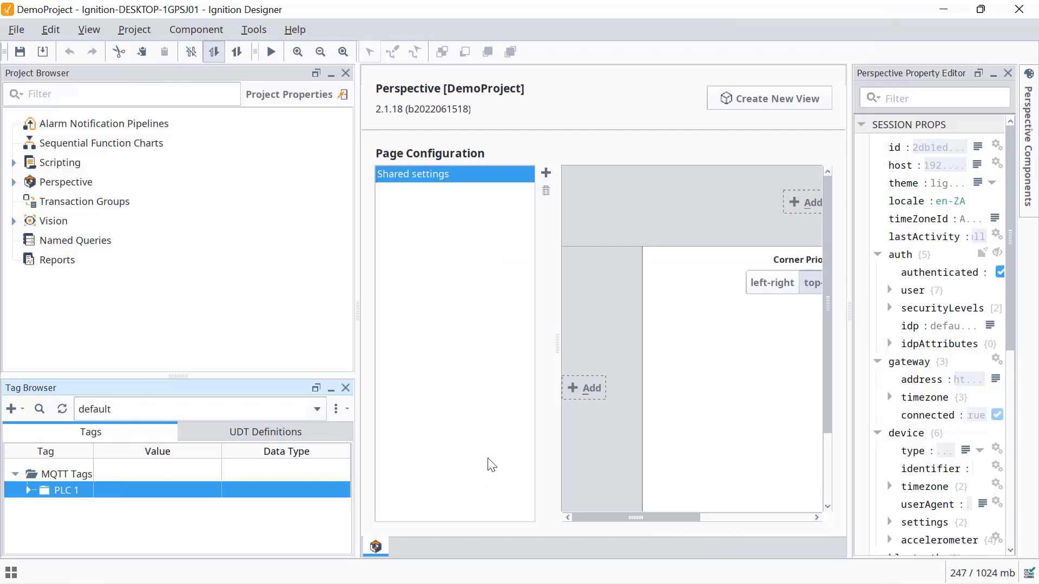
- Expand PLC 1 and WindTurbine1 to show live Temperature and TurbineSpeed values
click(28, 490)
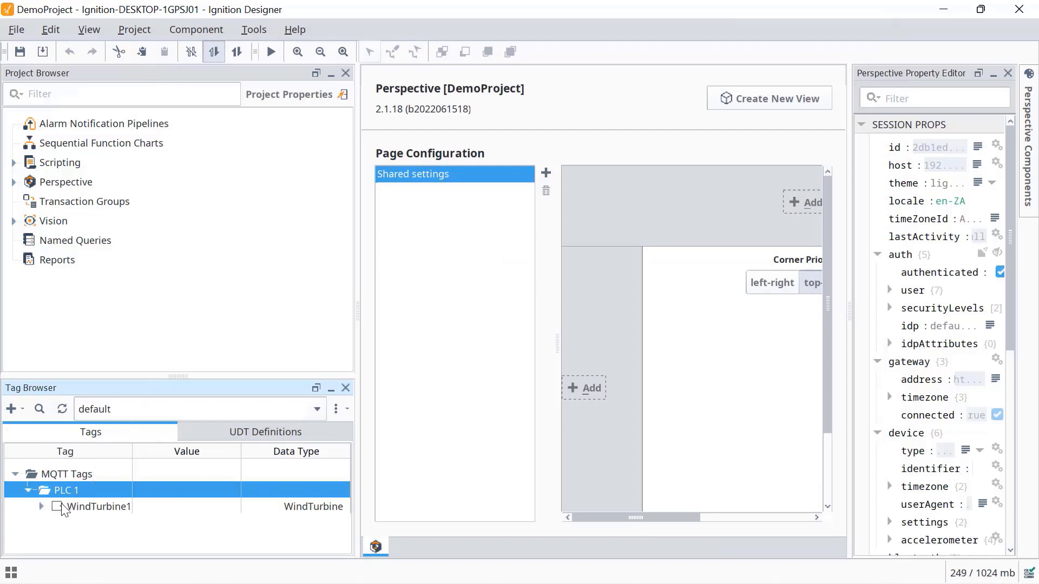
click(41, 507)
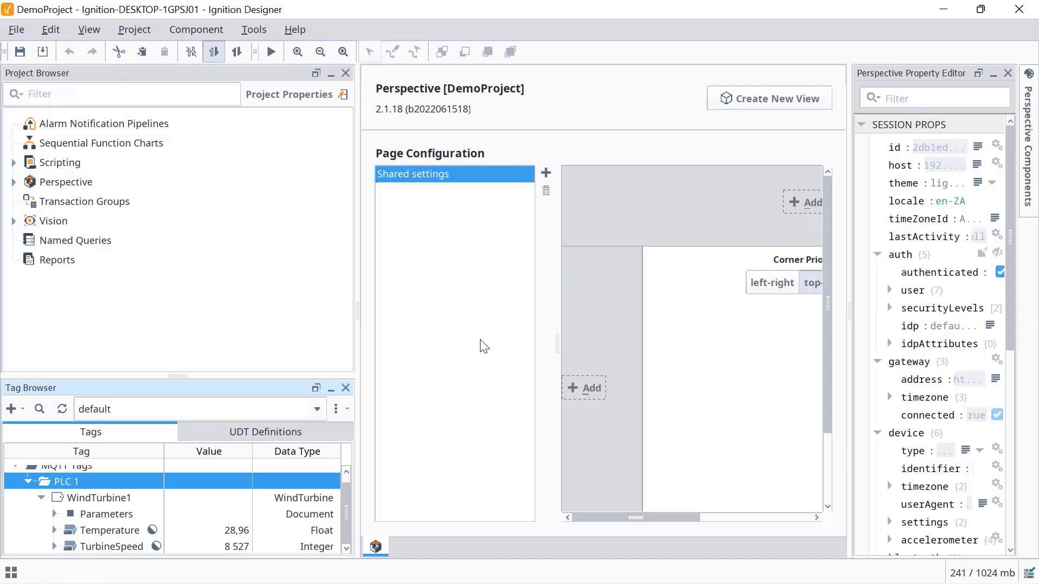
- Back in the Ignition gateway, open MQTT Transmission Settings to the Transmitters list
mouse_move(588, 561)
click(538, 565)
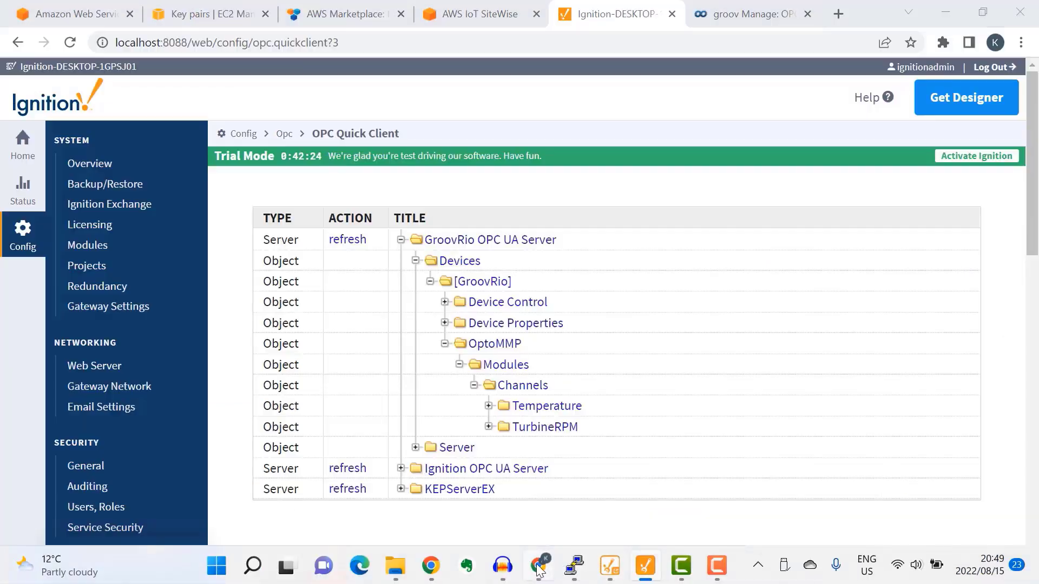
scroll(154, 293, down, 1)
scroll(154, 292, down, 15)
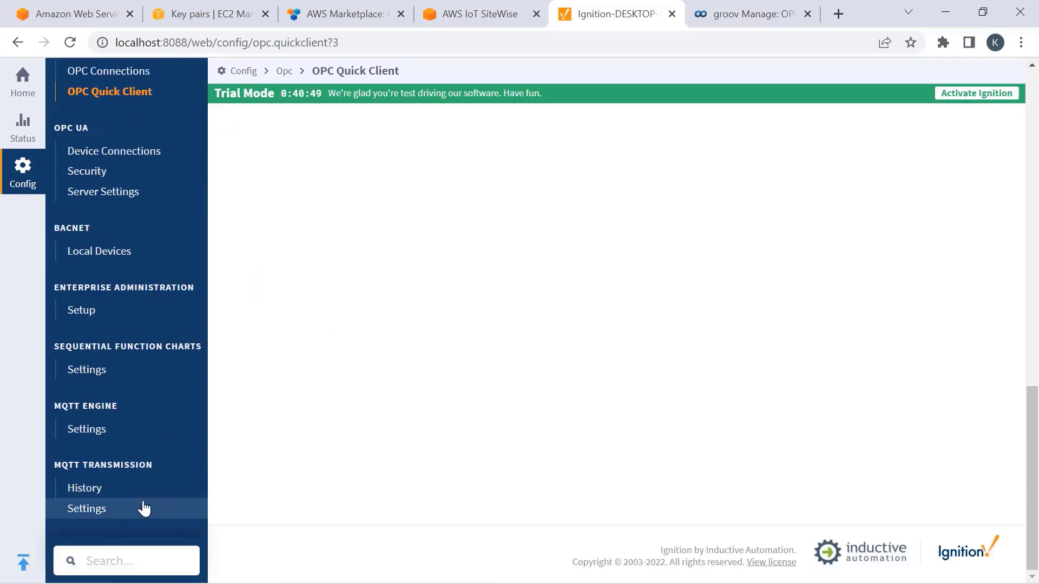
click(95, 518)
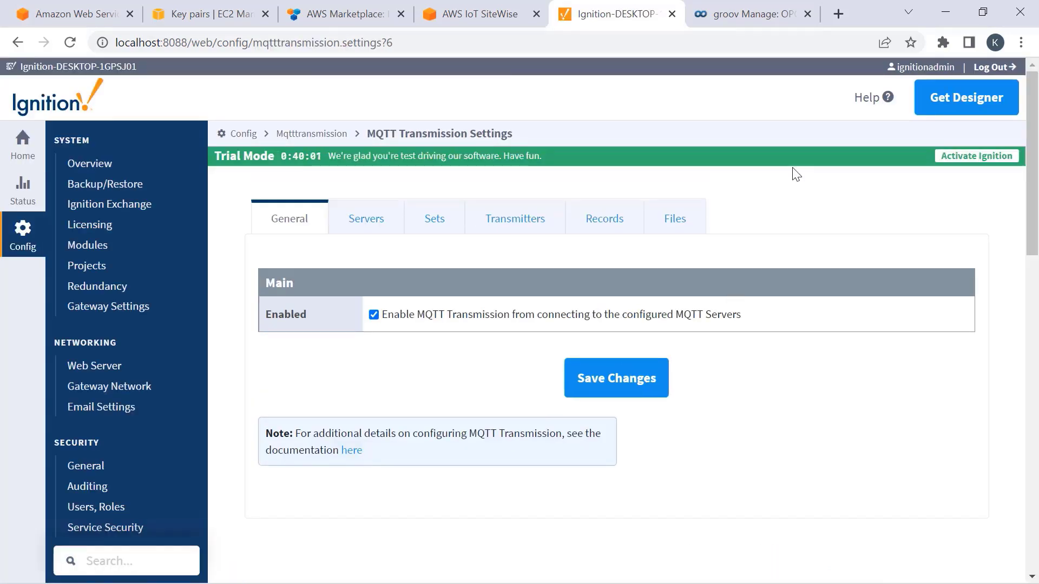
click(519, 226)
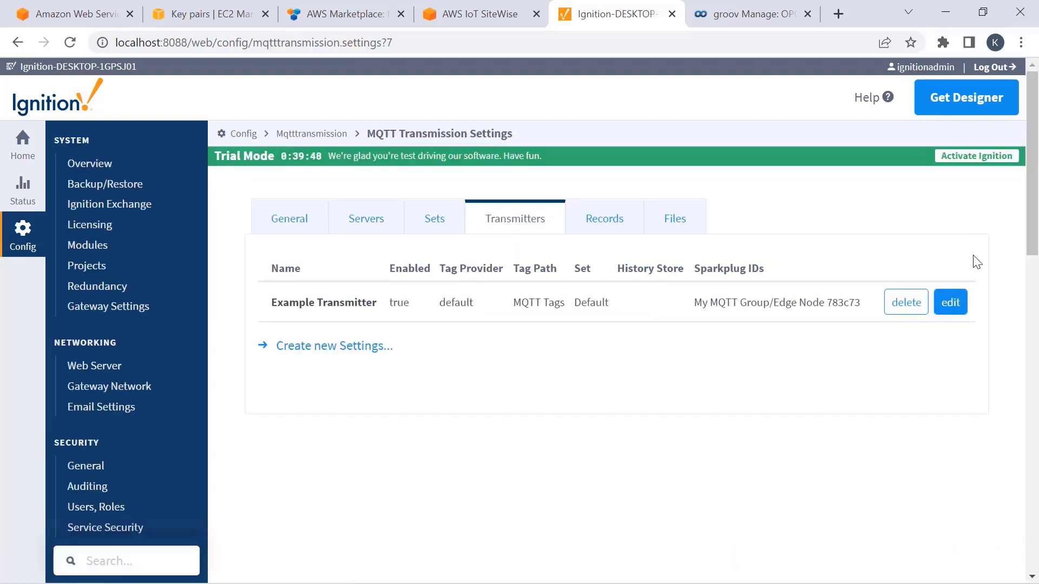
- Uncheck Convert UDTs on the Example Transmitter, then view the MQTT Servers list
click(951, 302)
scroll(817, 335, down, 10)
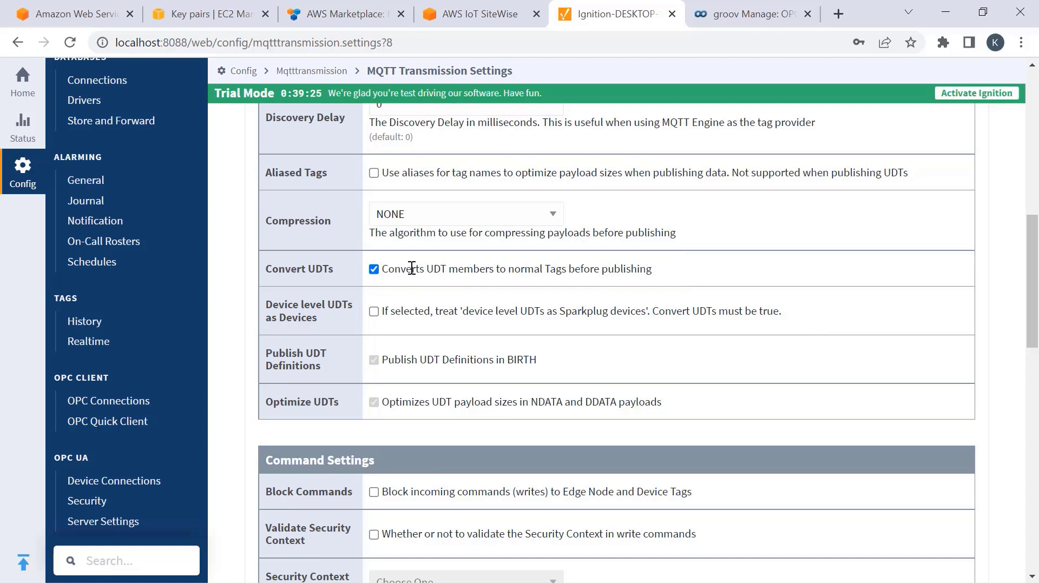
click(374, 269)
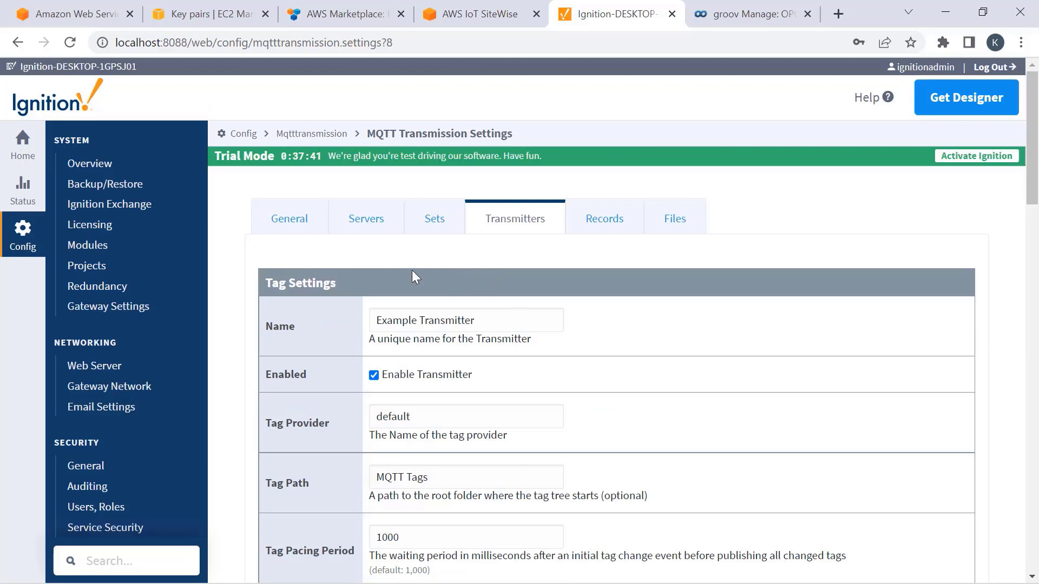
click(367, 222)
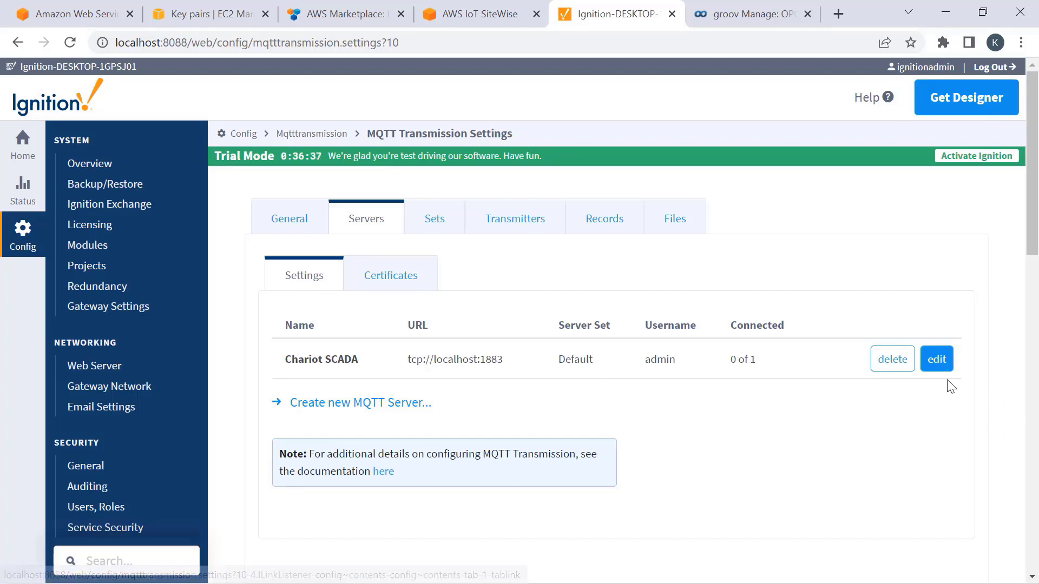
- Delete the Chariot SCADA server and add 'My HiveMQ MQTT Server' at tcp://54.89.109.39:1883
click(893, 359)
click(626, 477)
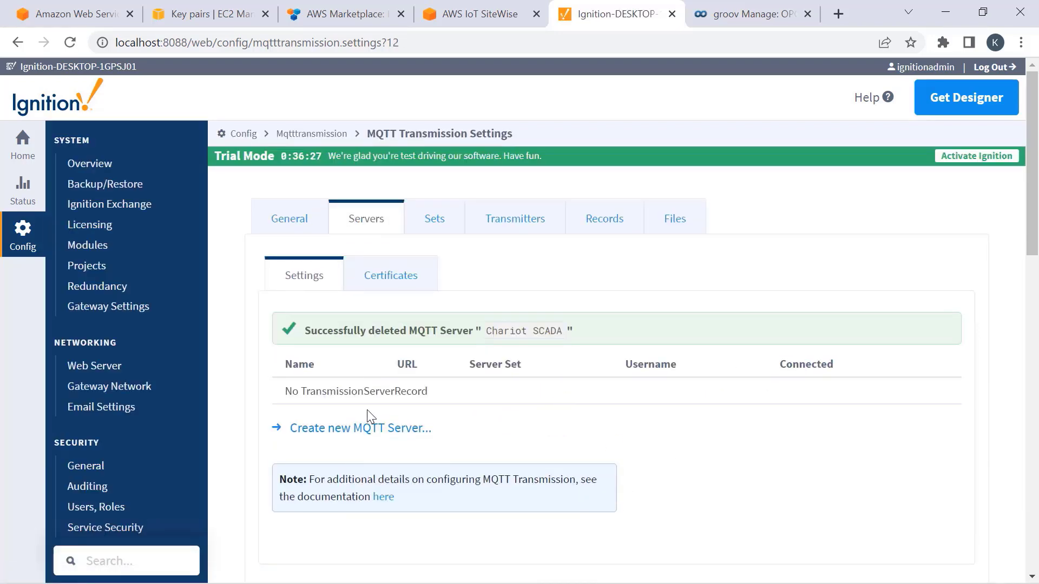
click(359, 429)
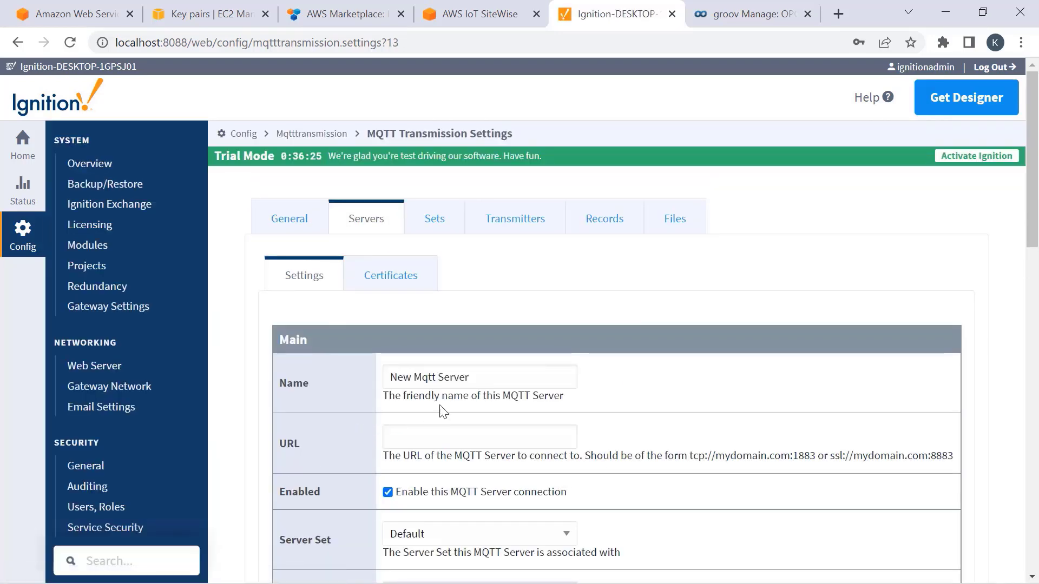
drag(491, 378, 369, 373)
text(My HiveMQ MQTT Server)
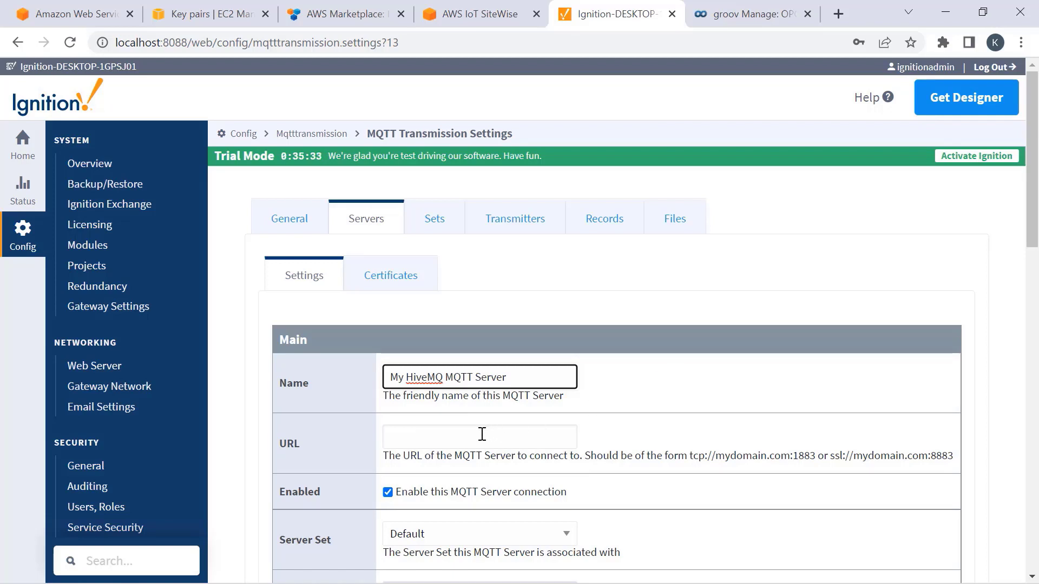
click(466, 436)
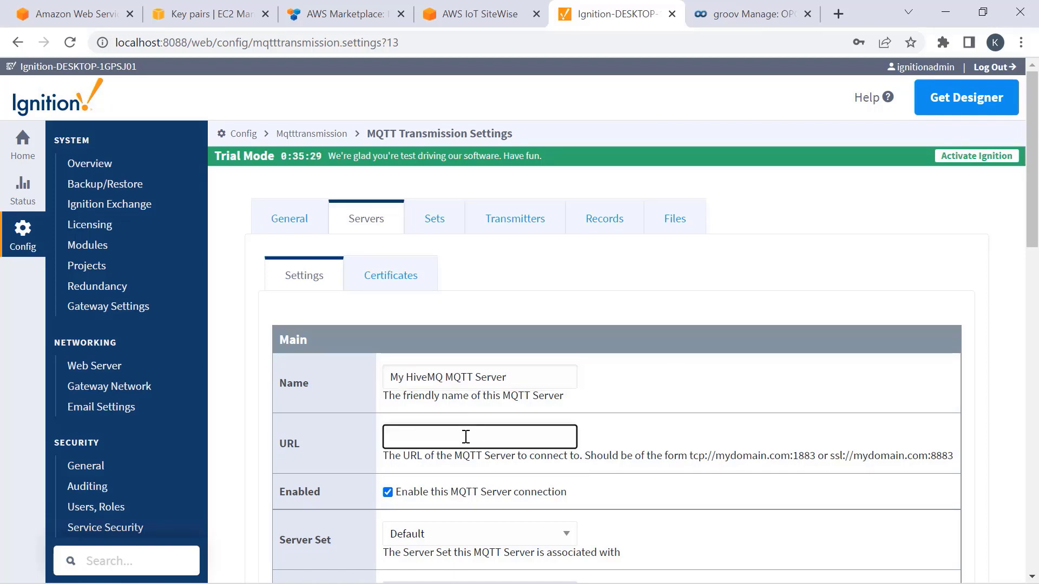
text(tcp://54.89.109.39:1)
text(883)
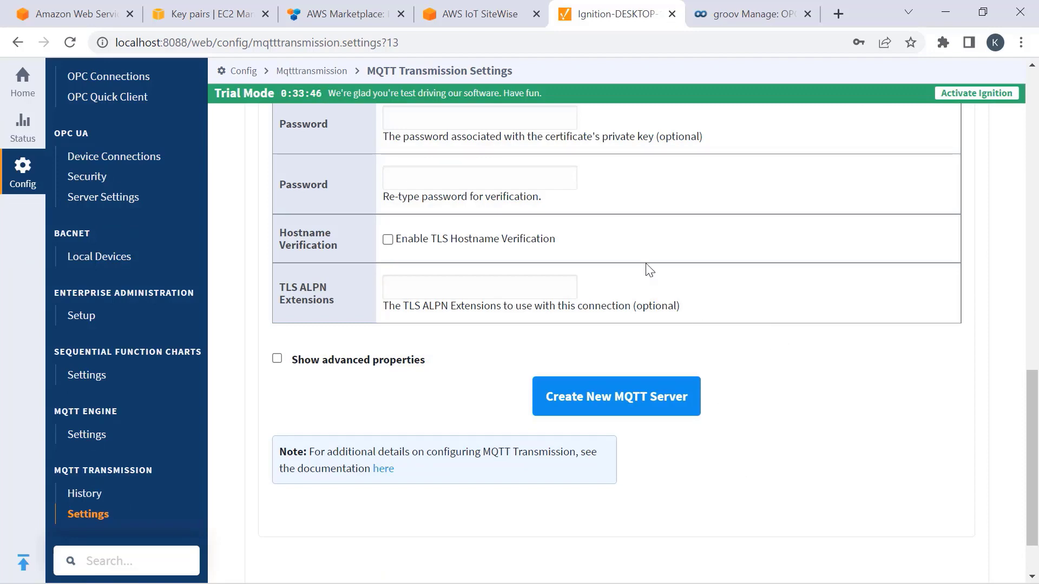
click(617, 403)
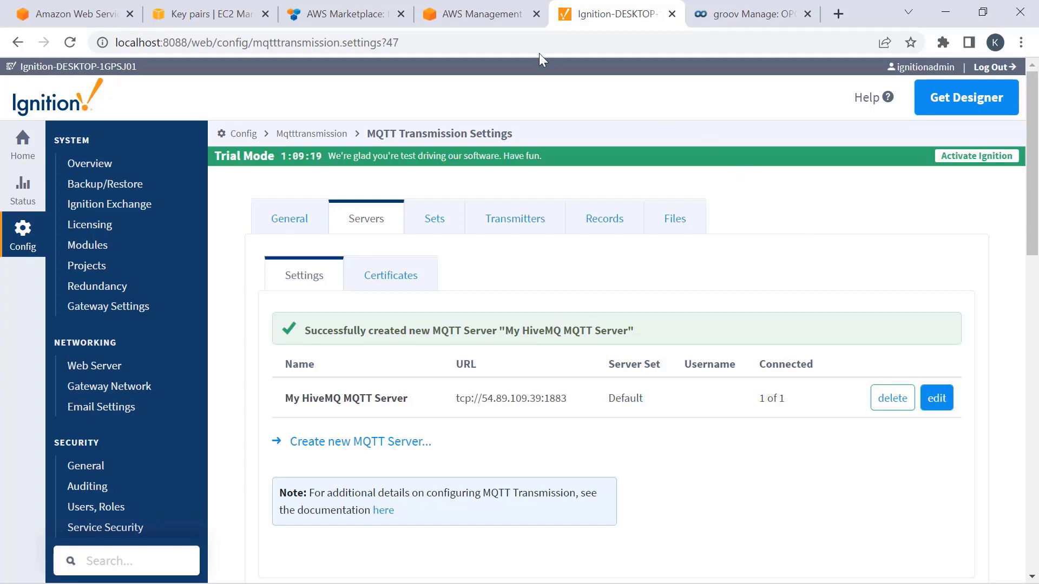
- Open the WindTurbine model from the AWS IoT SiteWise Models list
click(488, 17)
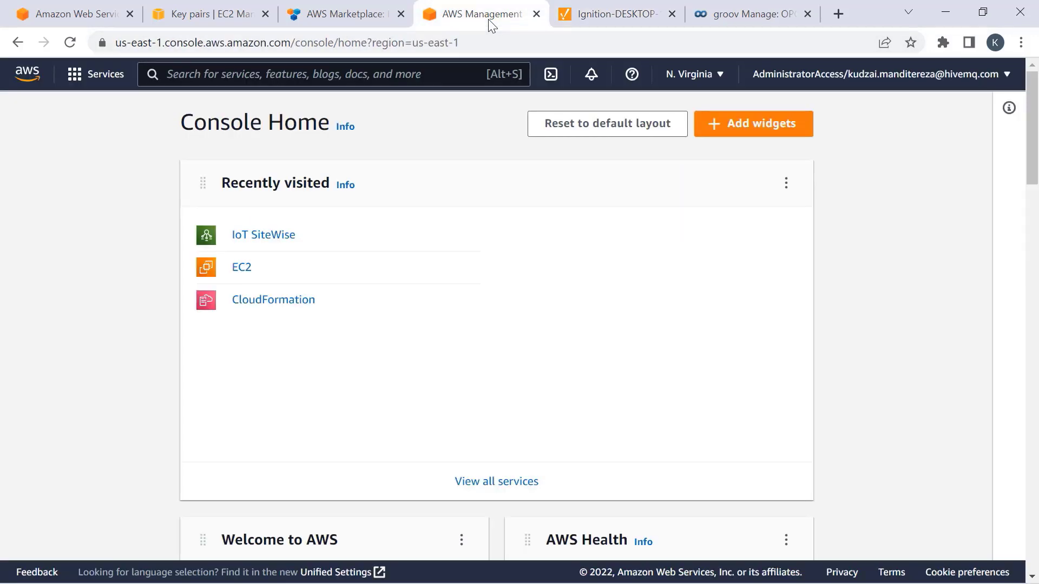
click(265, 235)
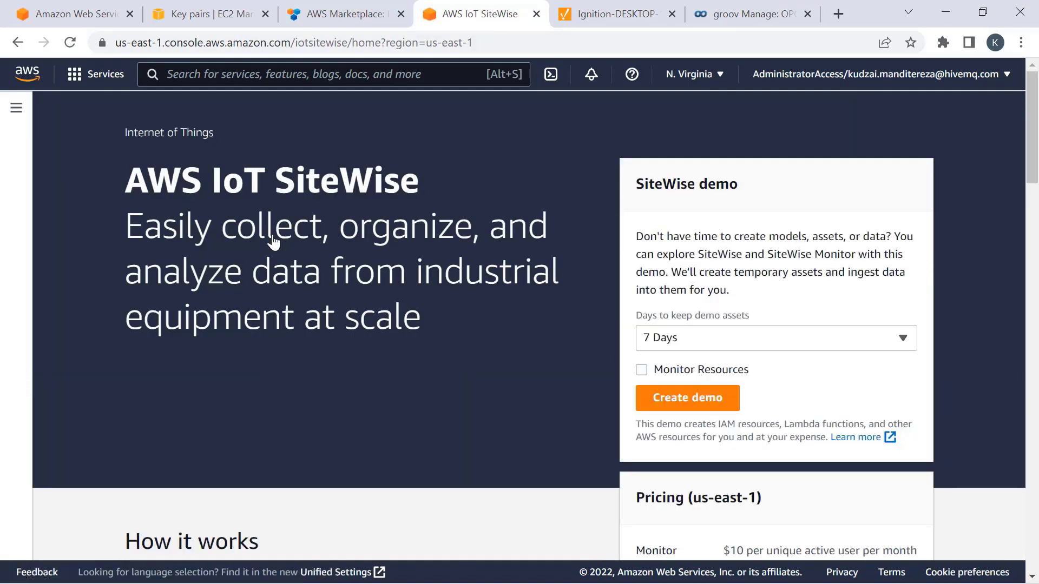
click(16, 108)
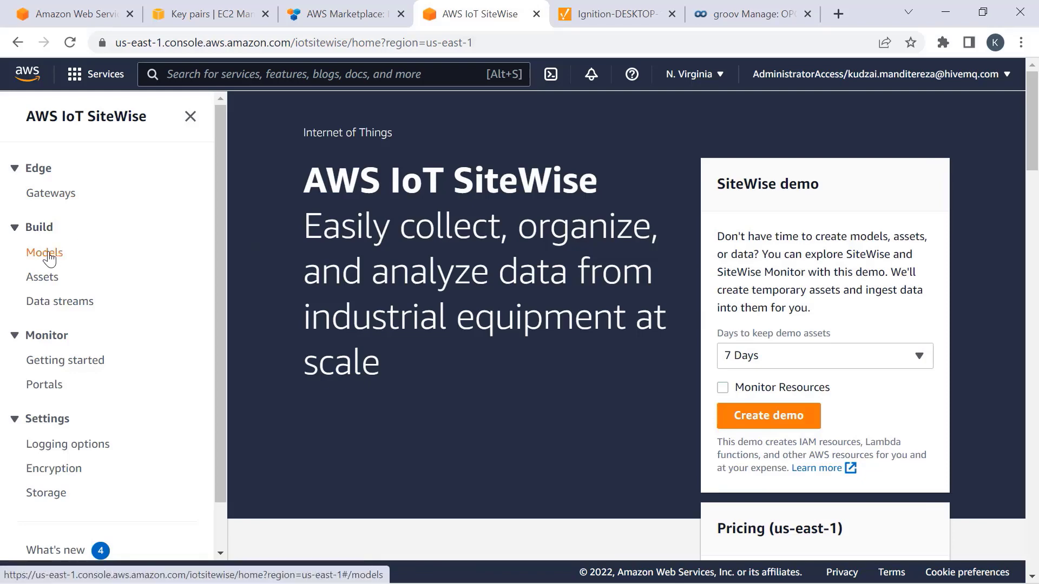
click(46, 254)
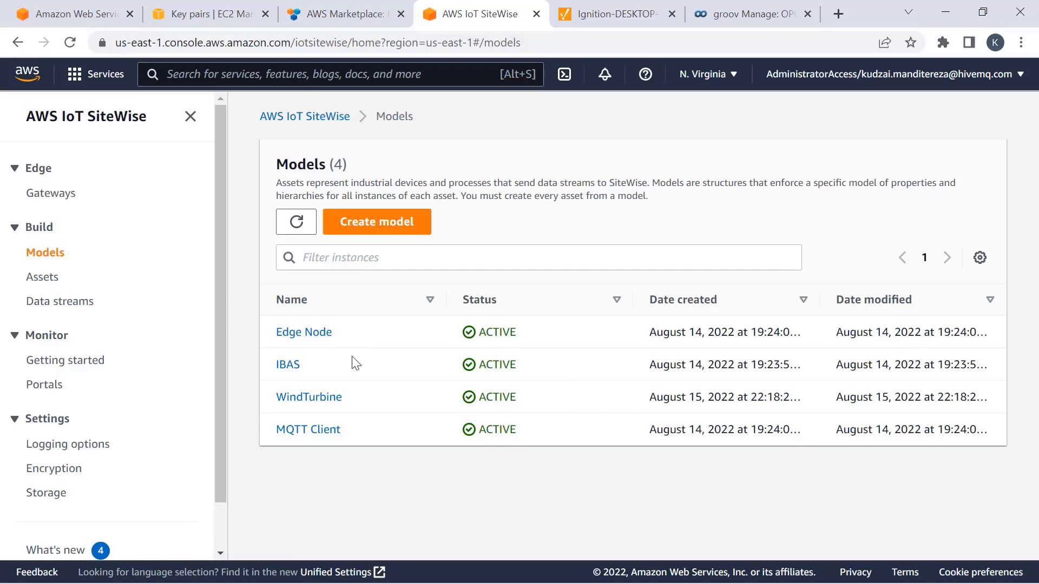
click(301, 403)
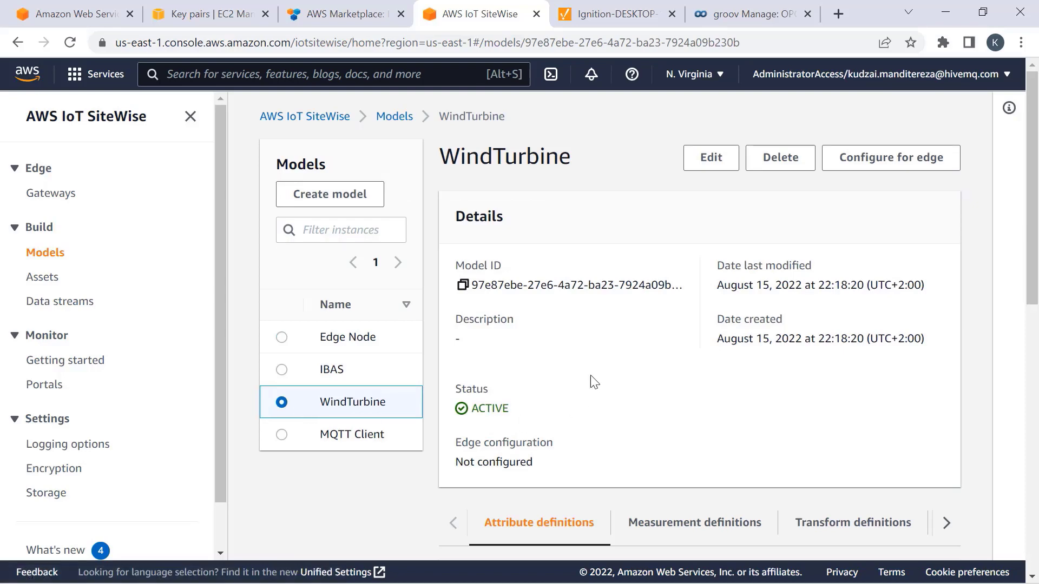
- Review the model's Temperature and TurbineSpeed measurement definitions, then go to the Assets list
scroll(598, 348, down, 5)
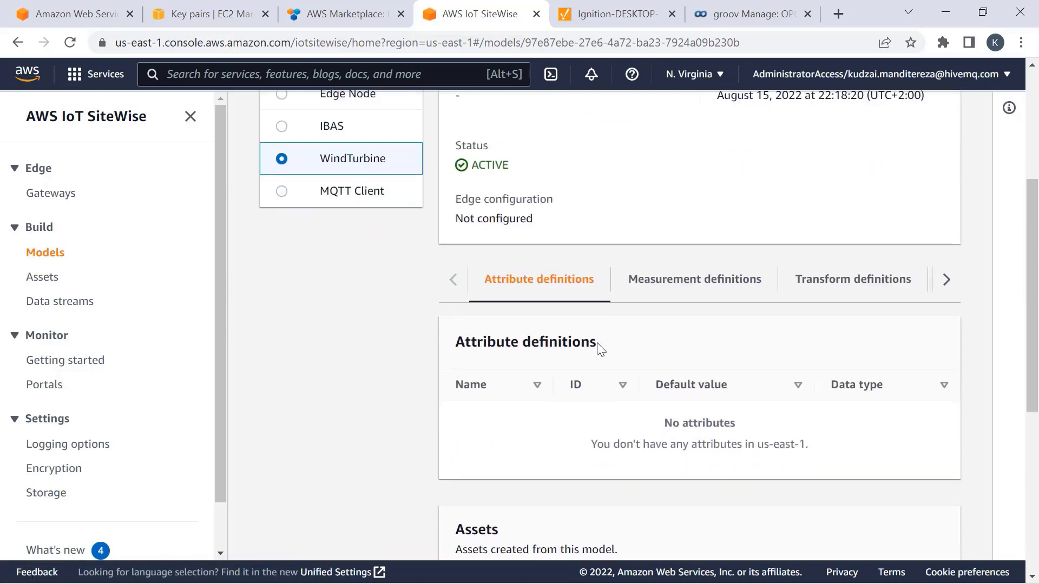
click(677, 287)
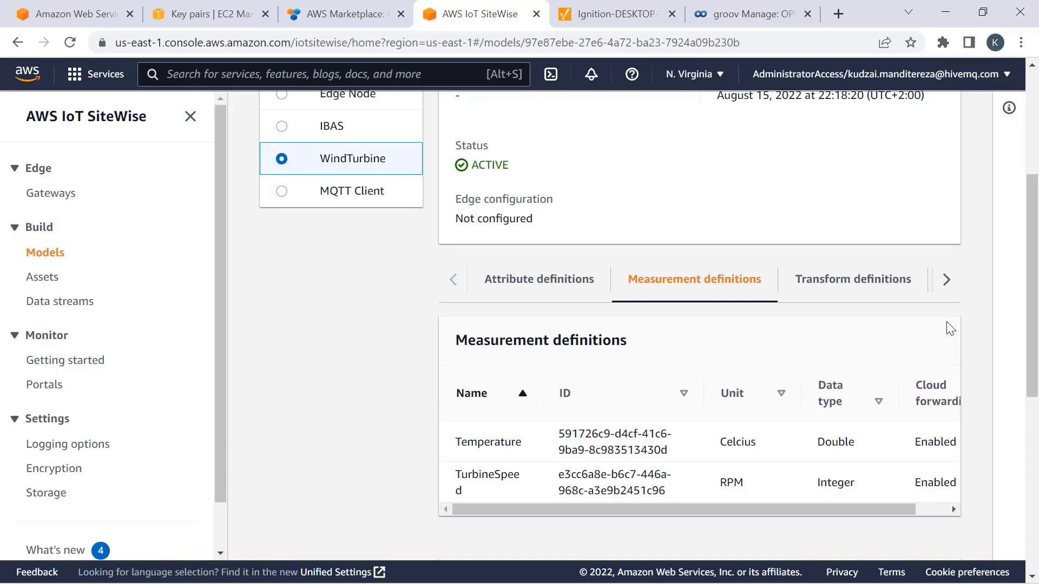
drag(828, 508, 684, 515)
click(46, 278)
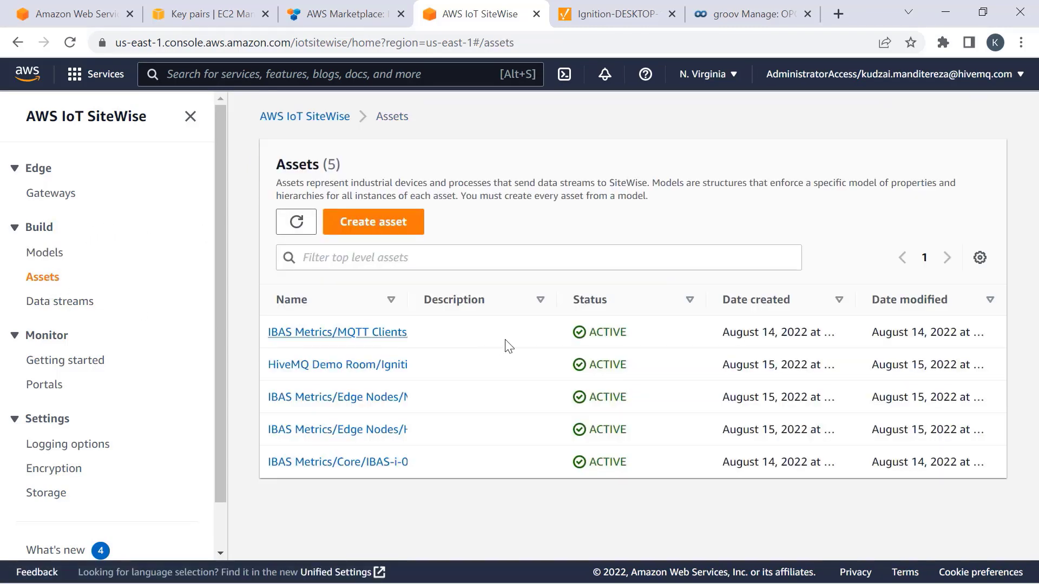
- Show WindTurbine1's measurements with latest values: Temperature 29.65561, TurbineSpeed 20510
drag(407, 298, 682, 278)
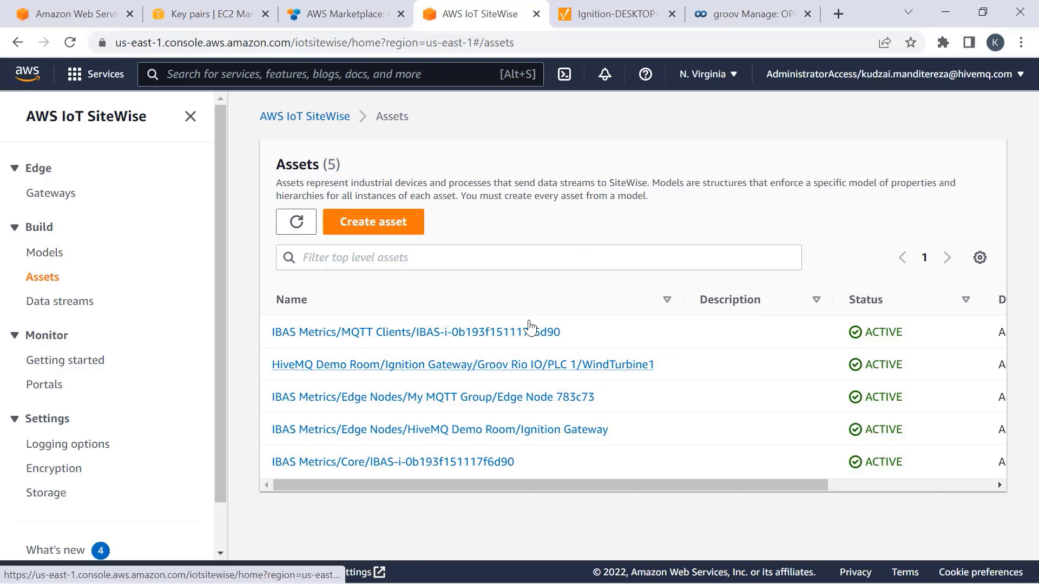
click(575, 372)
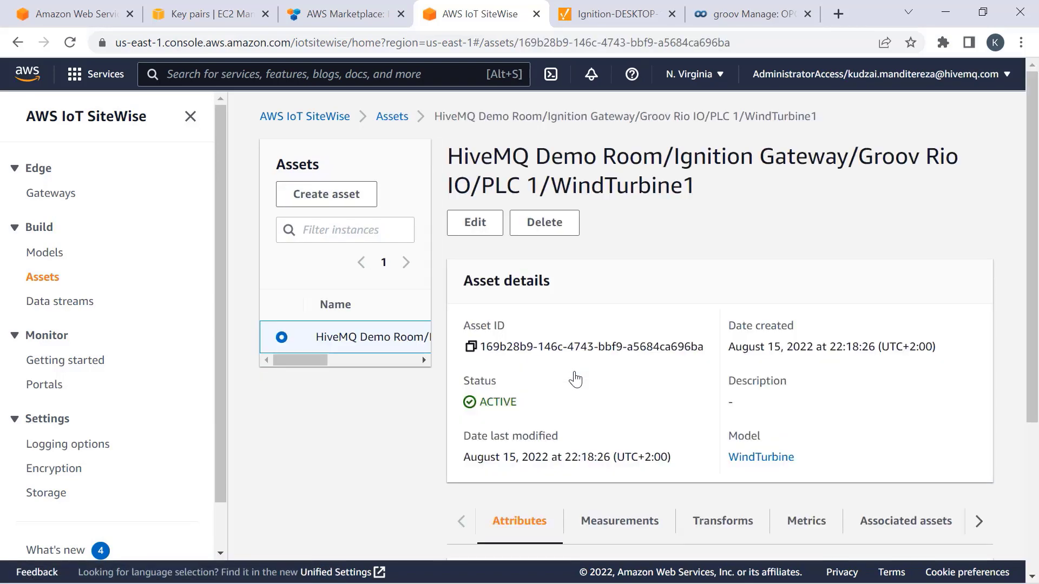
scroll(575, 378, down, 1)
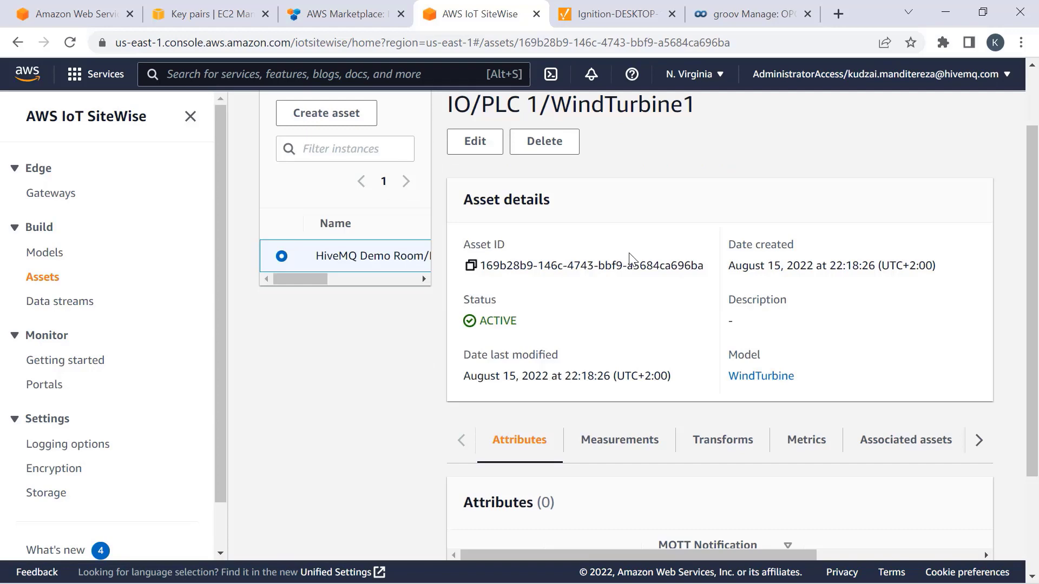
click(596, 441)
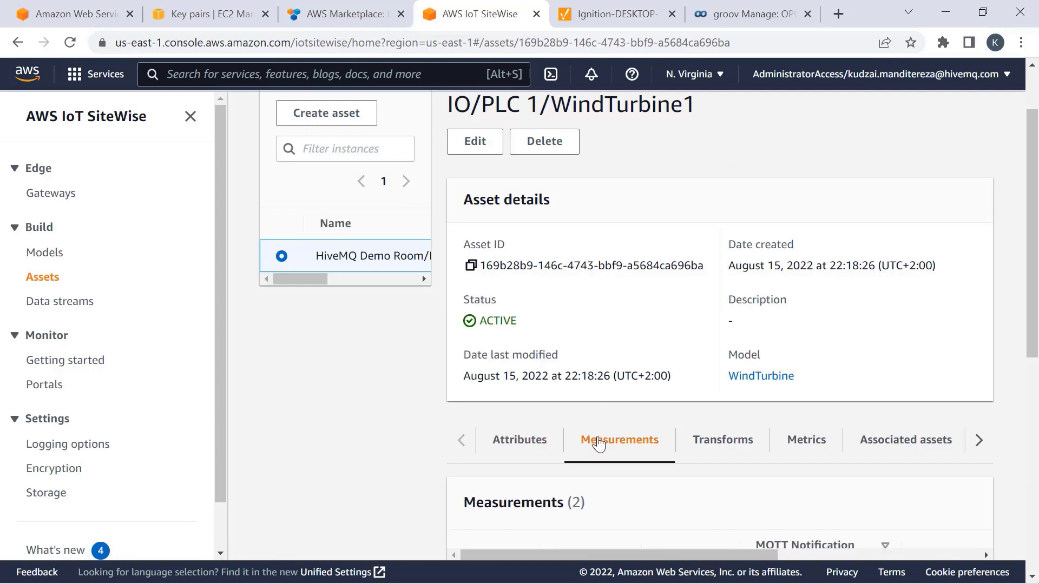
scroll(769, 281, down, 1)
scroll(769, 282, down, 3)
scroll(810, 295, down, 3)
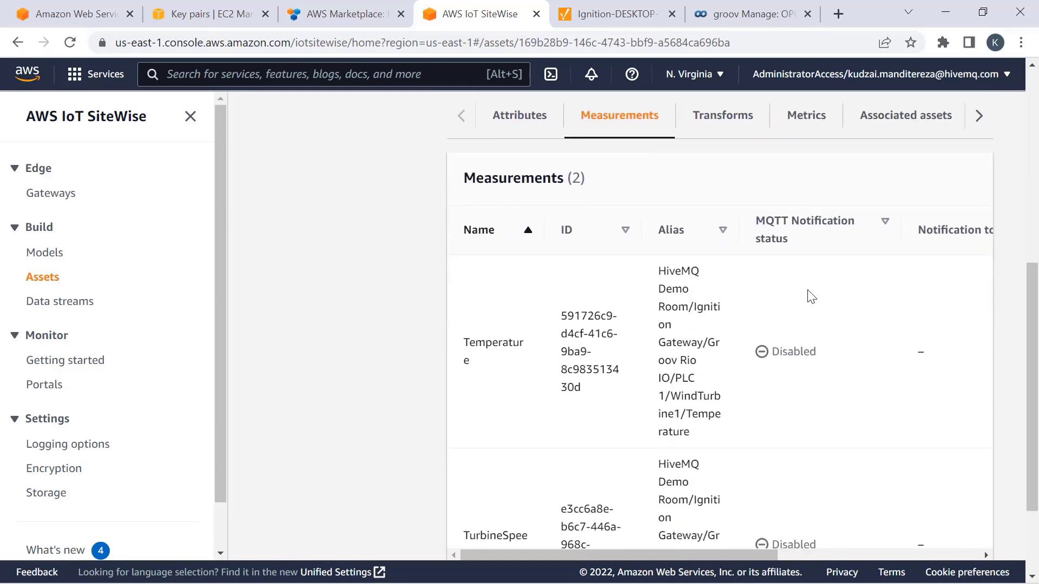
drag(779, 557, 976, 554)
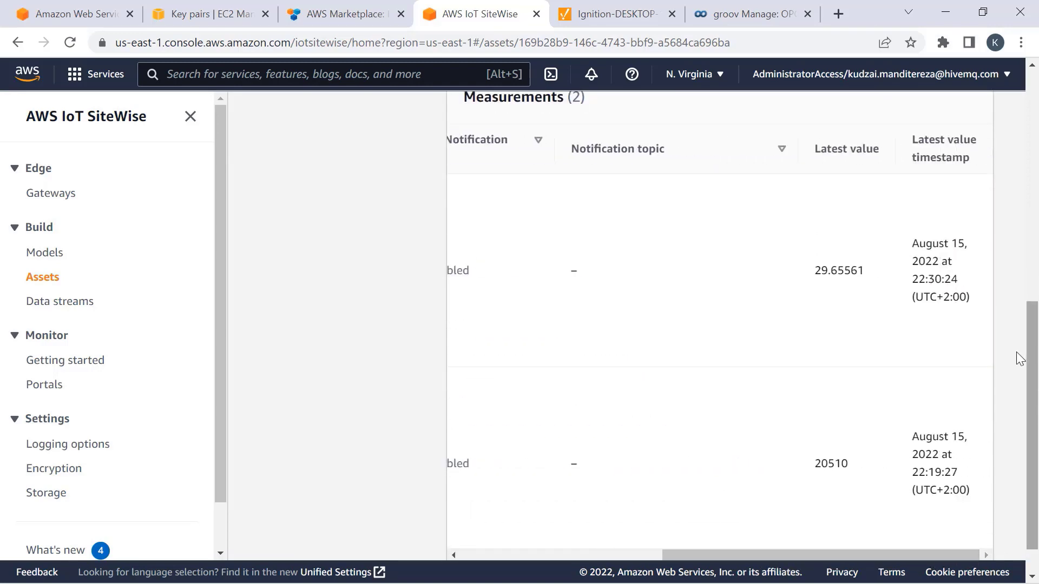